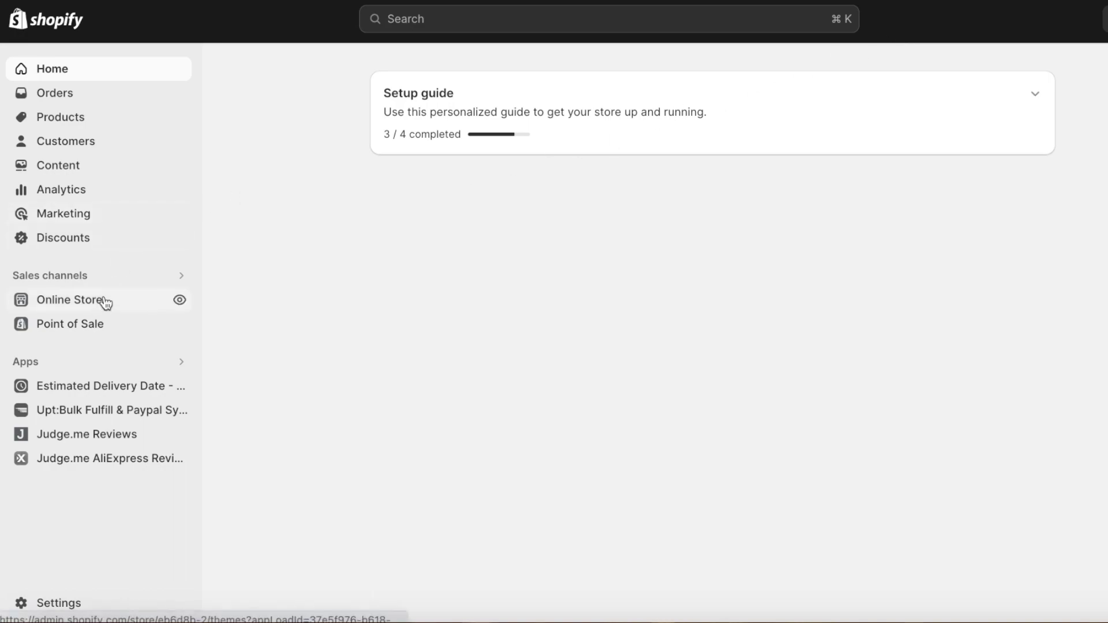
Browse the live store's products and go to checkout for the Sample Tshirt.
{"action": "left_click", "coordinate": [181, 301]}
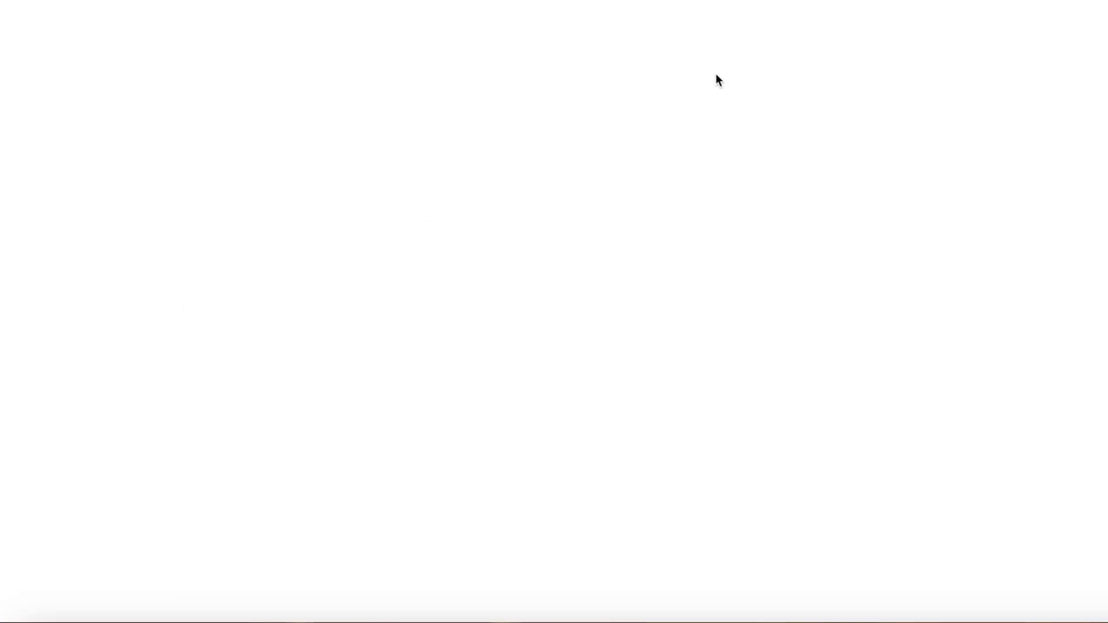
{"action": "scroll", "coordinate": [848, 296], "scroll_direction": "down", "scroll_amount": 8}
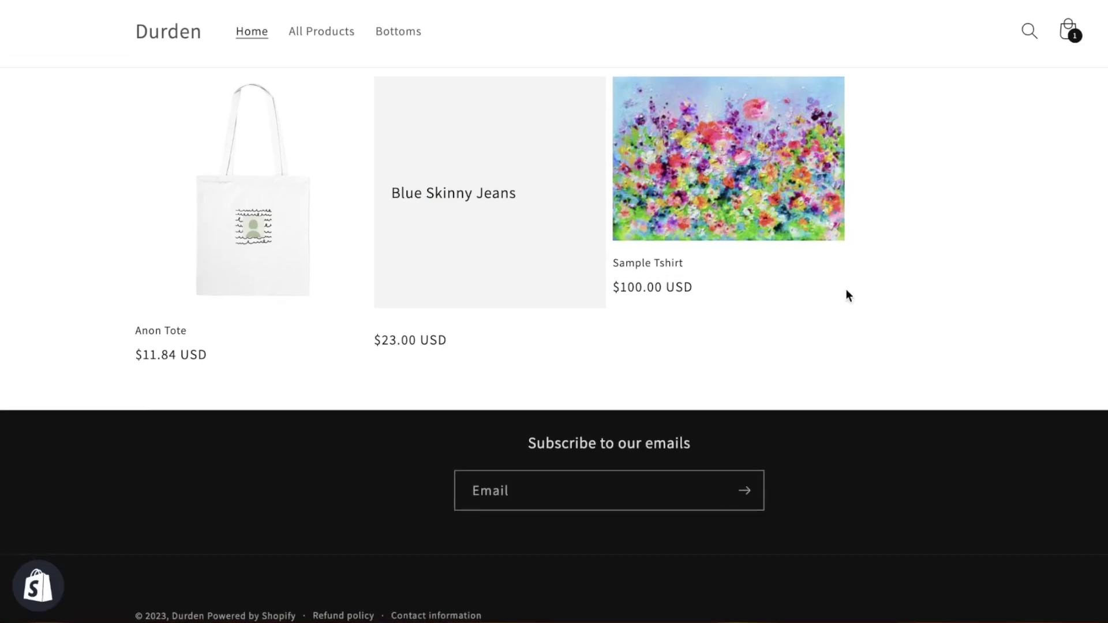
{"action": "scroll", "coordinate": [847, 291], "scroll_direction": "up", "scroll_amount": 10}
{"action": "left_click", "coordinate": [310, 65]}
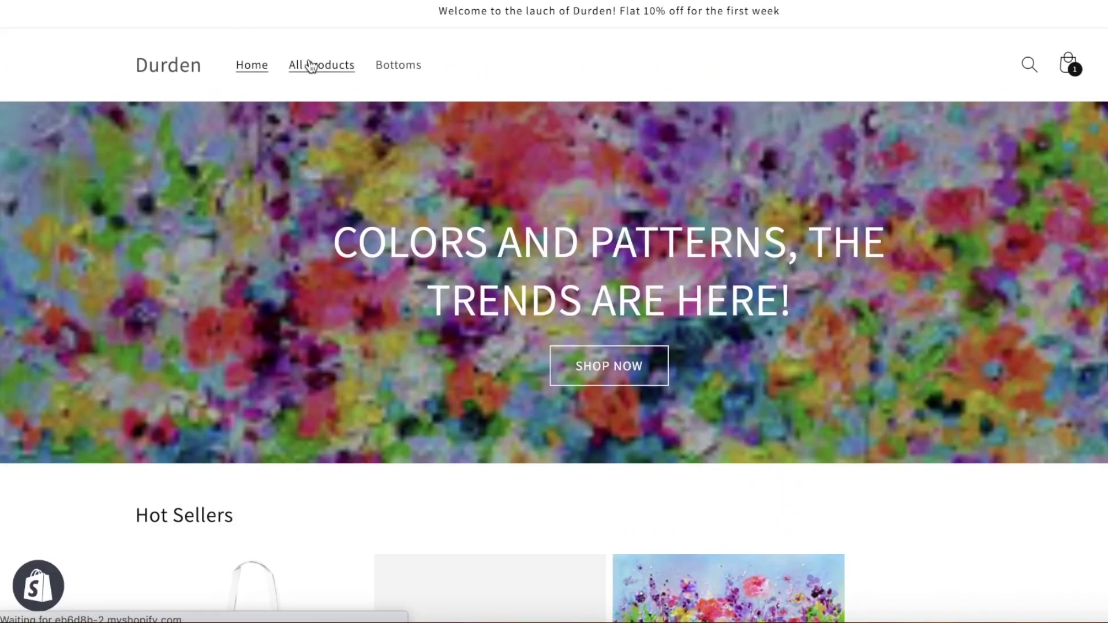
{"action": "scroll", "coordinate": [697, 200], "scroll_direction": "down", "scroll_amount": 4}
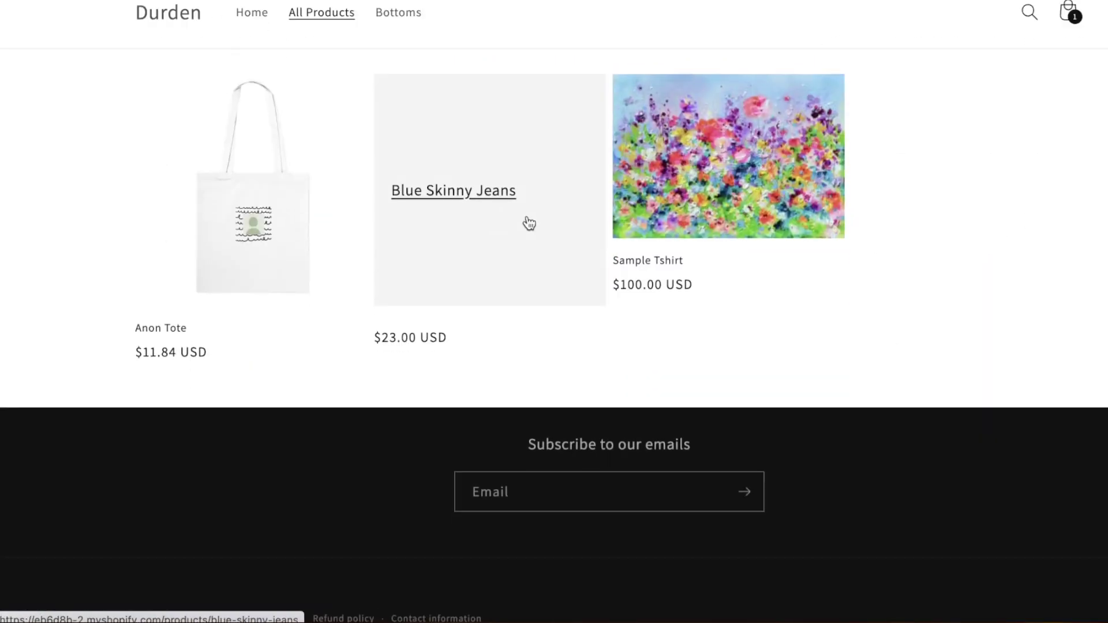
{"action": "left_click", "coordinate": [730, 149]}
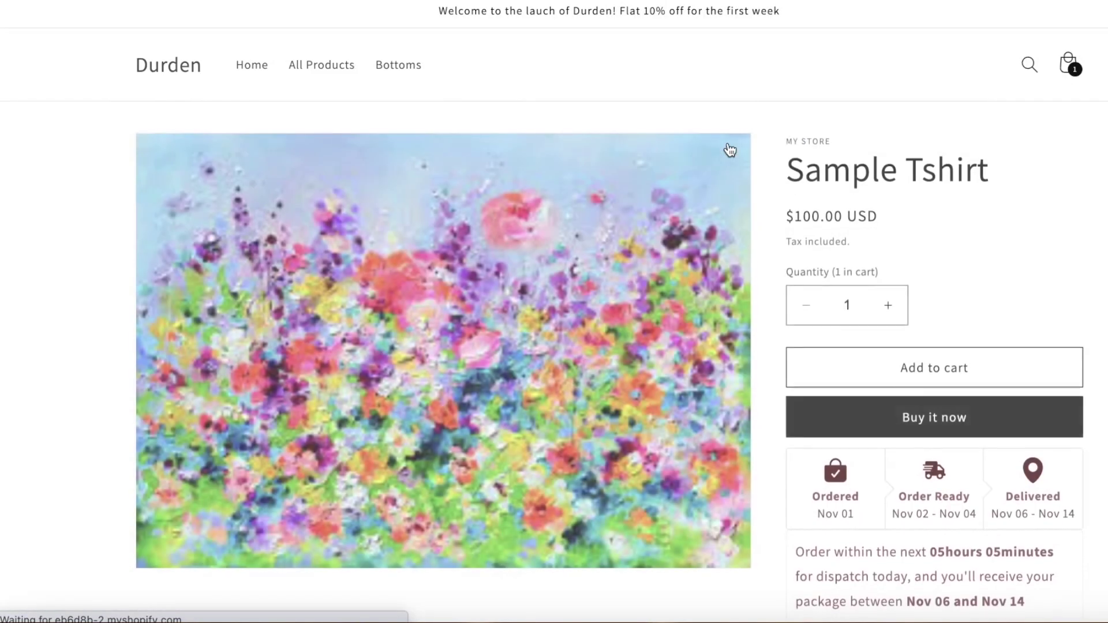
{"action": "scroll", "coordinate": [762, 162], "scroll_direction": "down", "scroll_amount": 5}
{"action": "scroll", "coordinate": [800, 168], "scroll_direction": "up", "scroll_amount": 5}
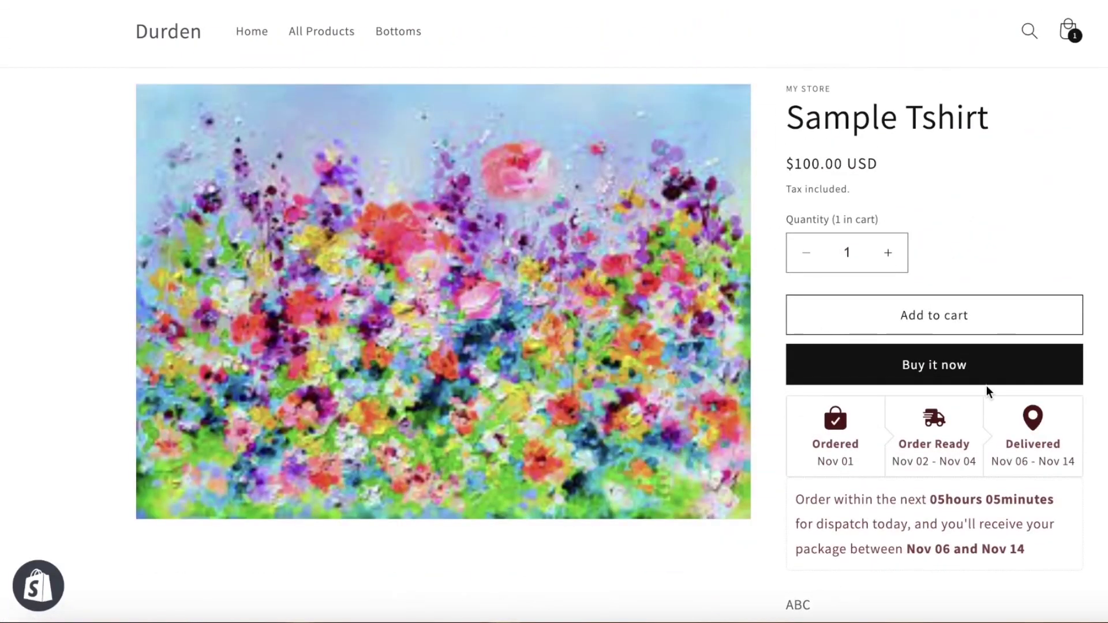
{"action": "left_click", "coordinate": [972, 363]}
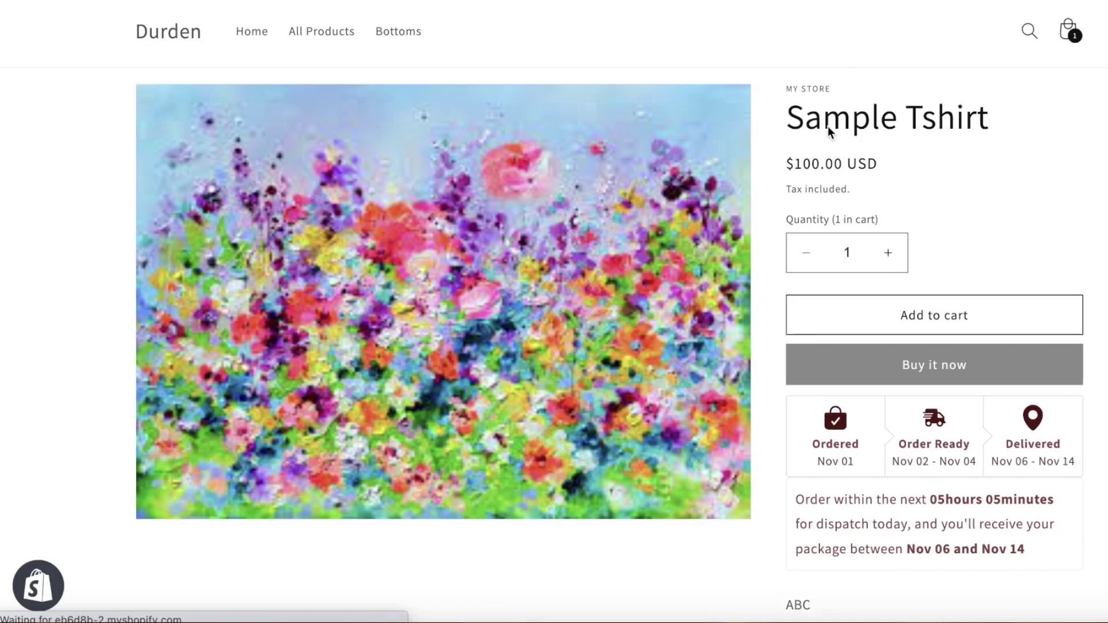
{"action": "scroll", "coordinate": [513, 115], "scroll_direction": "down", "scroll_amount": 10}
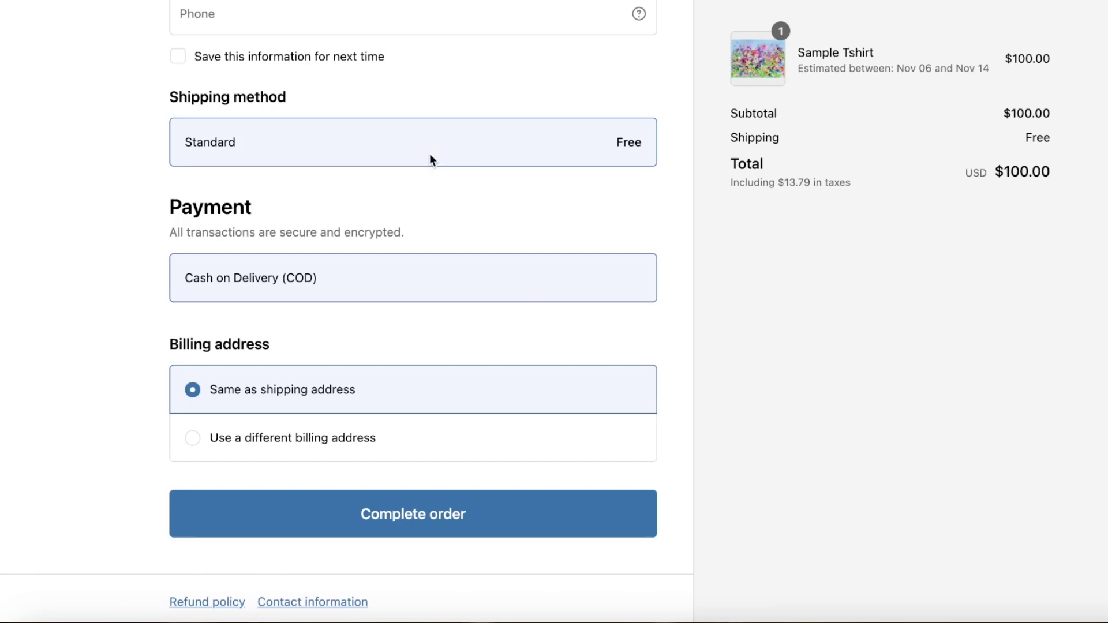
{"action": "scroll", "coordinate": [430, 154], "scroll_direction": "up", "scroll_amount": 1}
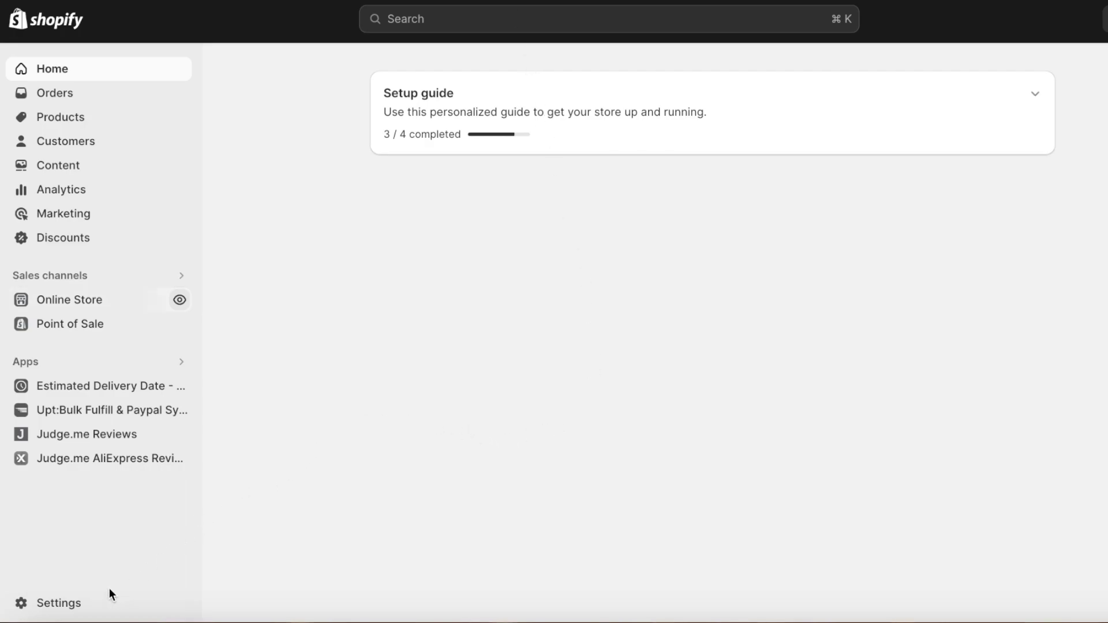
Open the General shipping profile from Settings > Shipping and delivery.
{"action": "left_click", "coordinate": [81, 602]}
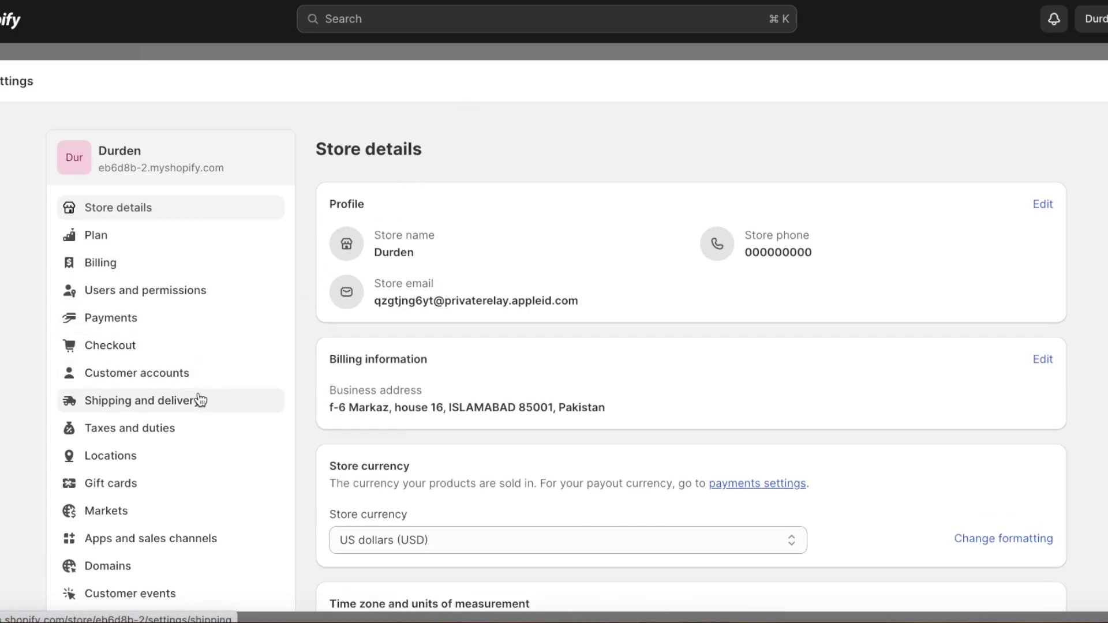
{"action": "left_click", "coordinate": [200, 400]}
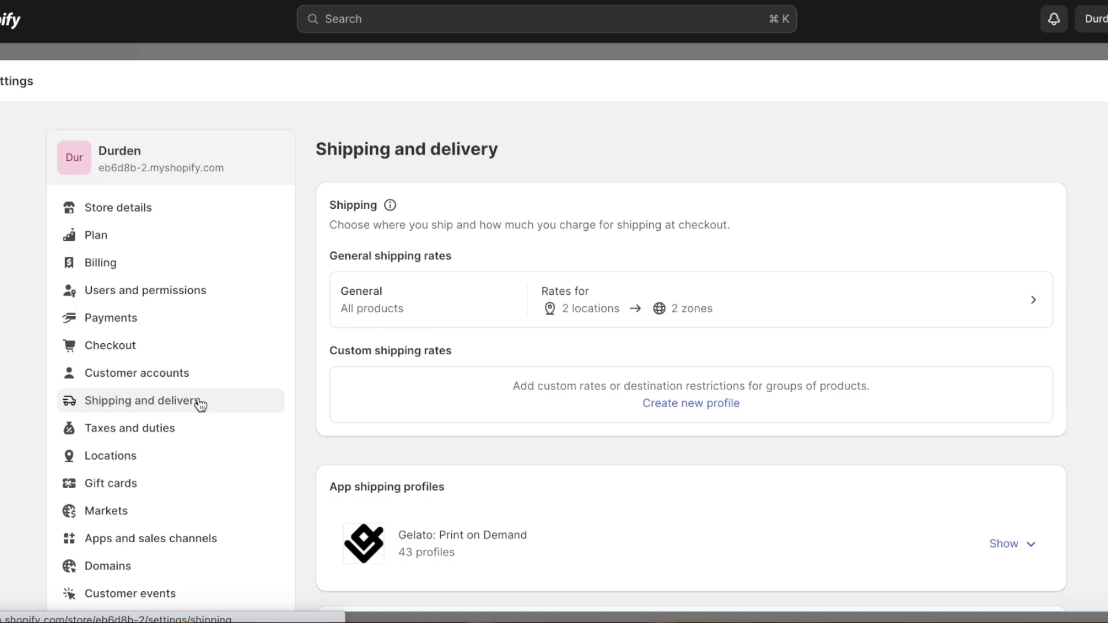
{"action": "left_click", "coordinate": [508, 300]}
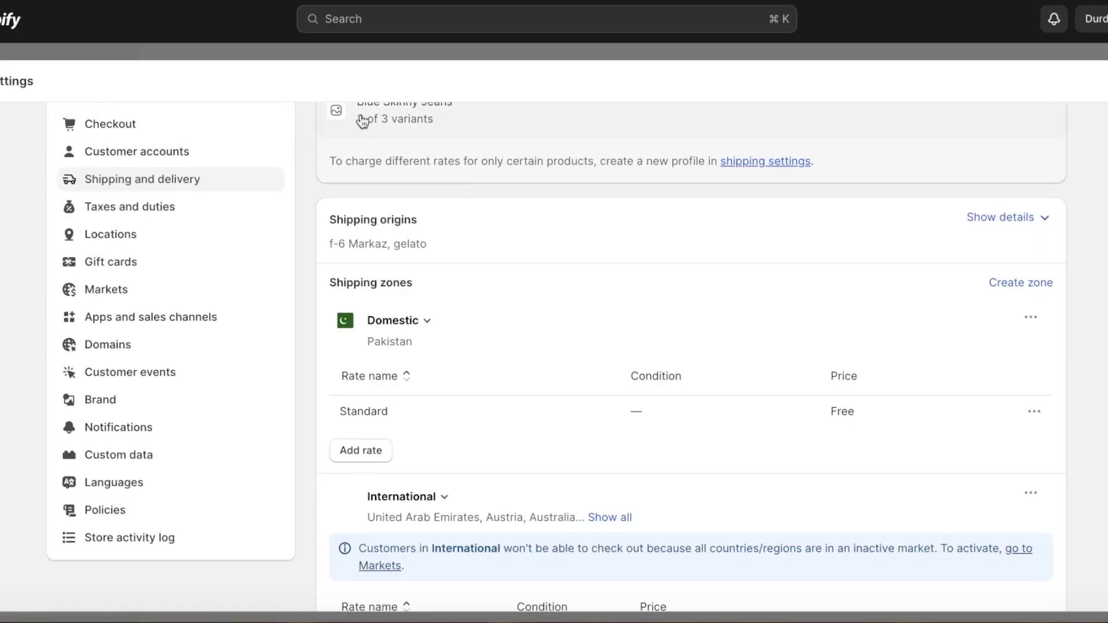
{"action": "left_click", "coordinate": [327, 117]}
{"action": "scroll", "coordinate": [677, 318], "scroll_direction": "down", "scroll_amount": 1}
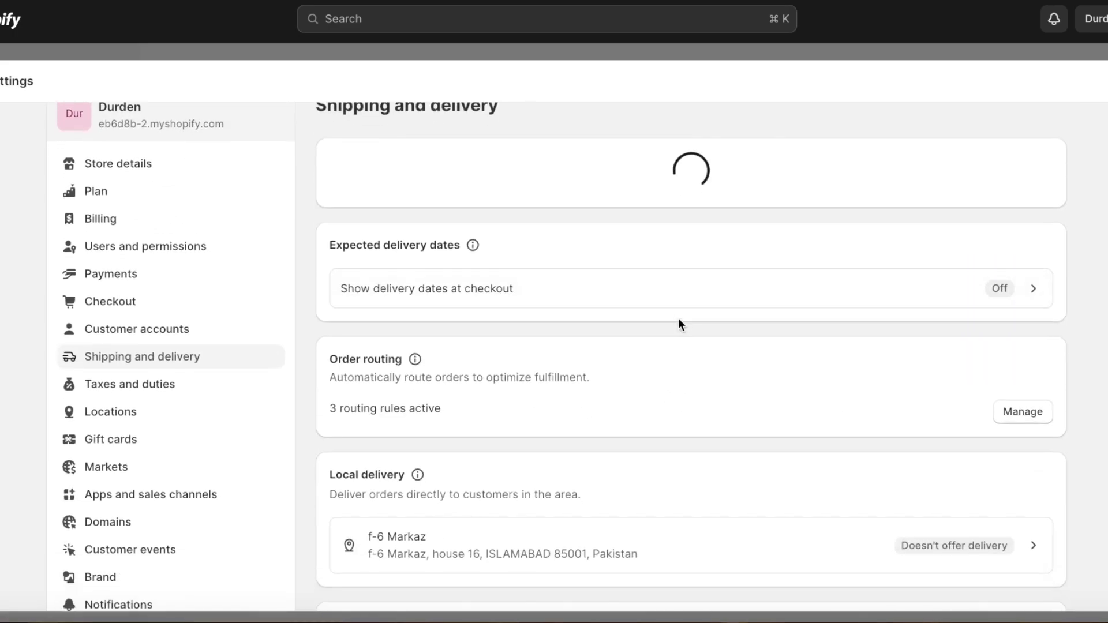
{"action": "left_click", "coordinate": [583, 241]}
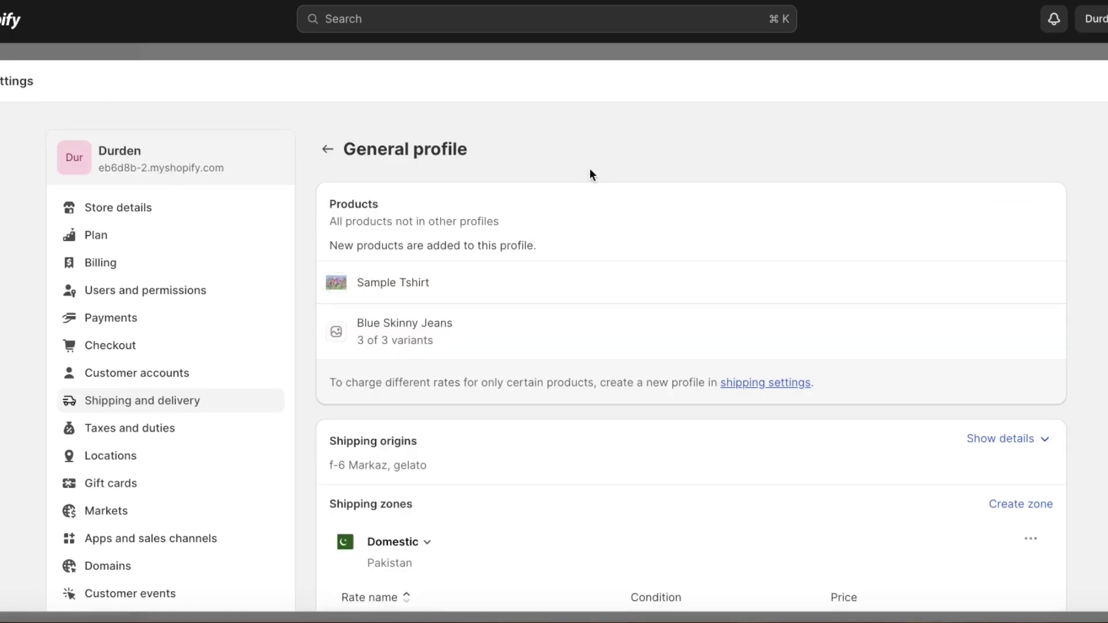
{"action": "scroll", "coordinate": [670, 445], "scroll_direction": "down", "scroll_amount": 10}
{"action": "scroll", "coordinate": [612, 282], "scroll_direction": "up", "scroll_amount": 3}
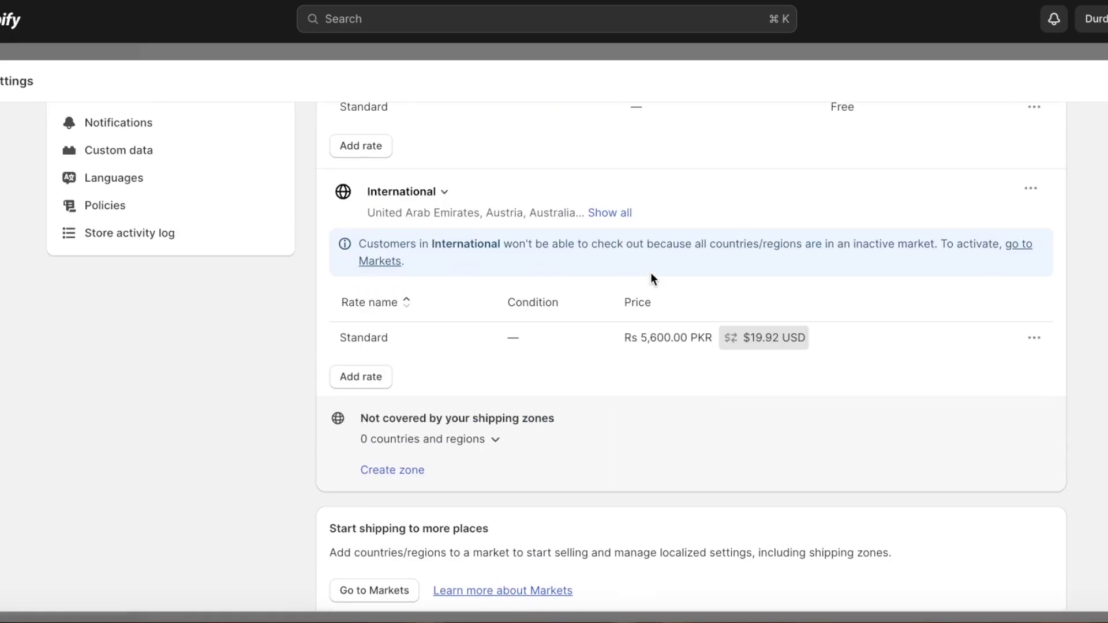
{"action": "scroll", "coordinate": [649, 271], "scroll_direction": "up", "scroll_amount": 5}
Delete the Domestic and International zones and save the General profile.
{"action": "left_click", "coordinate": [1035, 288]}
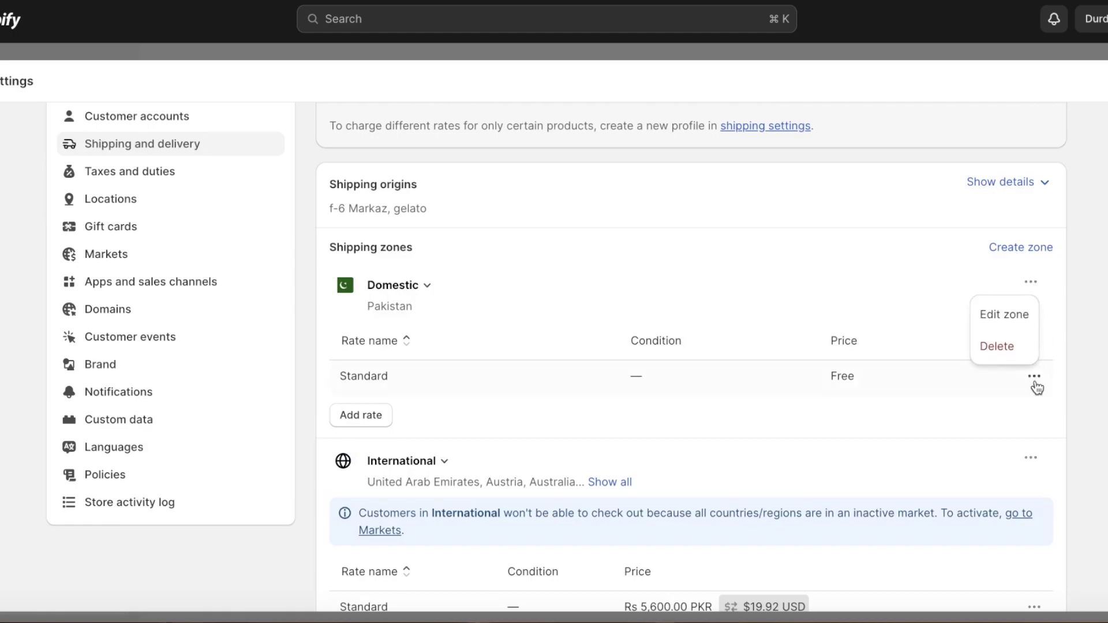
{"action": "left_click", "coordinate": [1013, 346]}
{"action": "left_click", "coordinate": [1031, 282]}
{"action": "left_click", "coordinate": [1034, 356]}
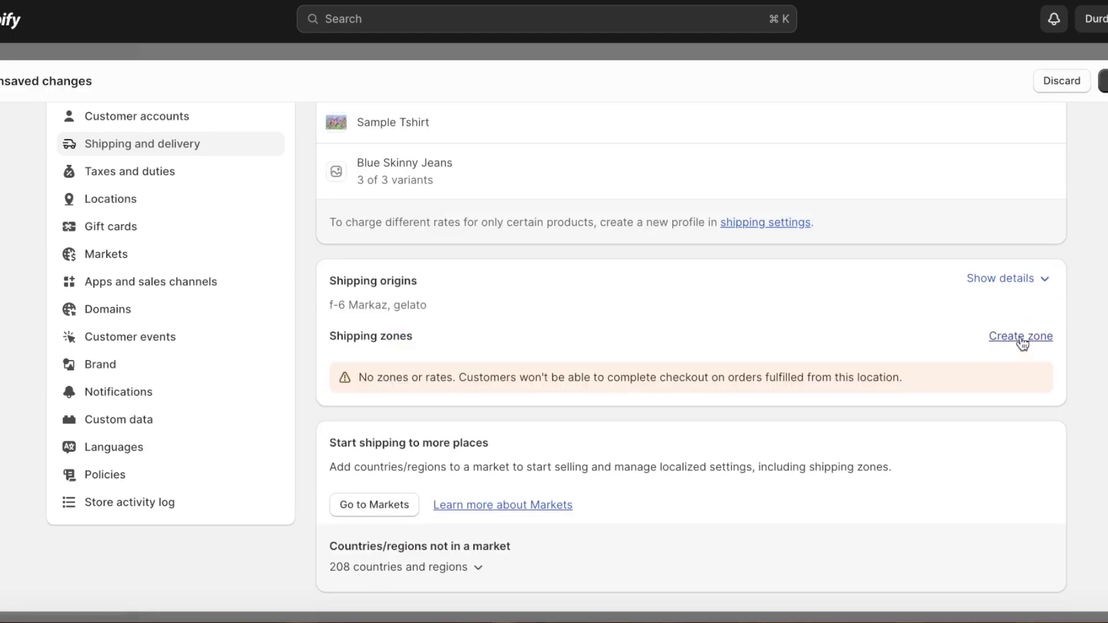
{"action": "scroll", "coordinate": [1049, 326], "scroll_direction": "down", "scroll_amount": 3}
{"action": "scroll", "coordinate": [680, 253], "scroll_direction": "up", "scroll_amount": 3}
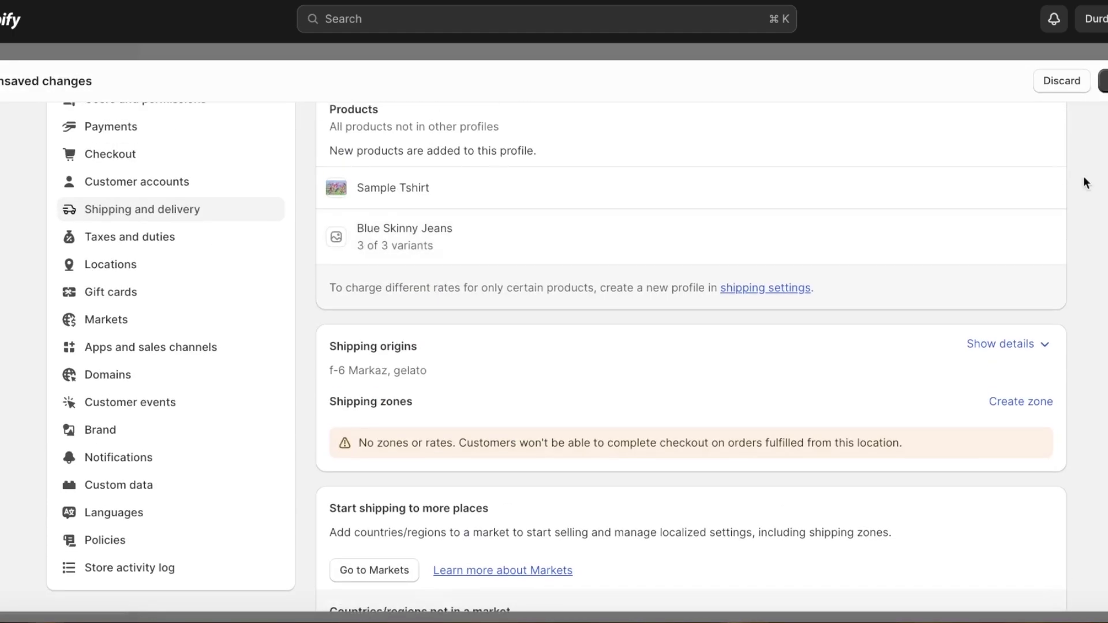
{"action": "left_click", "coordinate": [1100, 81]}
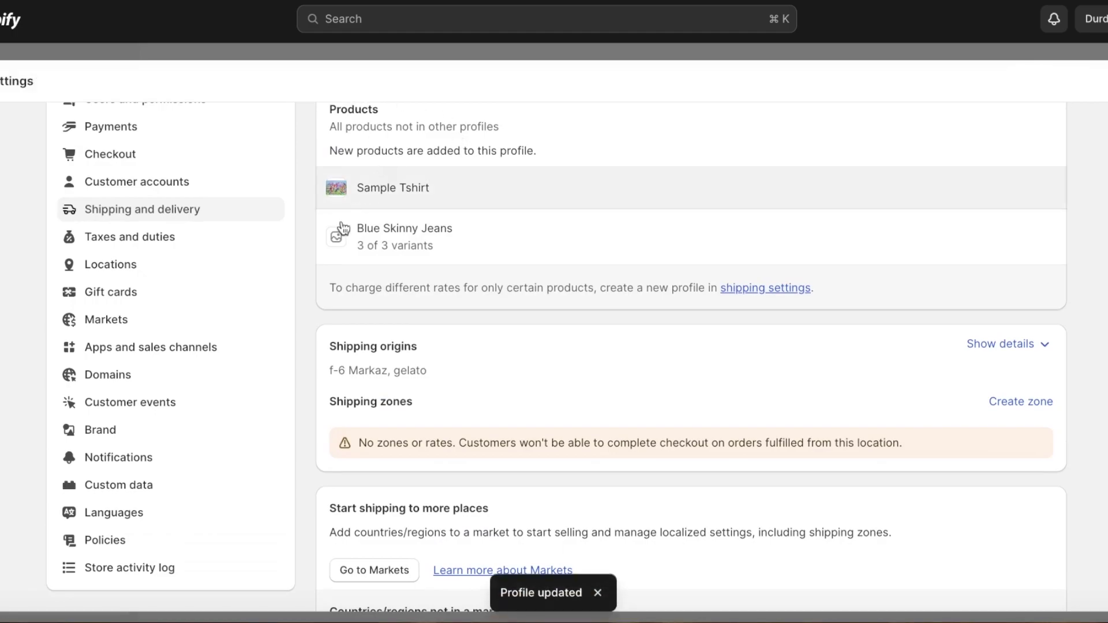
{"action": "left_click", "coordinate": [186, 210]}
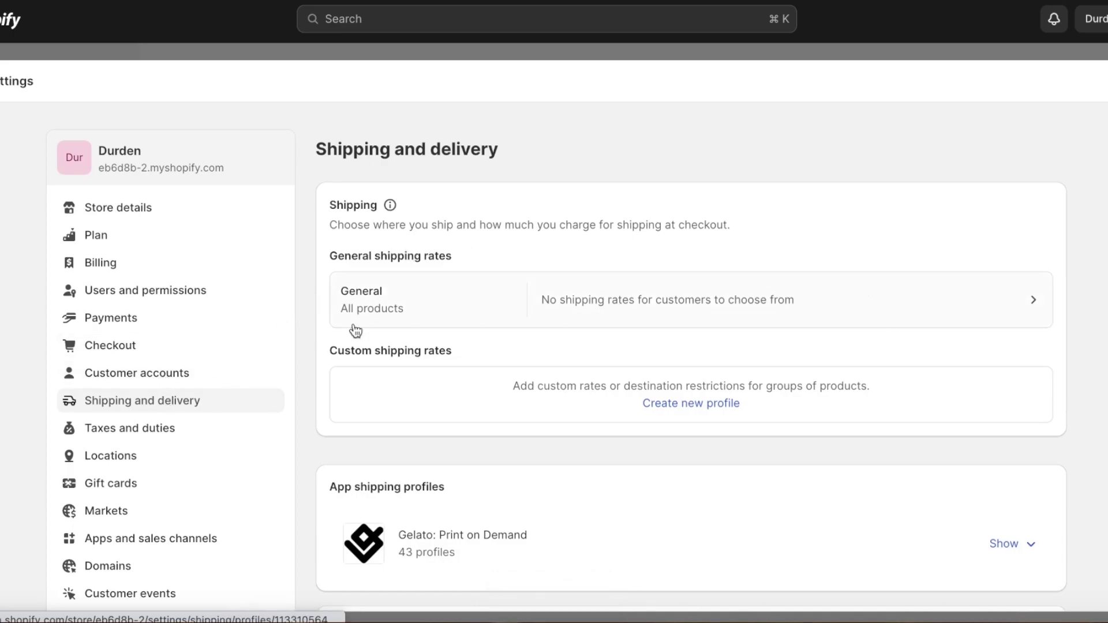
Scroll through the Shipping and delivery page and back up to the General shipping rates.
{"action": "scroll", "coordinate": [917, 277], "scroll_direction": "down", "scroll_amount": 4}
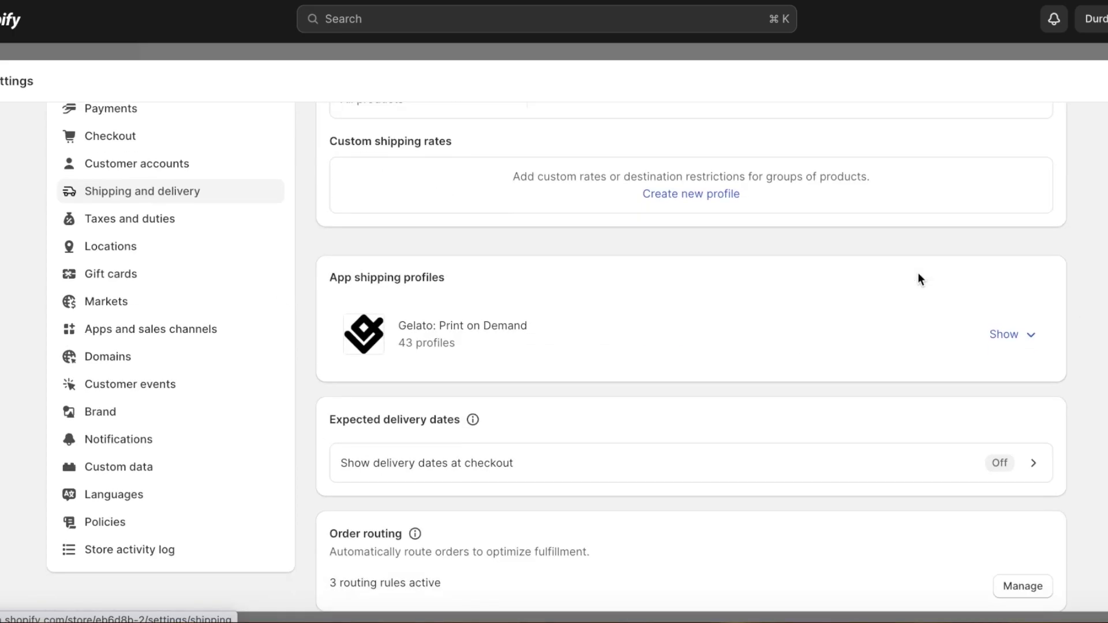
{"action": "scroll", "coordinate": [751, 358], "scroll_direction": "down", "scroll_amount": 1}
{"action": "scroll", "coordinate": [554, 410], "scroll_direction": "down", "scroll_amount": 3}
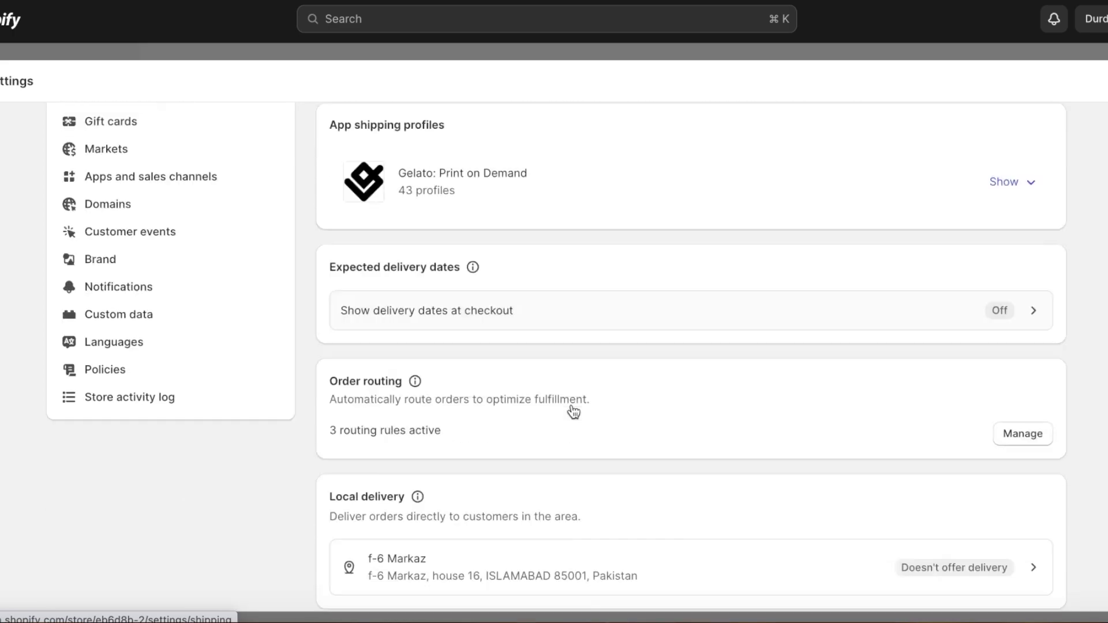
{"action": "scroll", "coordinate": [664, 312], "scroll_direction": "down", "scroll_amount": 3}
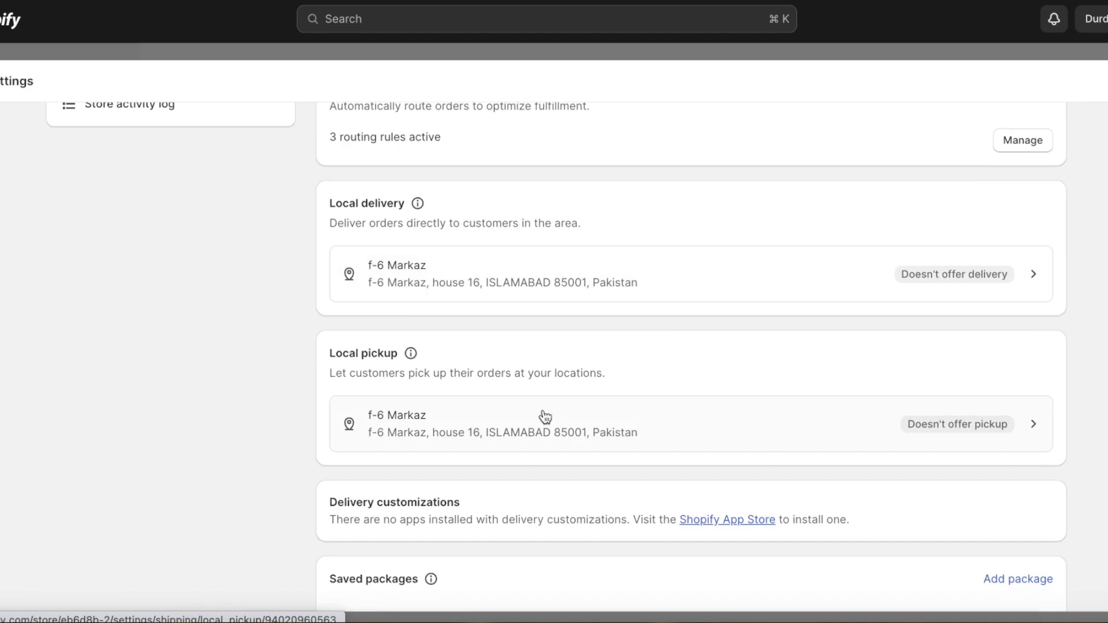
{"action": "scroll", "coordinate": [545, 416], "scroll_direction": "down", "scroll_amount": 2}
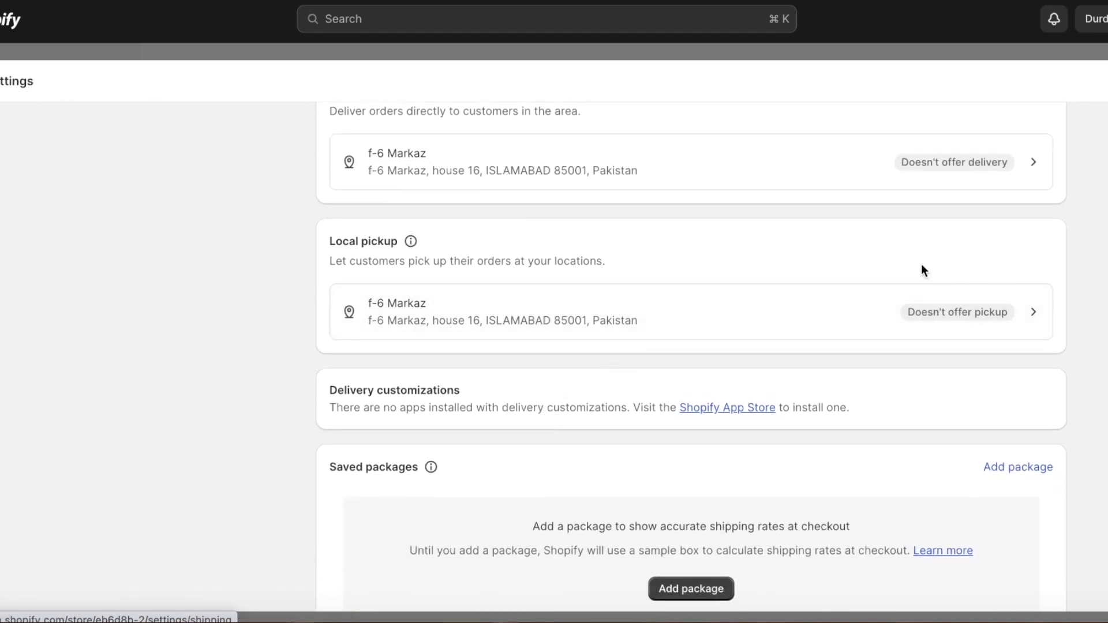
{"action": "scroll", "coordinate": [774, 282], "scroll_direction": "up", "scroll_amount": 3}
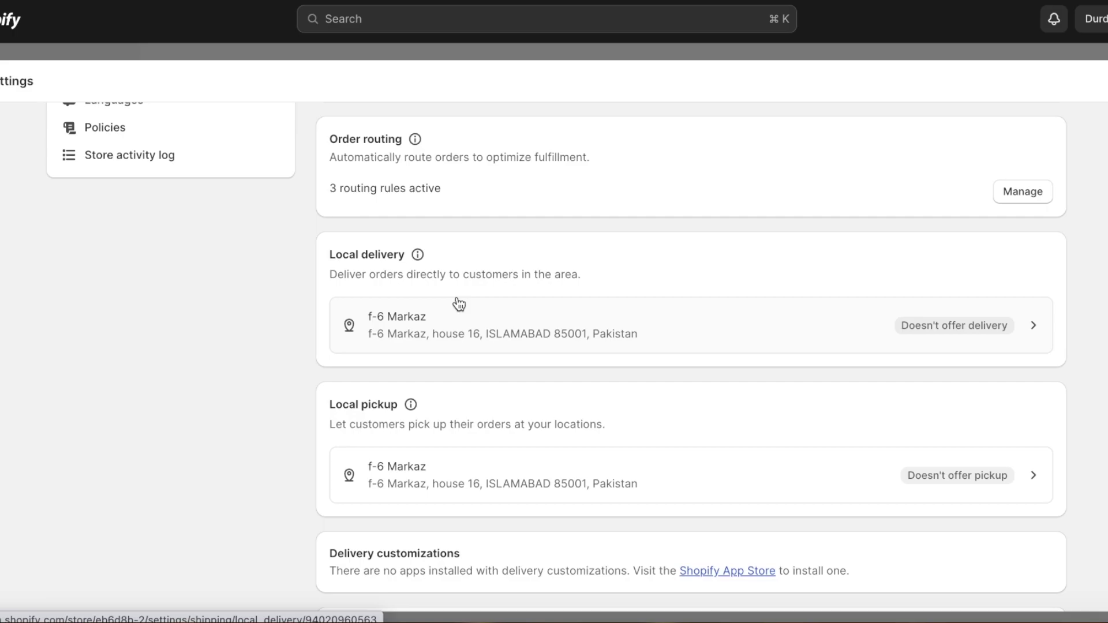
{"action": "scroll", "coordinate": [459, 303], "scroll_direction": "up", "scroll_amount": 10}
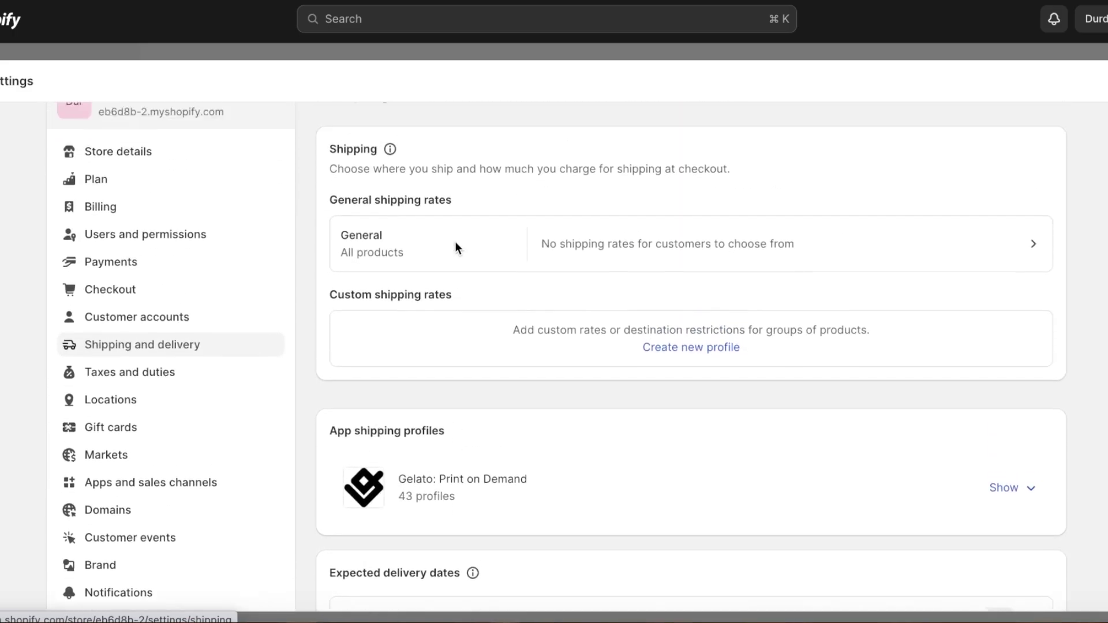
{"action": "scroll", "coordinate": [455, 243], "scroll_direction": "up", "scroll_amount": 2}
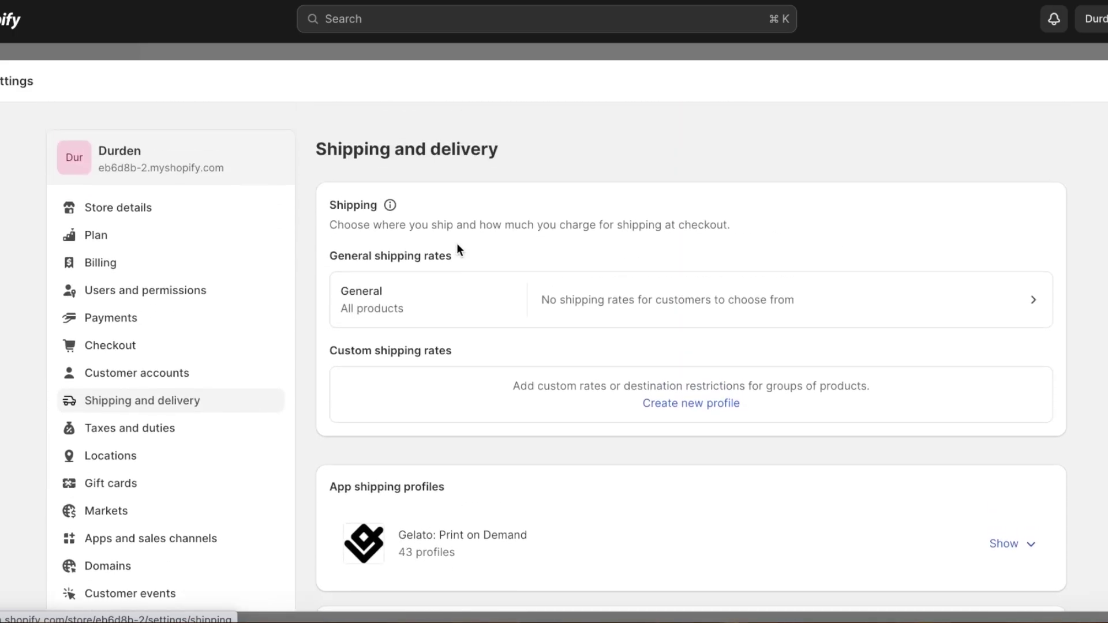
{"action": "scroll", "coordinate": [472, 243], "scroll_direction": "down", "scroll_amount": 9}
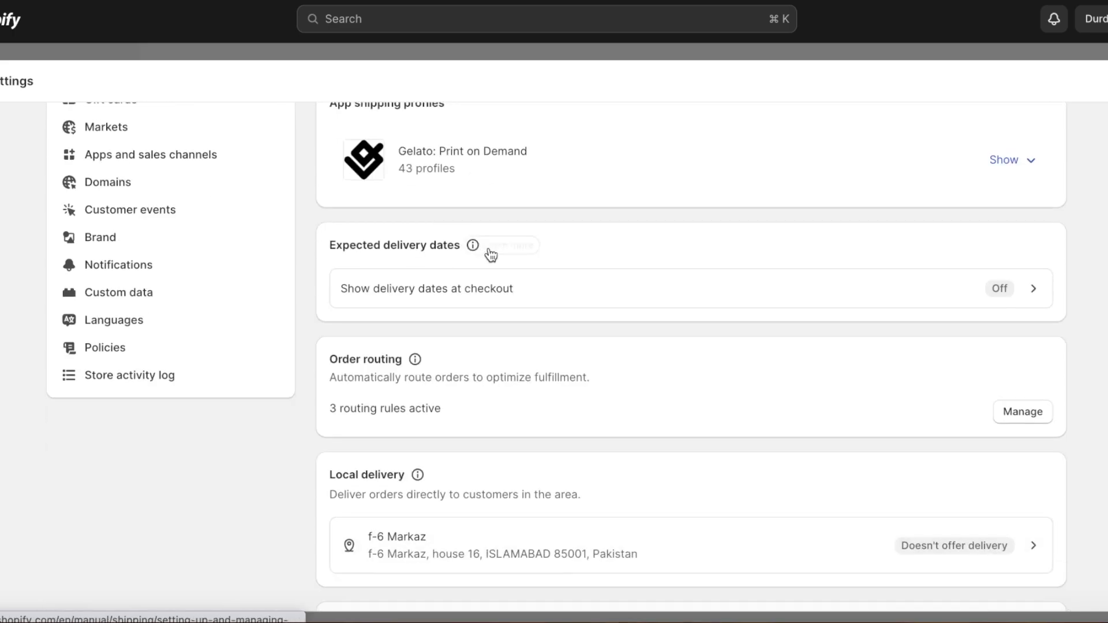
{"action": "scroll", "coordinate": [497, 258], "scroll_direction": "down", "scroll_amount": 7}
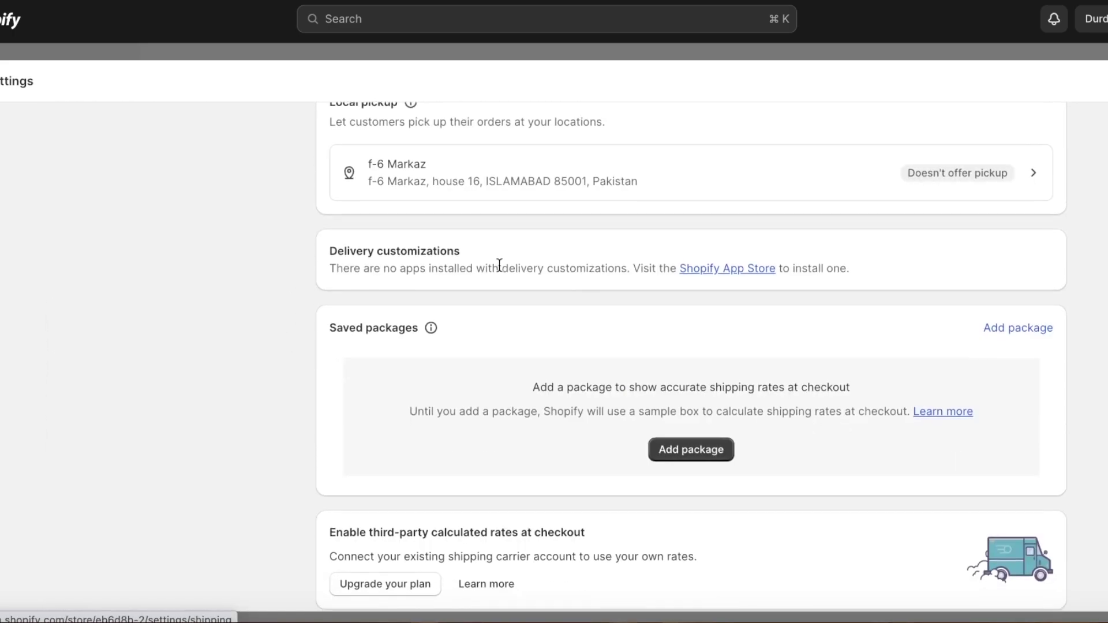
{"action": "scroll", "coordinate": [498, 262], "scroll_direction": "down", "scroll_amount": 4}
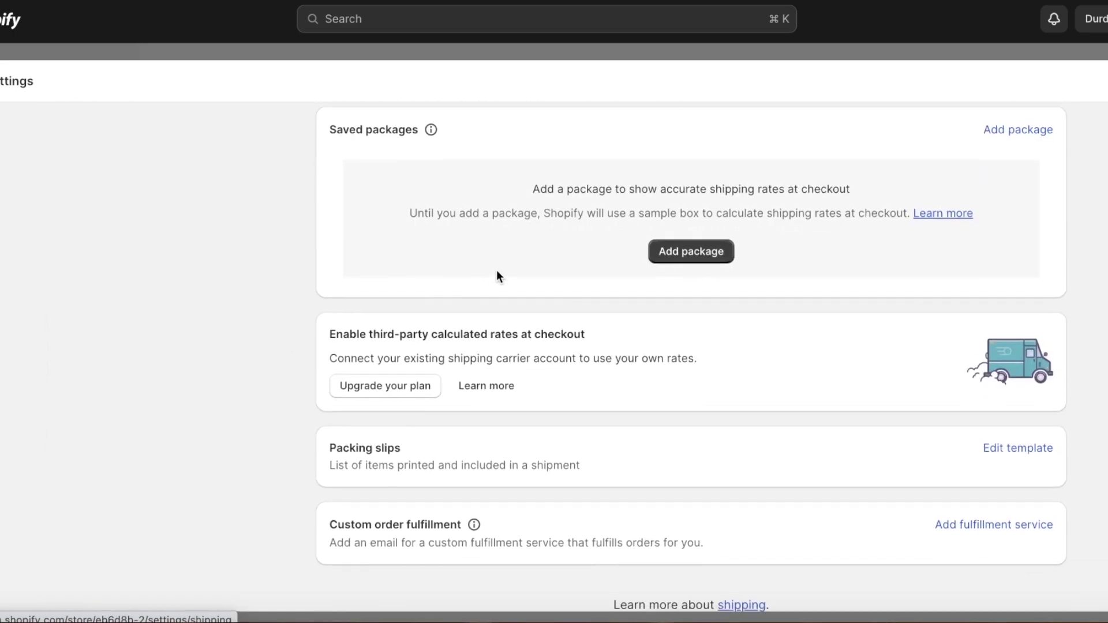
{"action": "scroll", "coordinate": [480, 265], "scroll_direction": "up", "scroll_amount": 20}
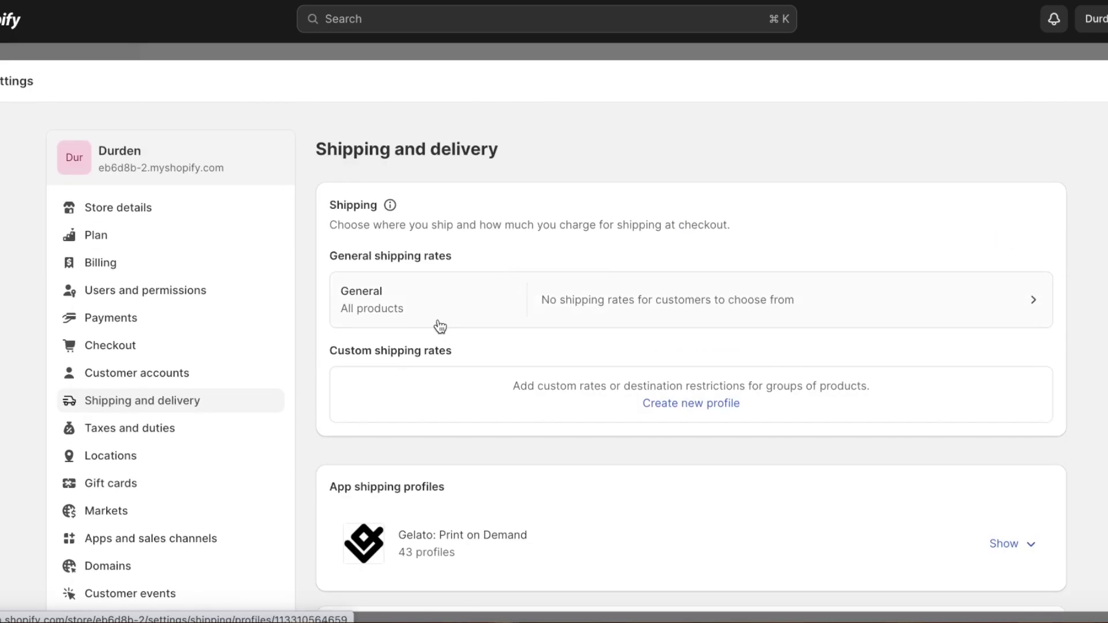
{"action": "left_click", "coordinate": [280, 465]}
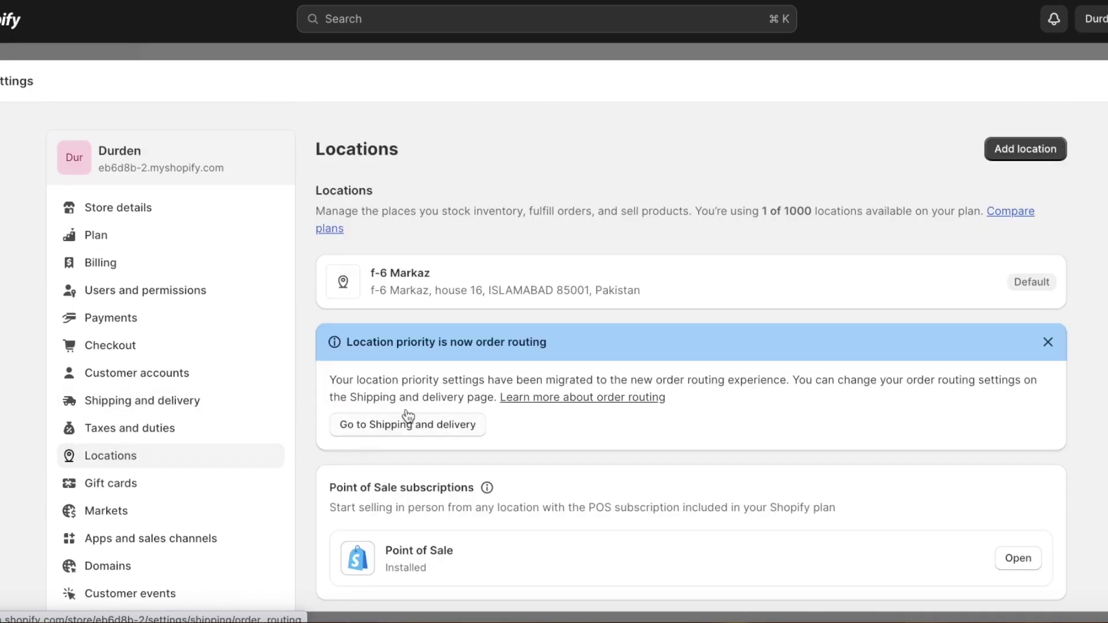
{"action": "scroll", "coordinate": [549, 220], "scroll_direction": "down", "scroll_amount": 3}
{"action": "scroll", "coordinate": [563, 234], "scroll_direction": "up", "scroll_amount": 3}
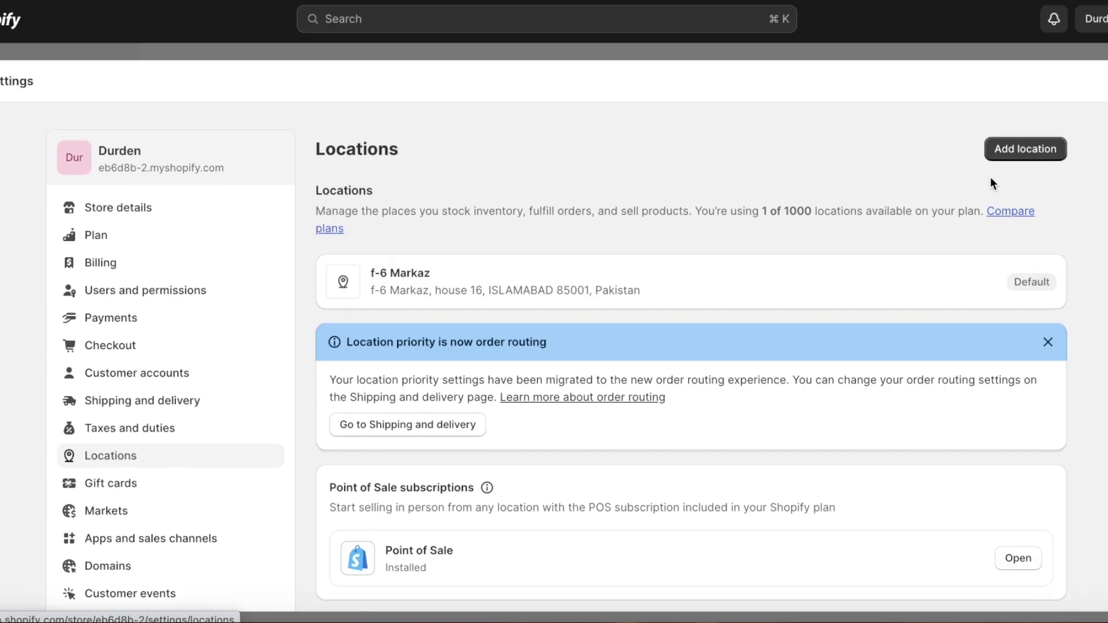
{"action": "left_click", "coordinate": [1003, 148]}
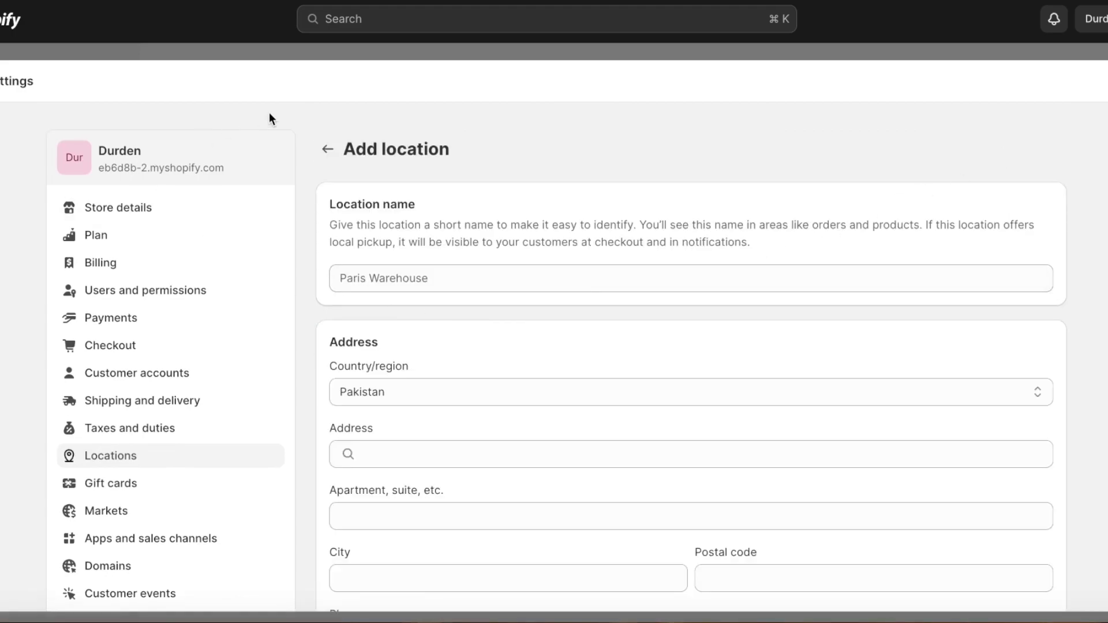
{"action": "left_click", "coordinate": [327, 150]}
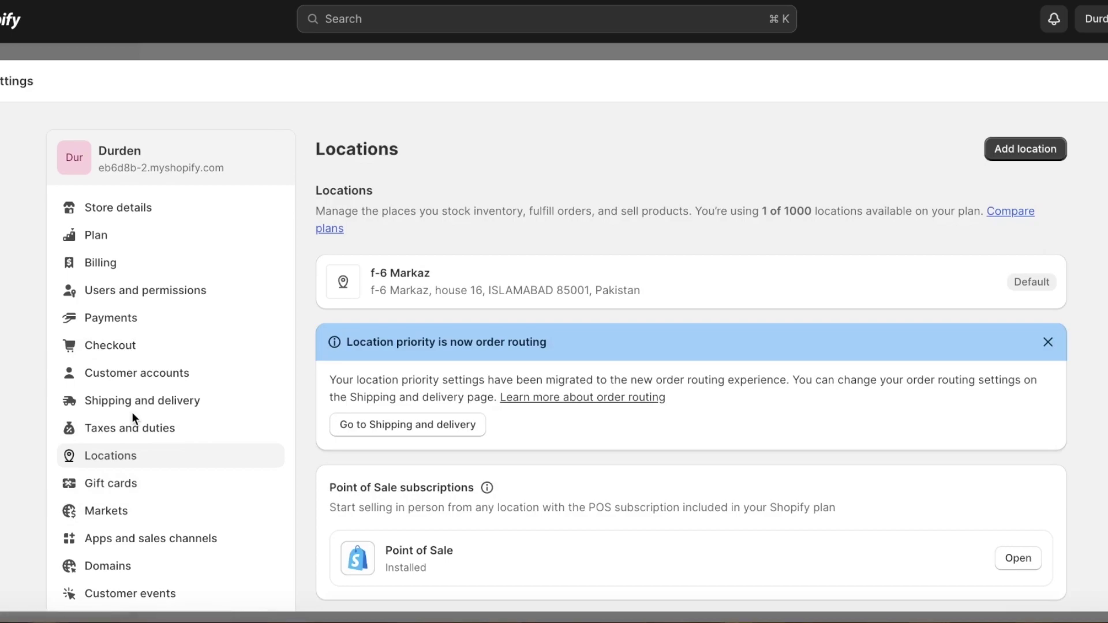
{"action": "left_click", "coordinate": [132, 421]}
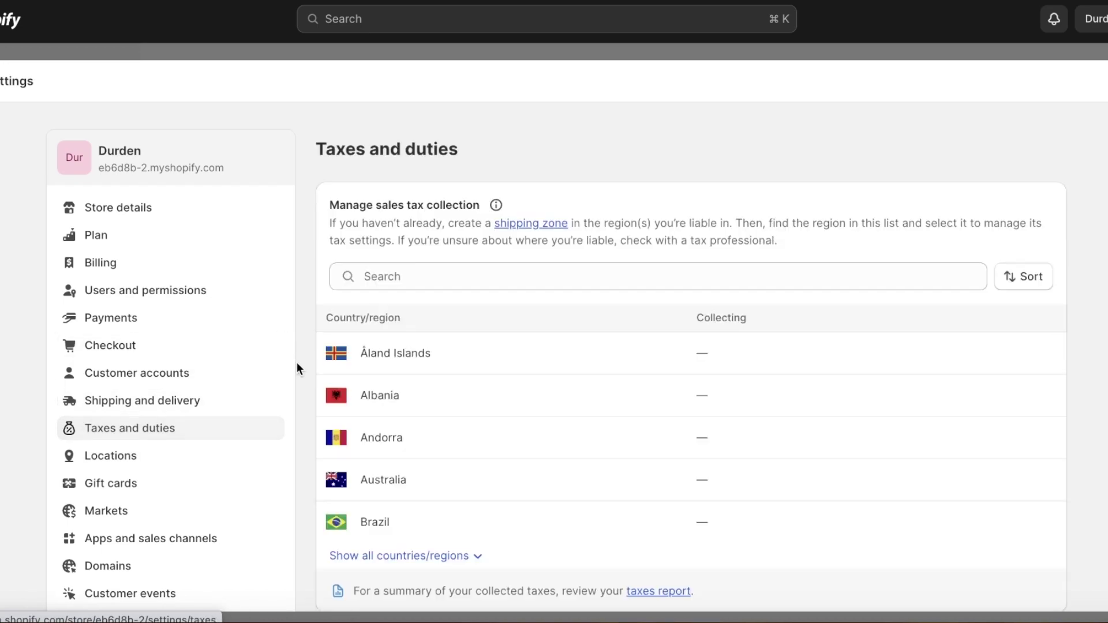
{"action": "scroll", "coordinate": [676, 210], "scroll_direction": "down", "scroll_amount": 10}
{"action": "scroll", "coordinate": [629, 217], "scroll_direction": "up", "scroll_amount": 4}
{"action": "scroll", "coordinate": [621, 215], "scroll_direction": "up", "scroll_amount": 7}
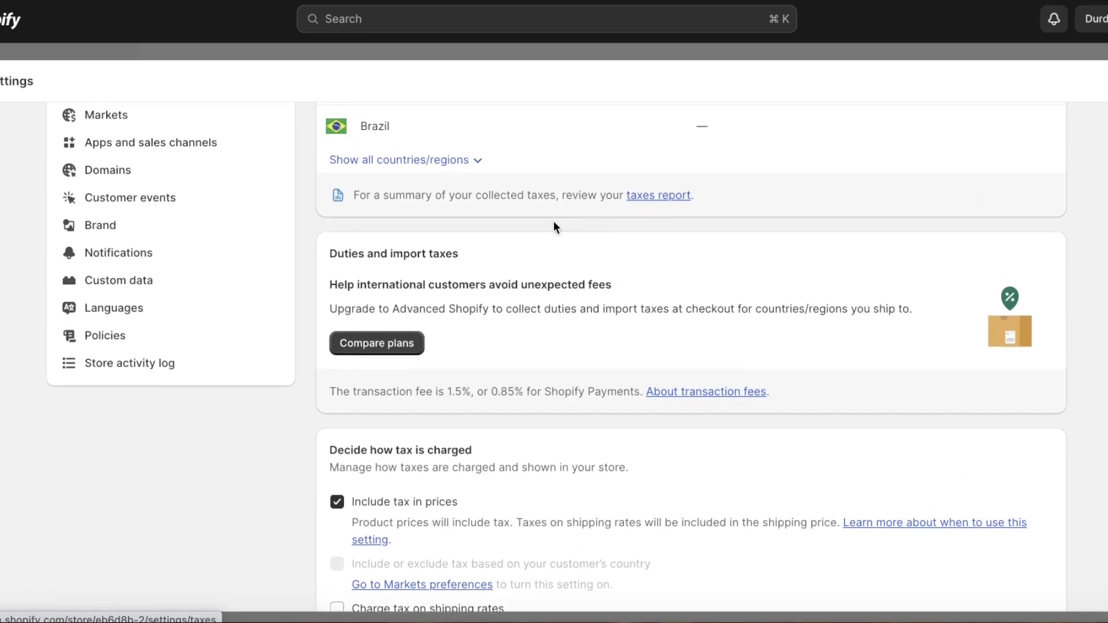
{"action": "left_click", "coordinate": [144, 400]}
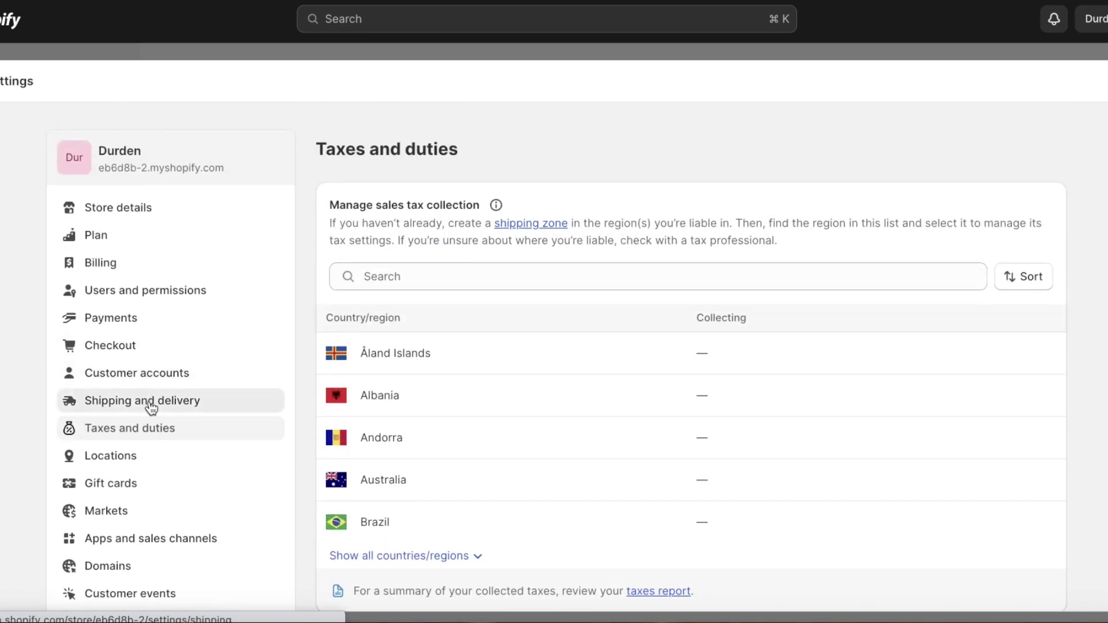
Open the General profile and scroll down to its empty Shipping zones section.
{"action": "left_click", "coordinate": [898, 289]}
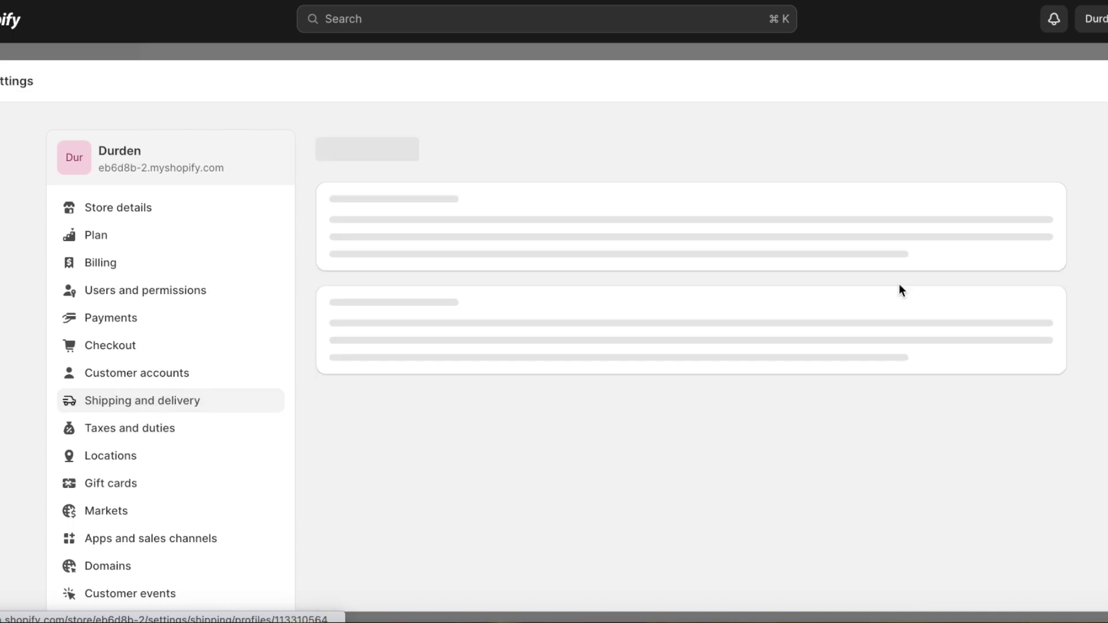
{"action": "scroll", "coordinate": [853, 289], "scroll_direction": "down", "scroll_amount": 3}
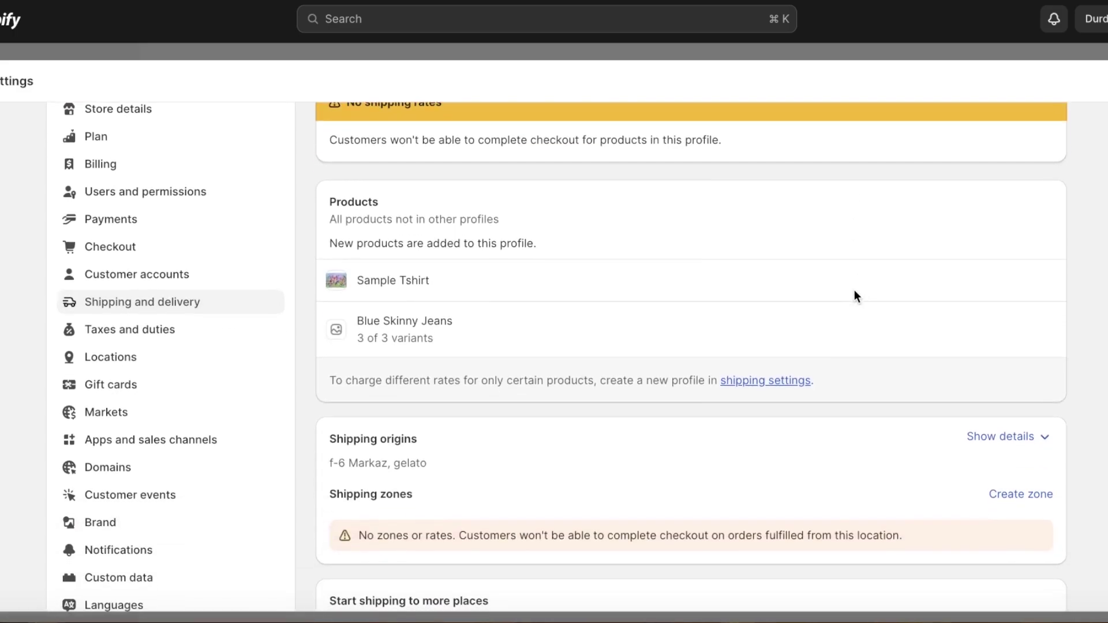
{"action": "scroll", "coordinate": [863, 304], "scroll_direction": "down", "scroll_amount": 4}
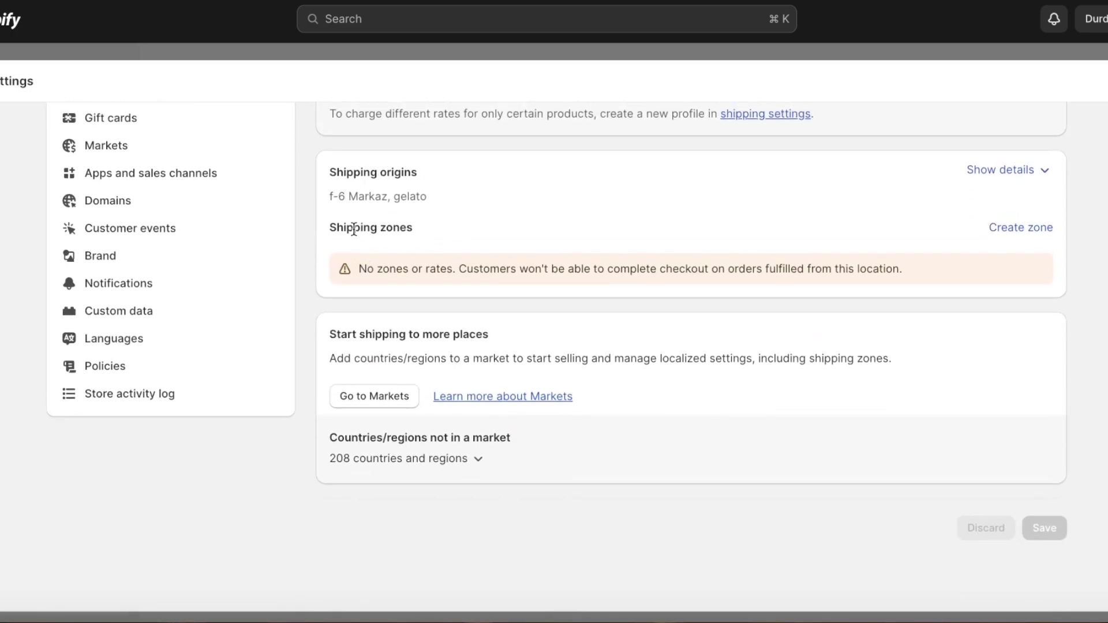
Create a zone covering Pakistan and name it 'Domestic Delivery'.
{"action": "left_click", "coordinate": [1011, 228]}
{"action": "scroll", "coordinate": [408, 289], "scroll_direction": "down", "scroll_amount": 3}
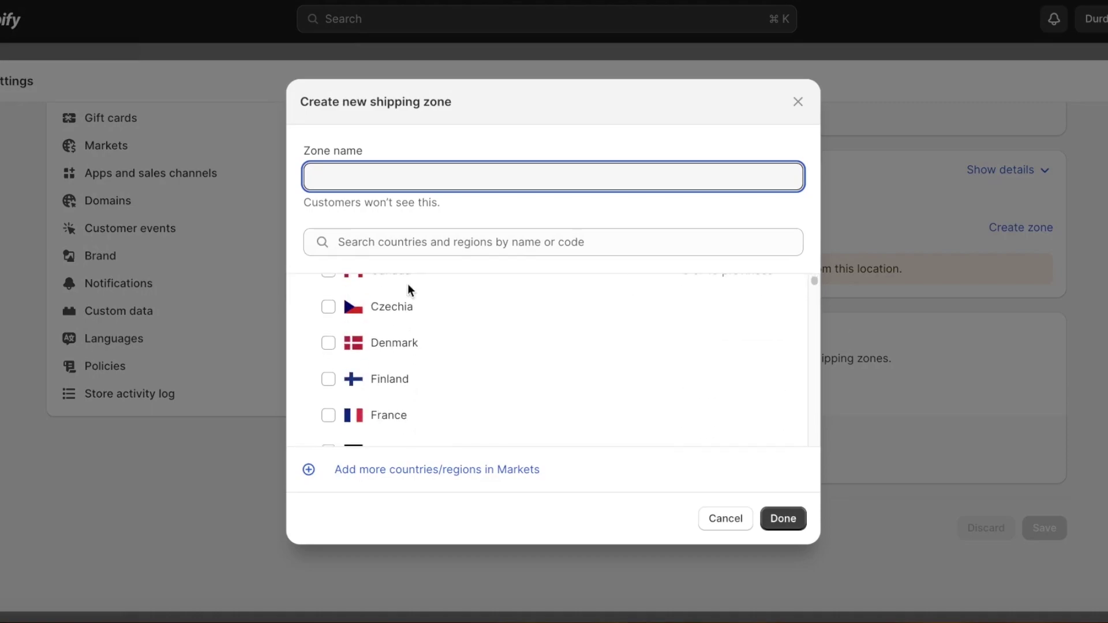
{"action": "scroll", "coordinate": [408, 288], "scroll_direction": "down", "scroll_amount": 15}
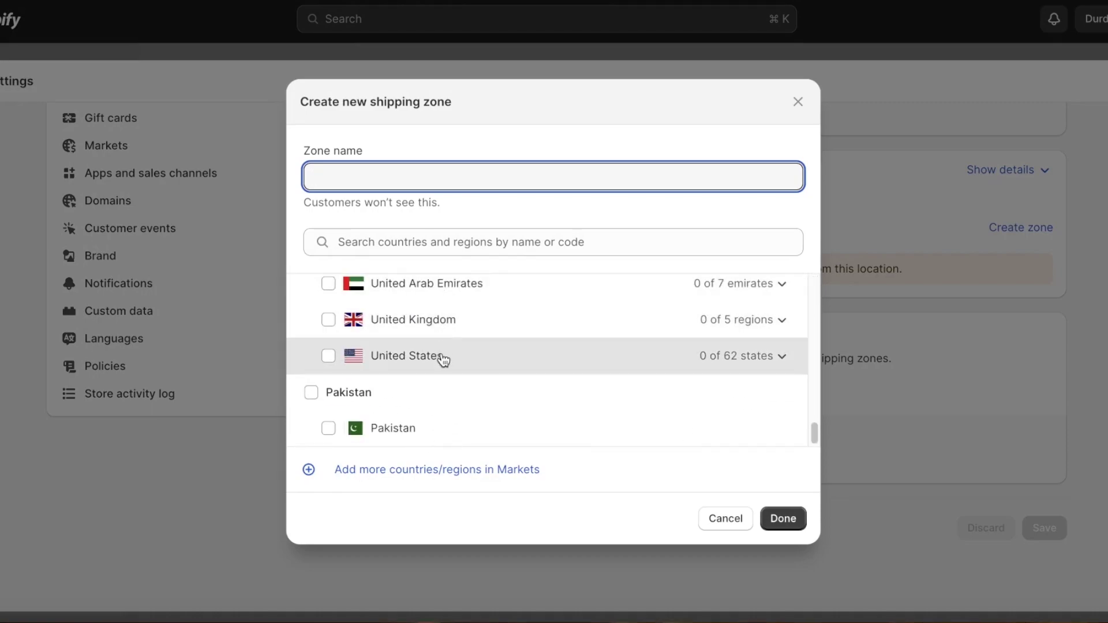
{"action": "left_click", "coordinate": [311, 392]}
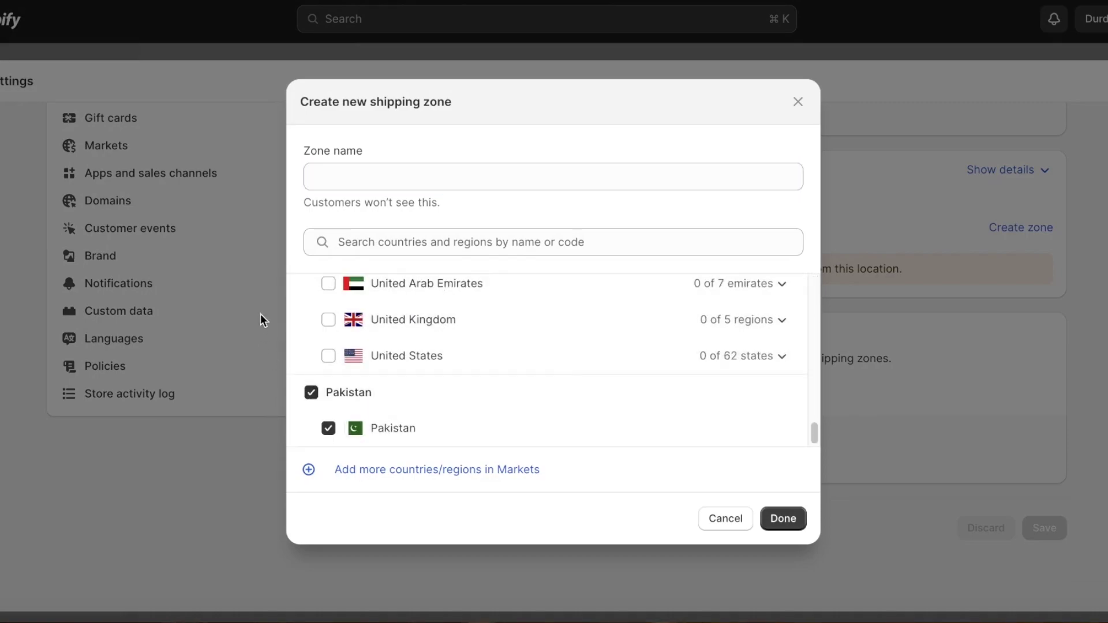
{"action": "left_click", "coordinate": [407, 183]}
{"action": "type", "text": "Local D"}
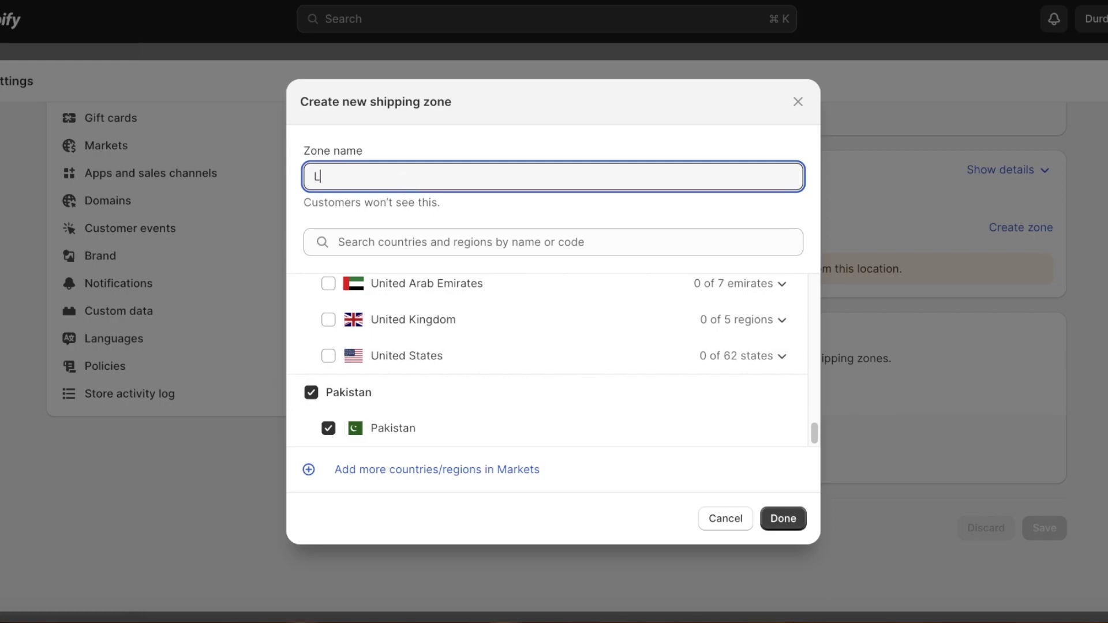
{"action": "key", "text": "BackSpace"}
{"action": "key", "text": "BackSpace"}
{"action": "key", "text": "BackSpace"}
{"action": "key", "text": "BackSpace"}
{"action": "key", "text": "BackSpace"}
{"action": "key", "text": "BackSpace"}
{"action": "key", "text": "BackSpace"}
{"action": "type", "text": "Domesti"}
{"action": "type", "text": "c"}
{"action": "type", "text": " S"}
{"action": "key", "text": "BackSpace"}
{"action": "type", "text": "Delivery"}
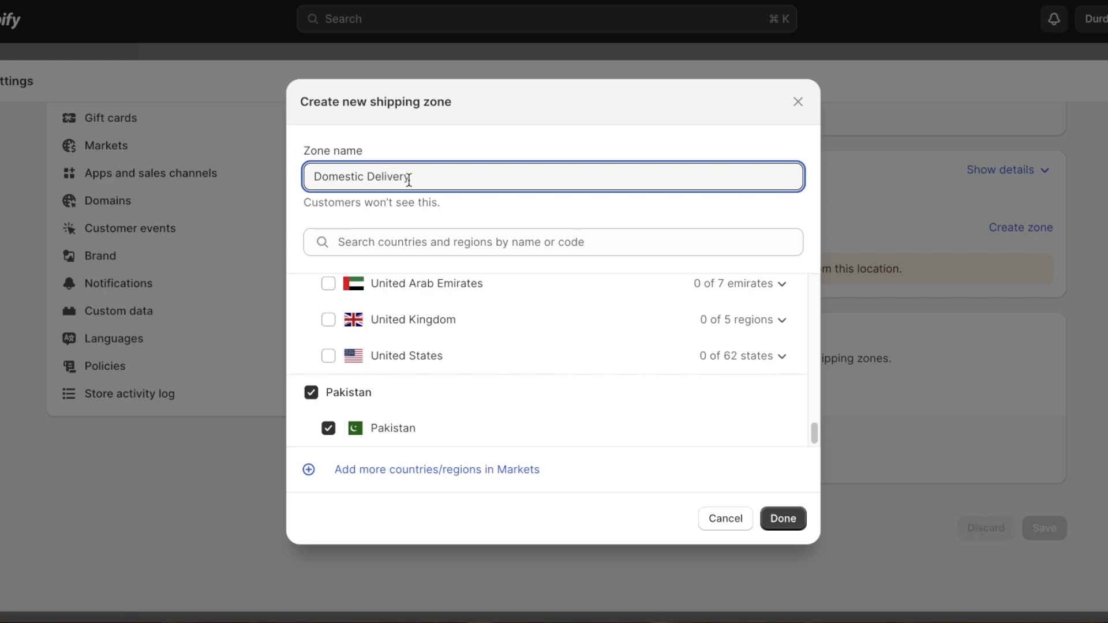
{"action": "left_click", "coordinate": [784, 519]}
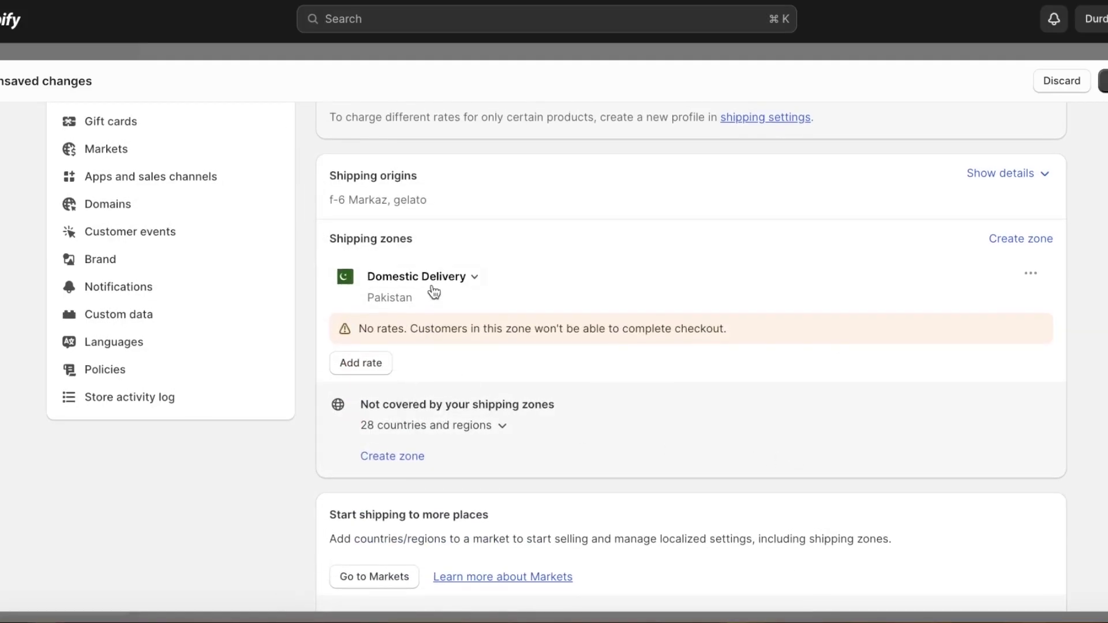
{"action": "scroll", "coordinate": [434, 293], "scroll_direction": "up", "scroll_amount": 5}
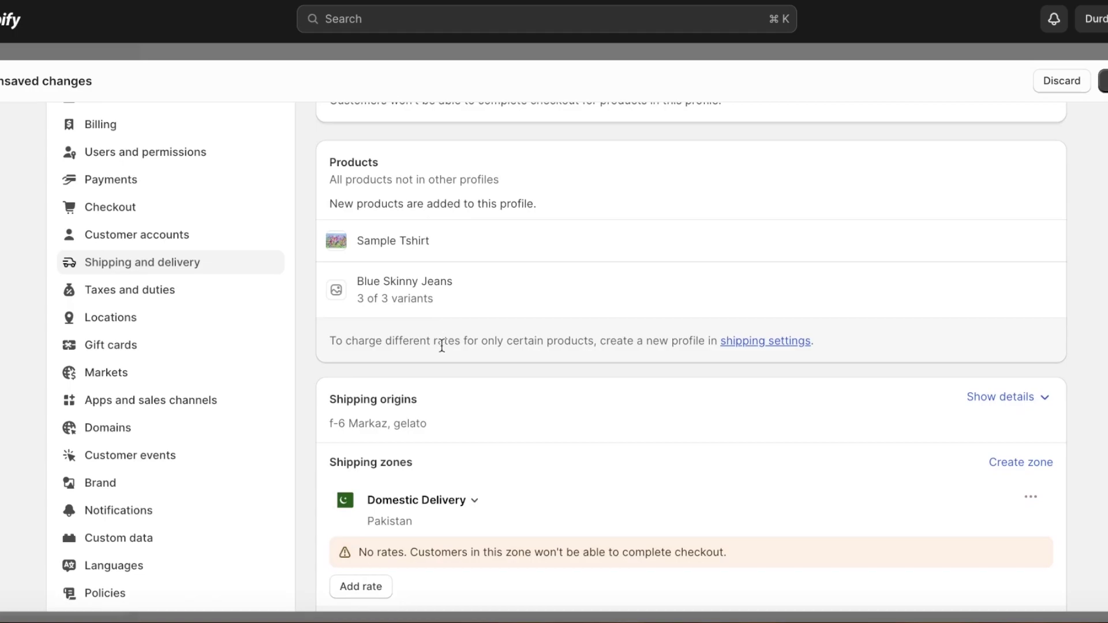
{"action": "scroll", "coordinate": [441, 346], "scroll_direction": "down", "scroll_amount": 4}
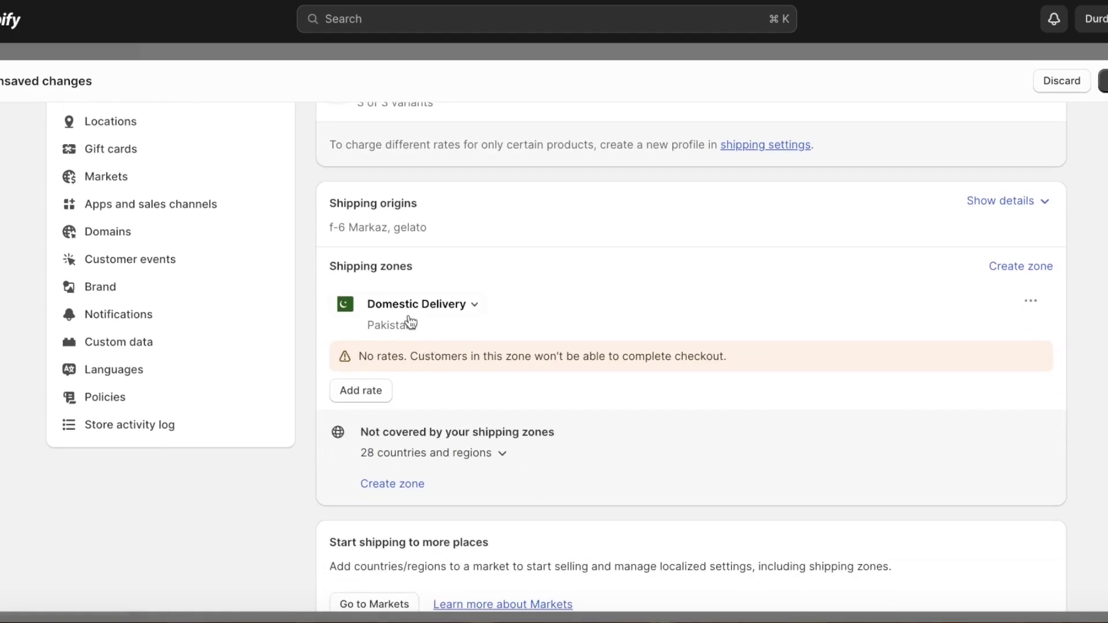
{"action": "scroll", "coordinate": [410, 316], "scroll_direction": "up", "scroll_amount": 7}
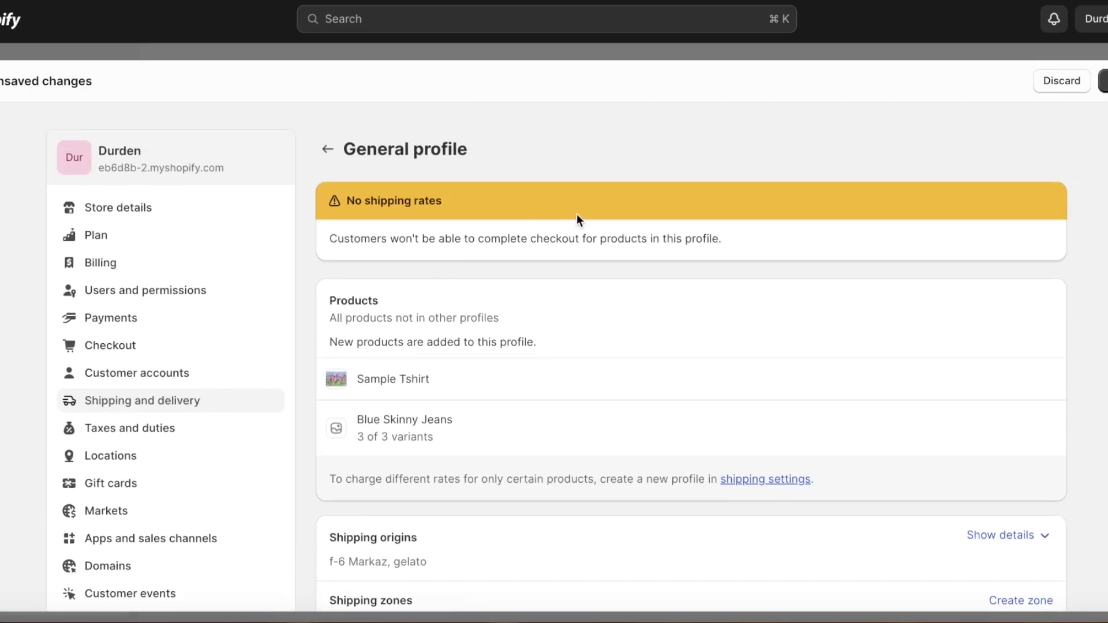
{"action": "scroll", "coordinate": [388, 335], "scroll_direction": "down", "scroll_amount": 6}
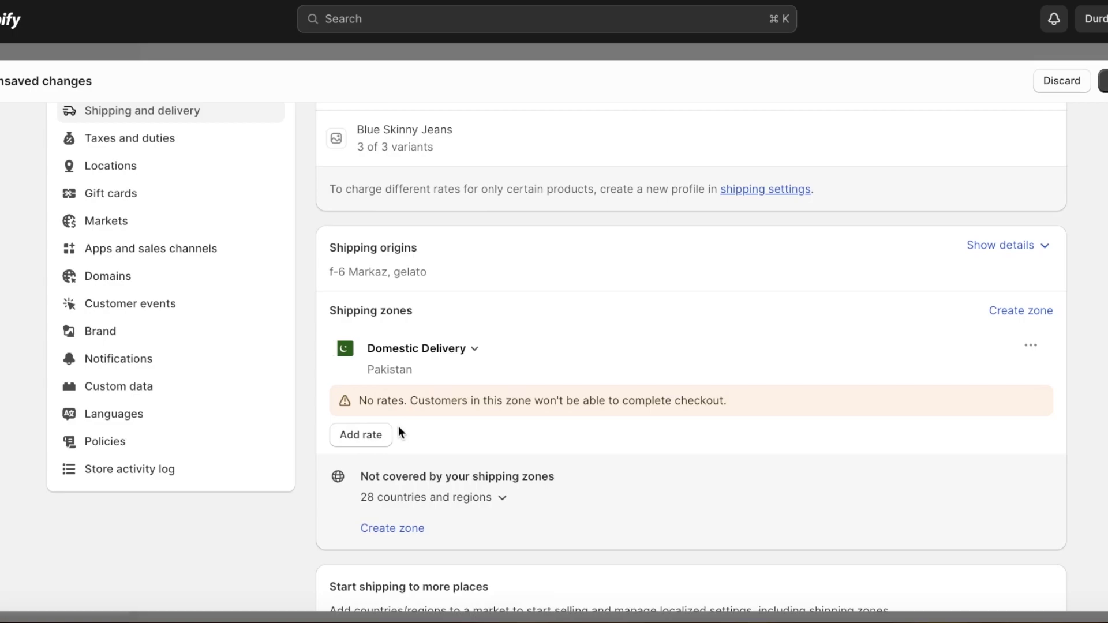
Start a custom rate named US Flat Rate priced at $5.00.
{"action": "left_click", "coordinate": [379, 437]}
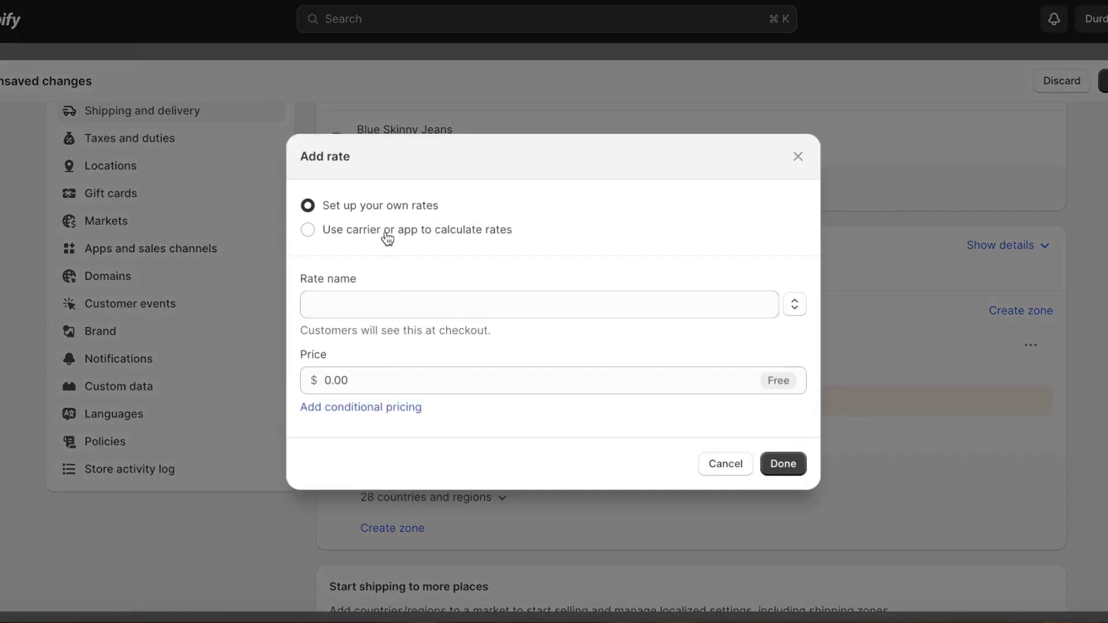
{"action": "left_click", "coordinate": [384, 230]}
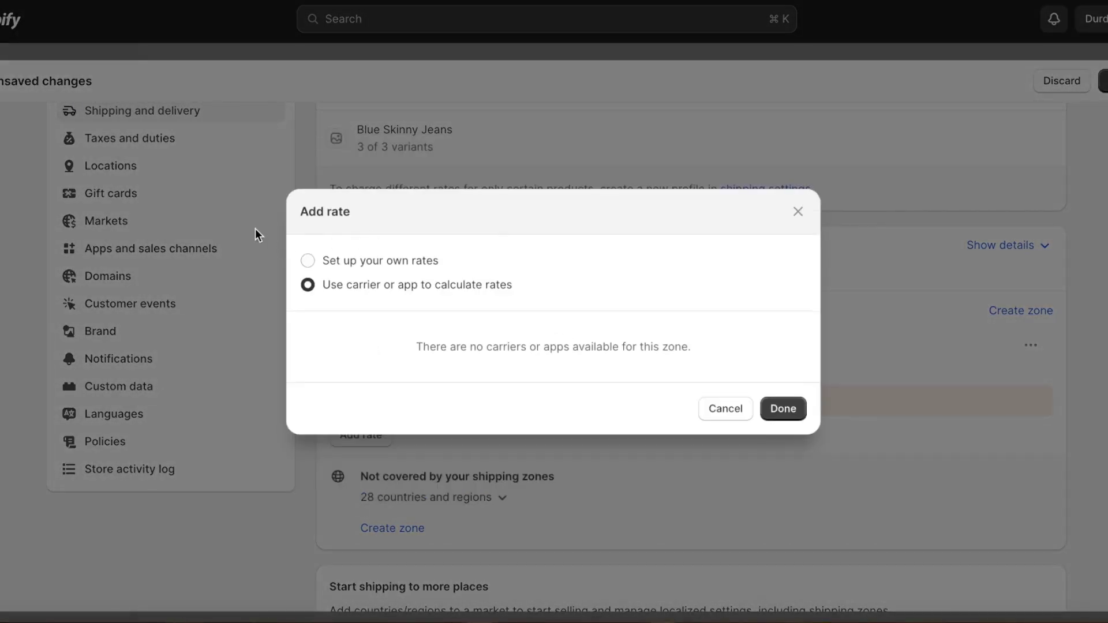
{"action": "left_click", "coordinate": [319, 260]}
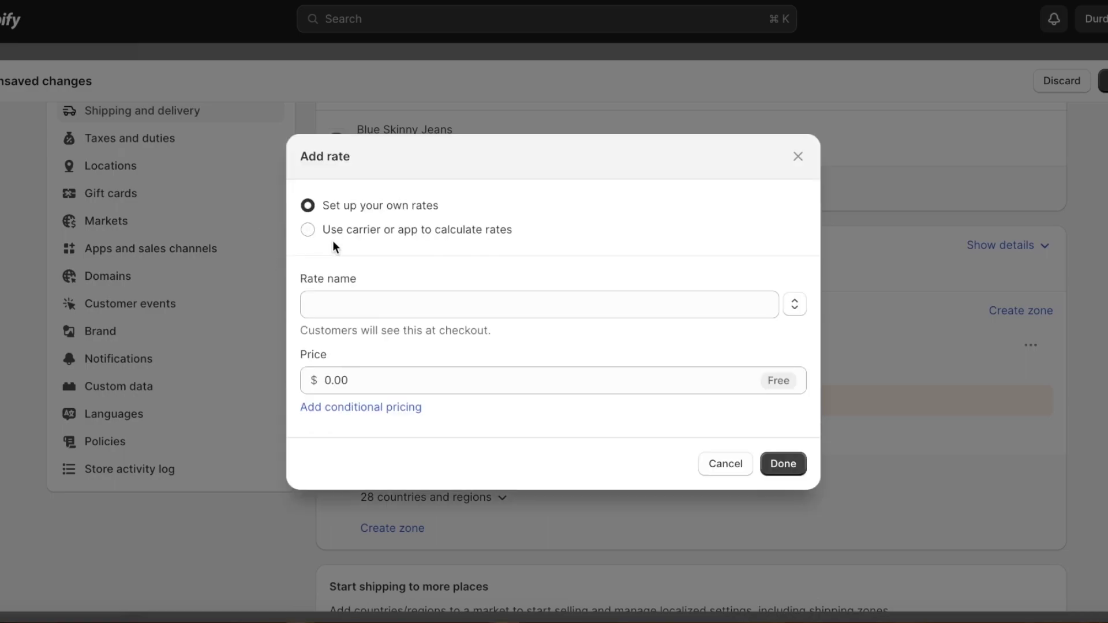
{"action": "left_click", "coordinate": [333, 303]}
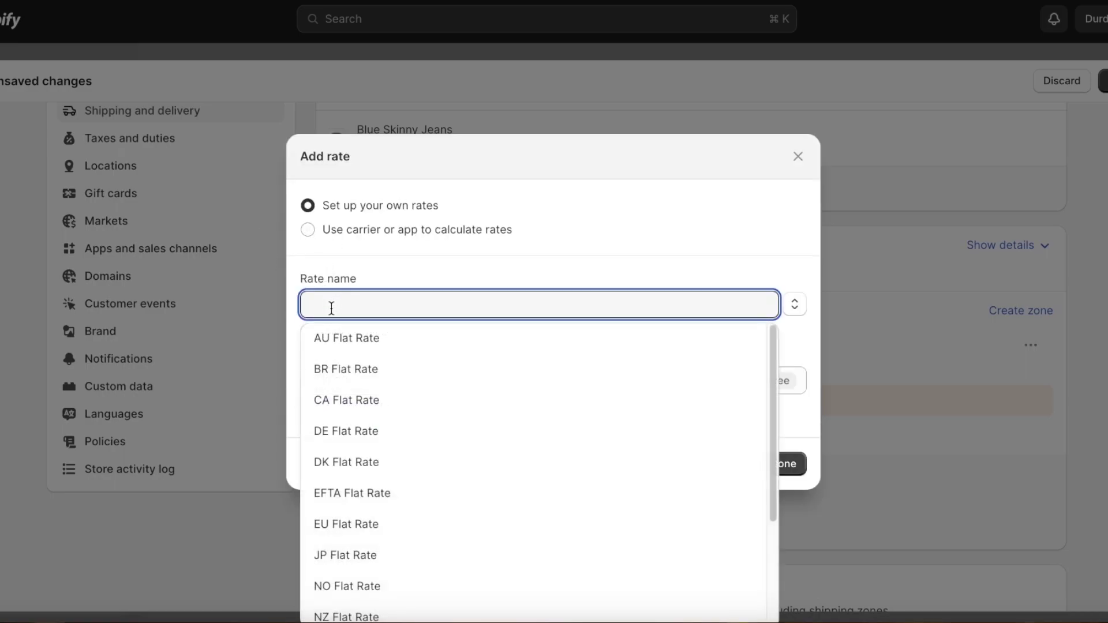
{"action": "scroll", "coordinate": [317, 351], "scroll_direction": "down", "scroll_amount": 3}
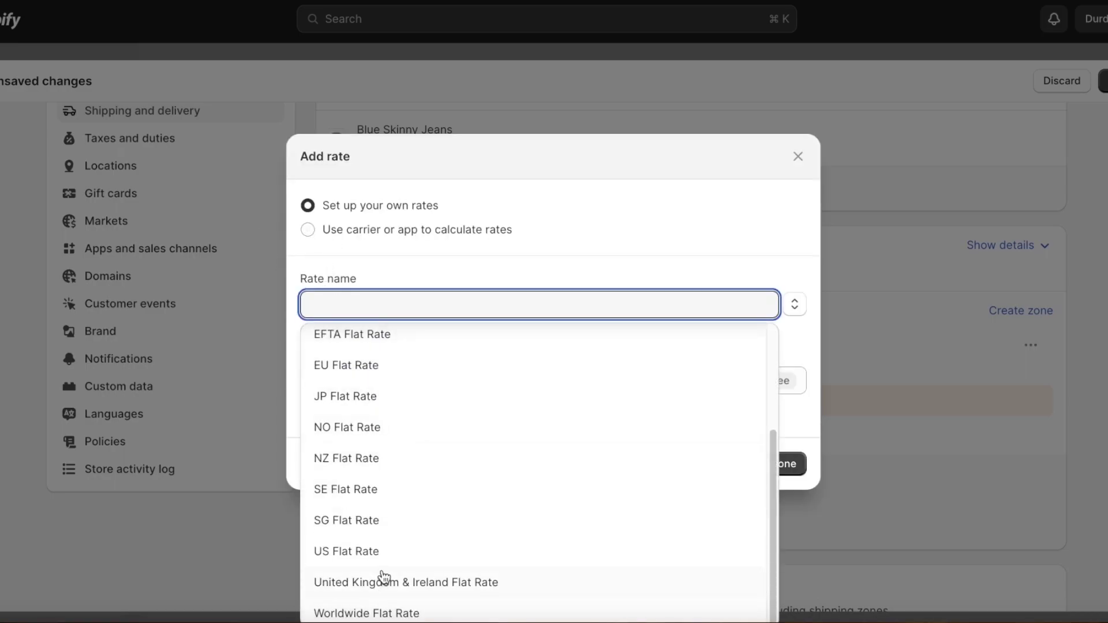
{"action": "left_click", "coordinate": [388, 553]}
{"action": "left_click", "coordinate": [428, 387]}
{"action": "type", "text": "3"}
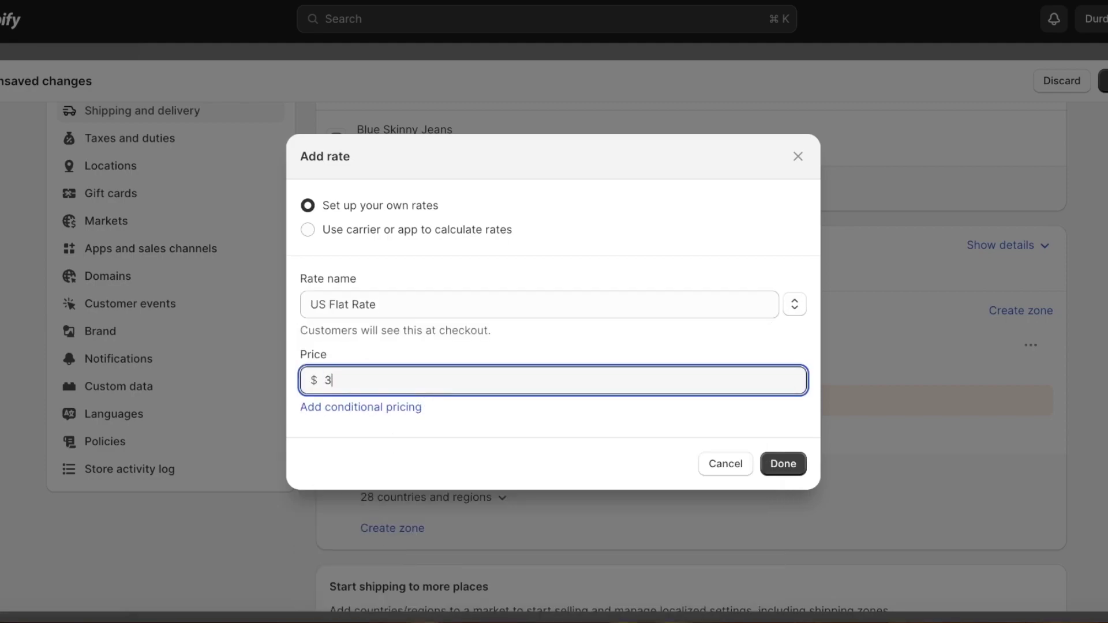
{"action": "key", "text": "BackSpace"}
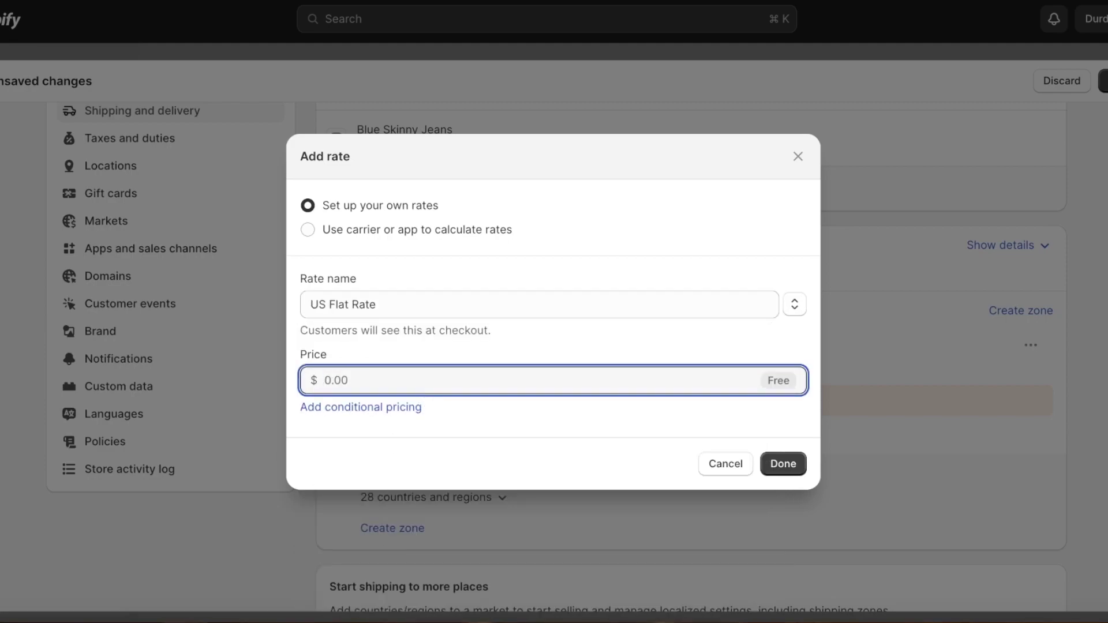
{"action": "type", "text": "5"}
{"action": "left_click", "coordinate": [451, 306]}
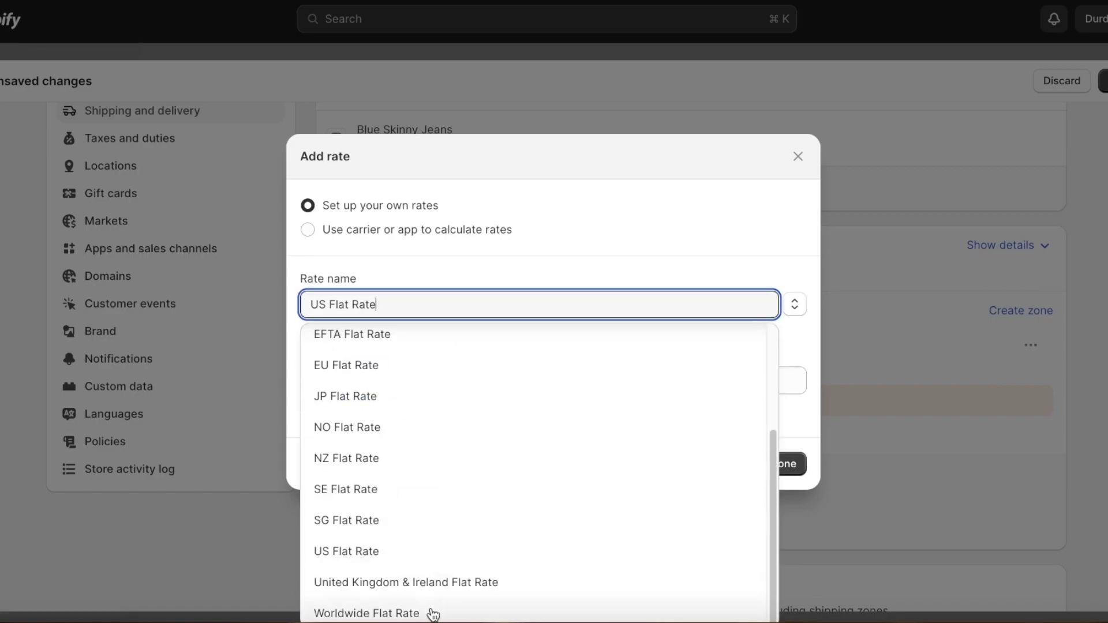
{"action": "scroll", "coordinate": [422, 538], "scroll_direction": "up", "scroll_amount": 3}
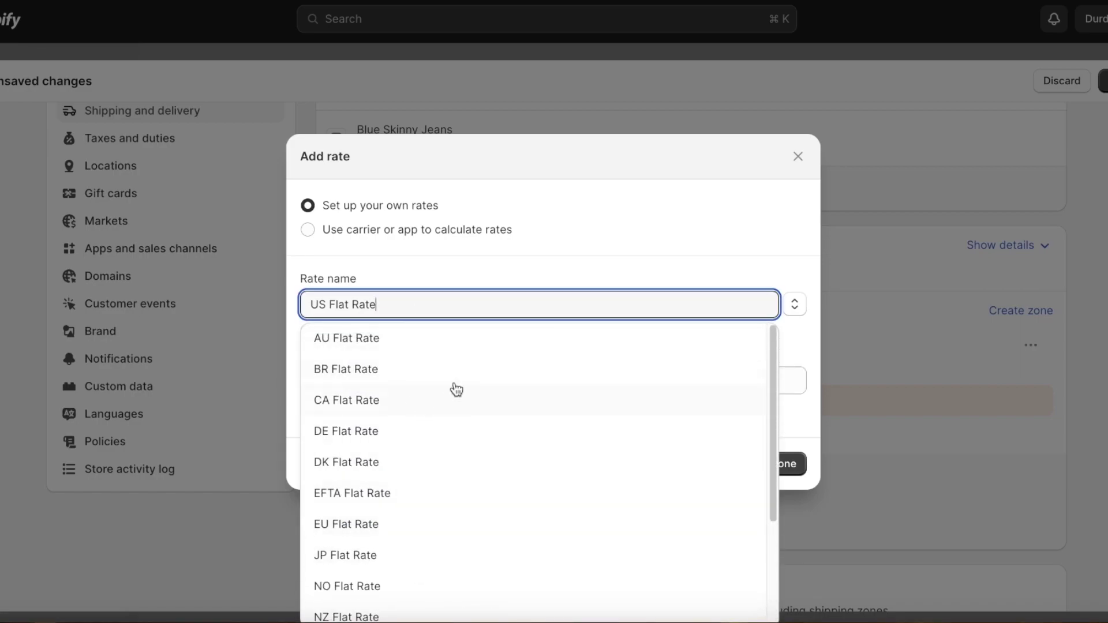
{"action": "left_click", "coordinate": [664, 200]}
Add item-weight conditional pricing with a 20 kg maximum and save the rate.
{"action": "left_click", "coordinate": [394, 408]}
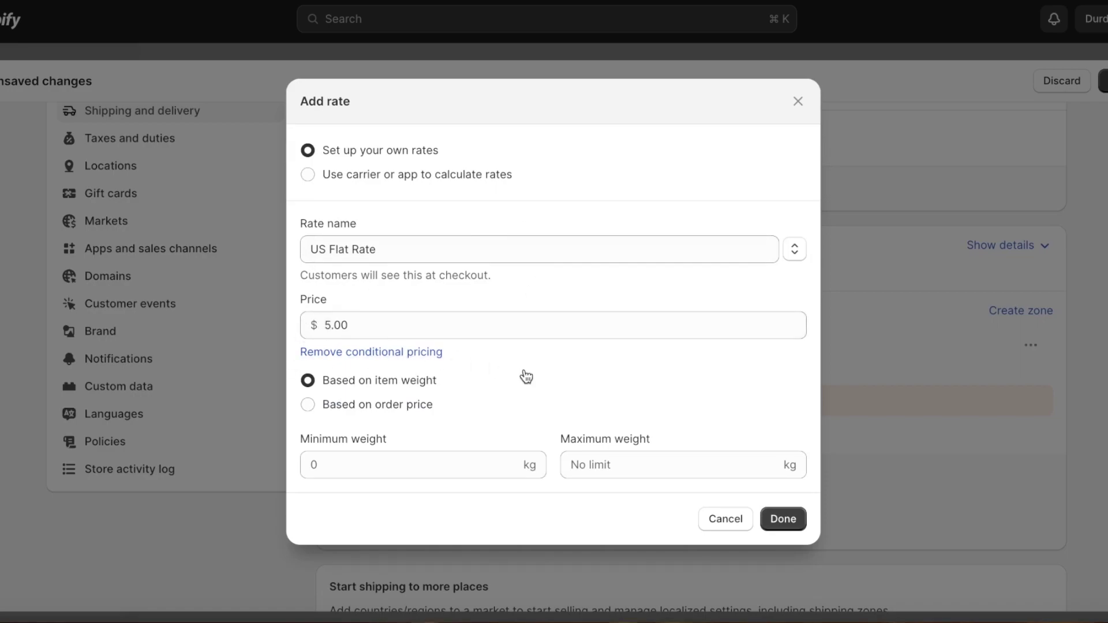
{"action": "left_click", "coordinate": [352, 411]}
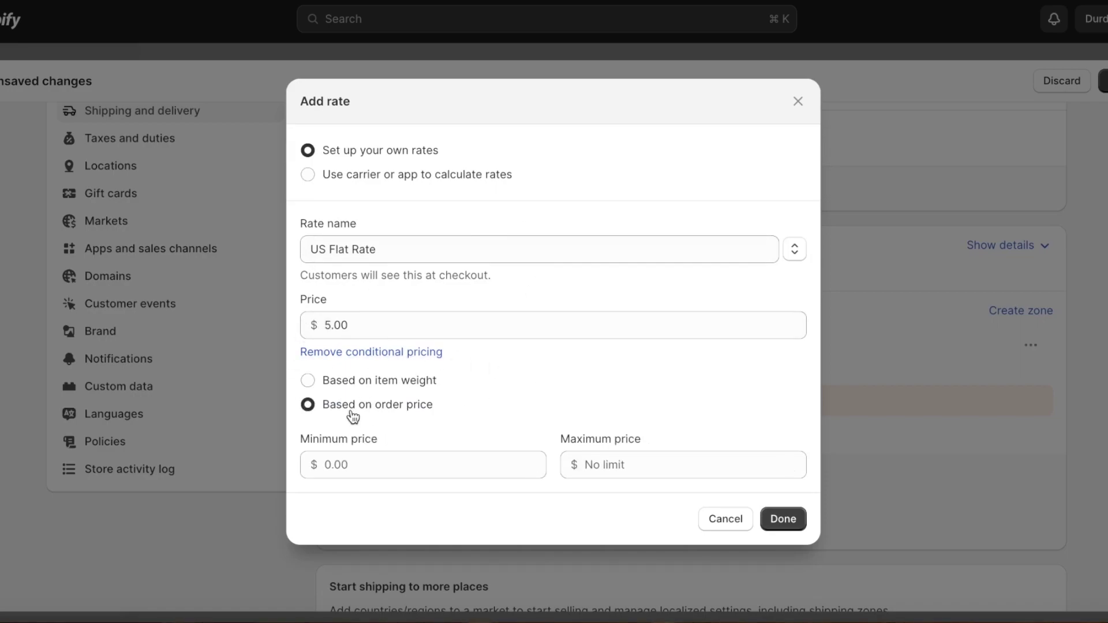
{"action": "left_click", "coordinate": [358, 464]}
{"action": "left_click", "coordinate": [363, 386]}
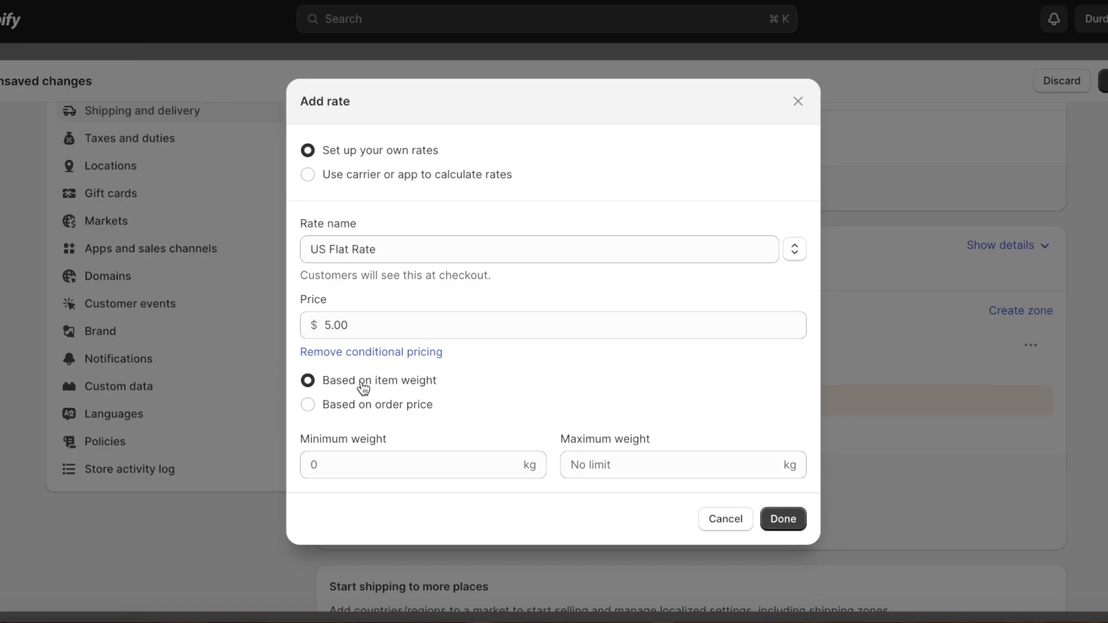
{"action": "left_click", "coordinate": [651, 470]}
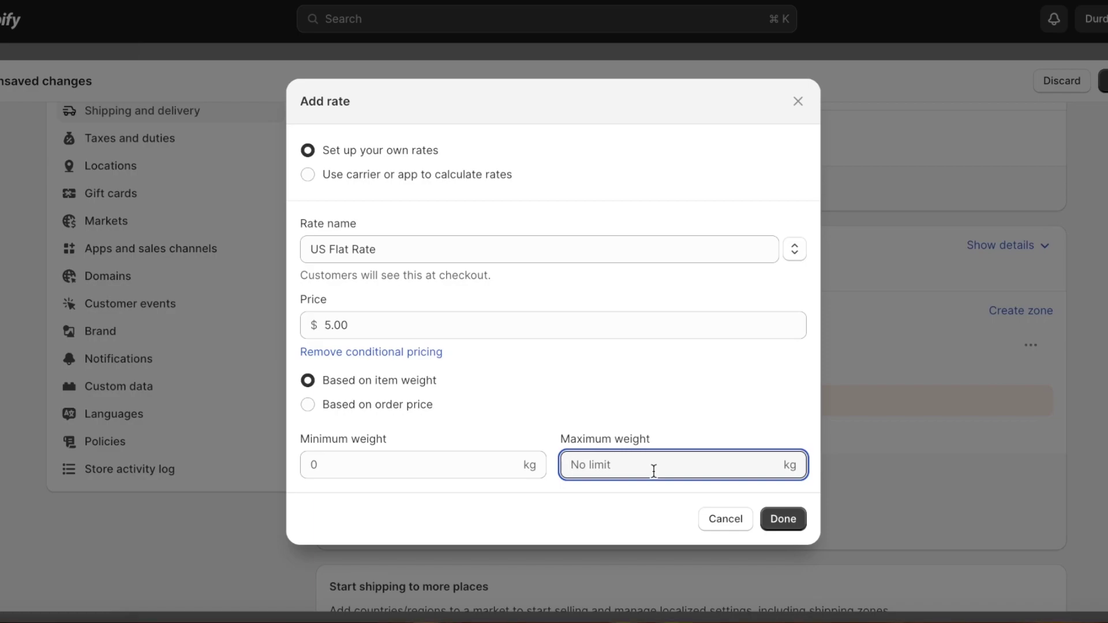
{"action": "type", "text": "20"}
{"action": "left_click", "coordinate": [787, 518]}
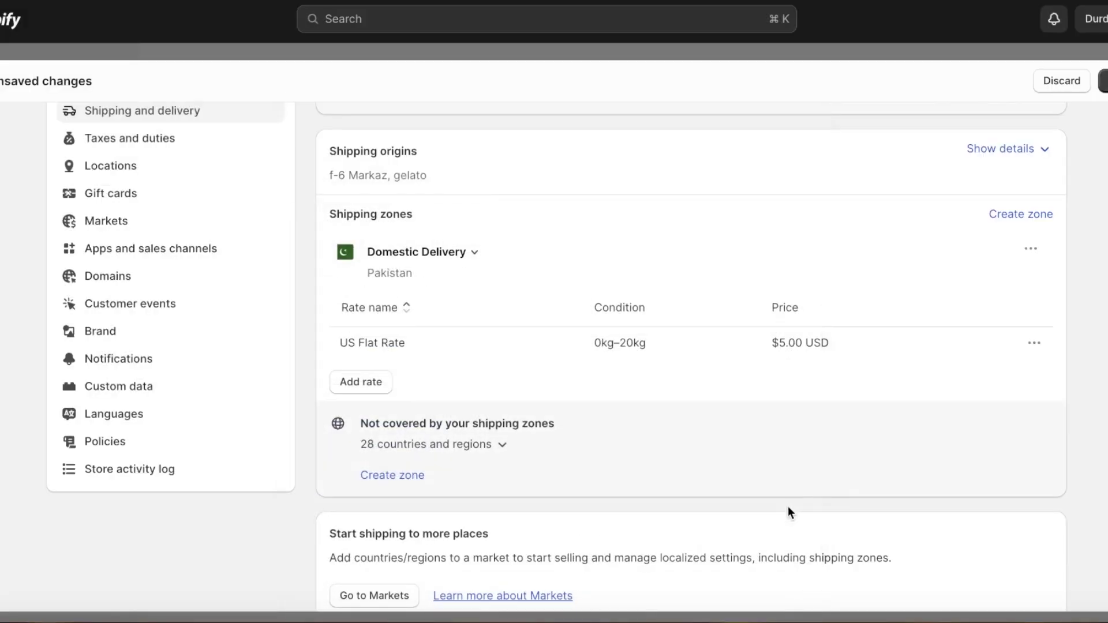
Start a second rate named SG Flat Rate priced at $15.00.
{"action": "left_click", "coordinate": [360, 382]}
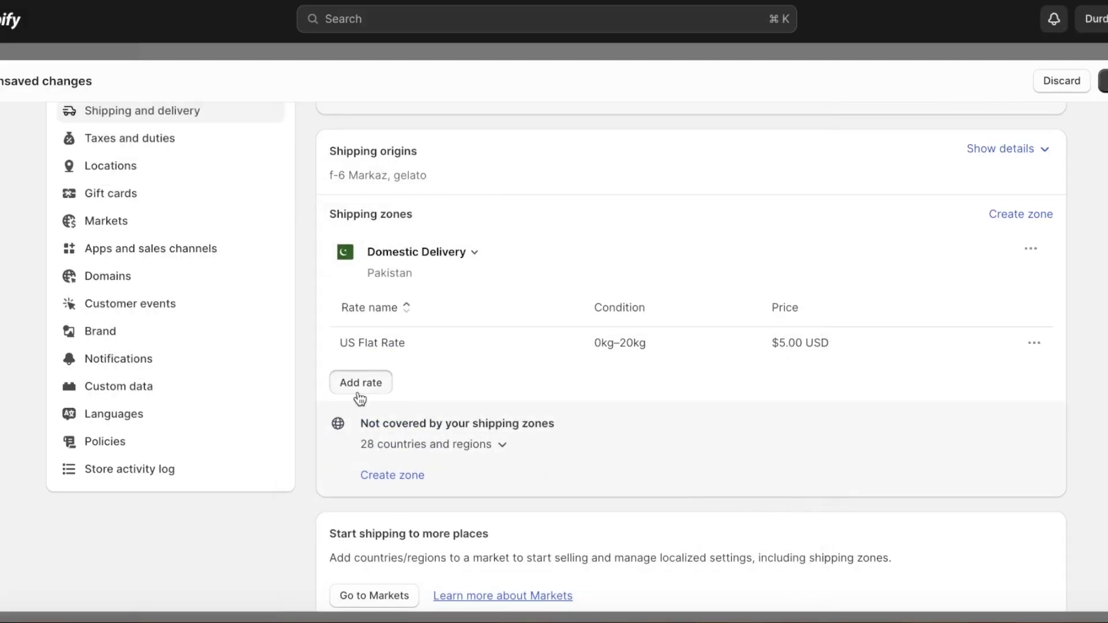
{"action": "left_click", "coordinate": [342, 312]}
{"action": "scroll", "coordinate": [417, 465], "scroll_direction": "down", "scroll_amount": 5}
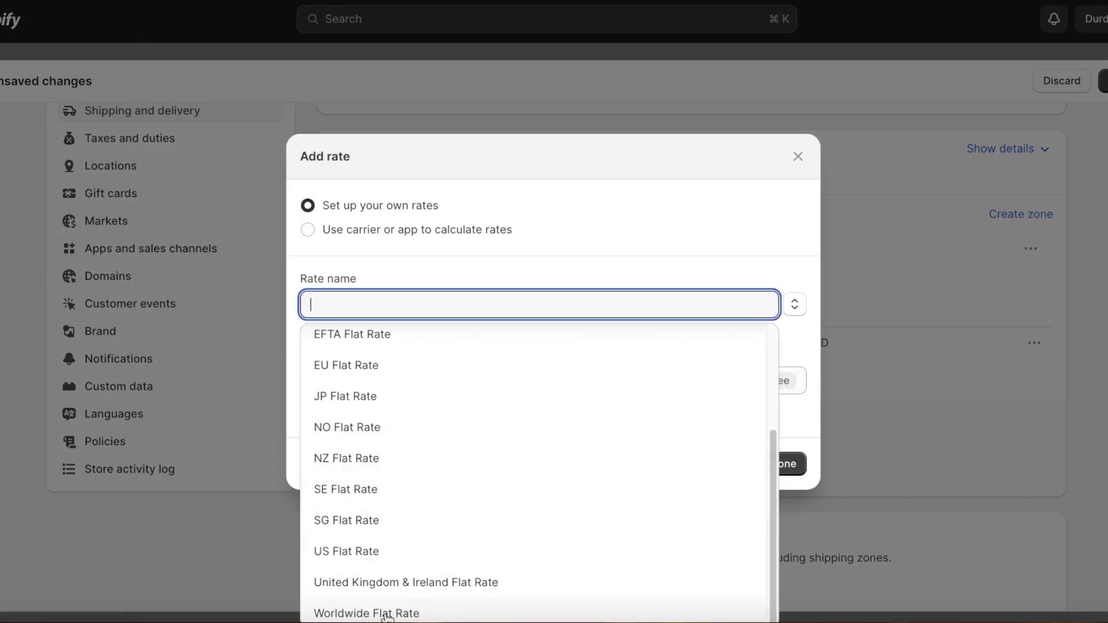
{"action": "scroll", "coordinate": [379, 482], "scroll_direction": "up", "scroll_amount": 1}
{"action": "scroll", "coordinate": [380, 495], "scroll_direction": "down", "scroll_amount": 1}
{"action": "left_click", "coordinate": [369, 521]}
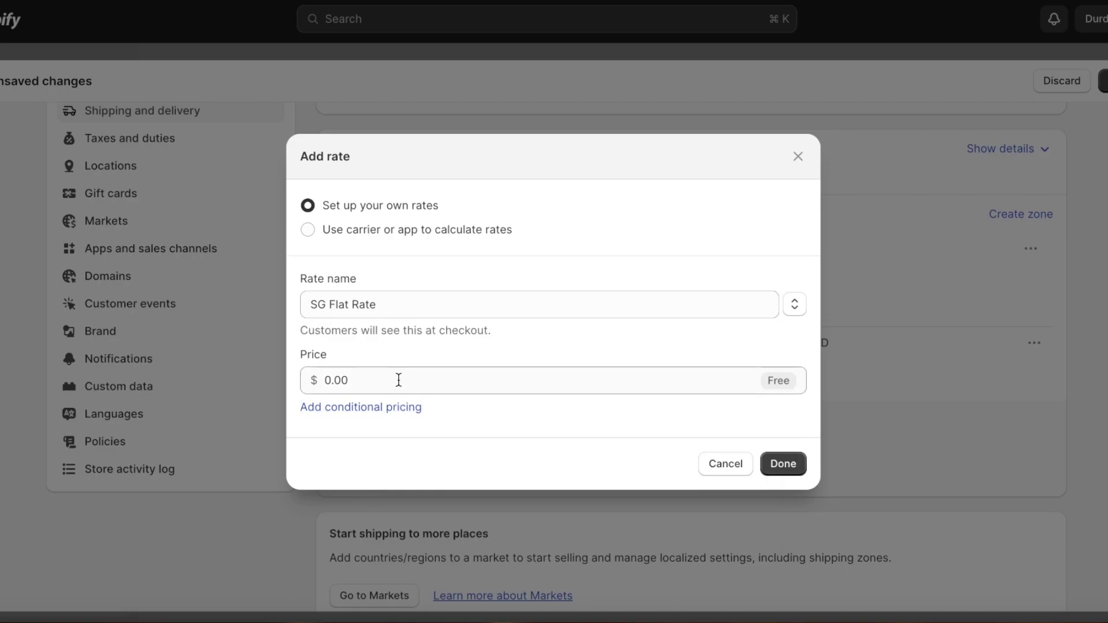
{"action": "left_click", "coordinate": [401, 380]}
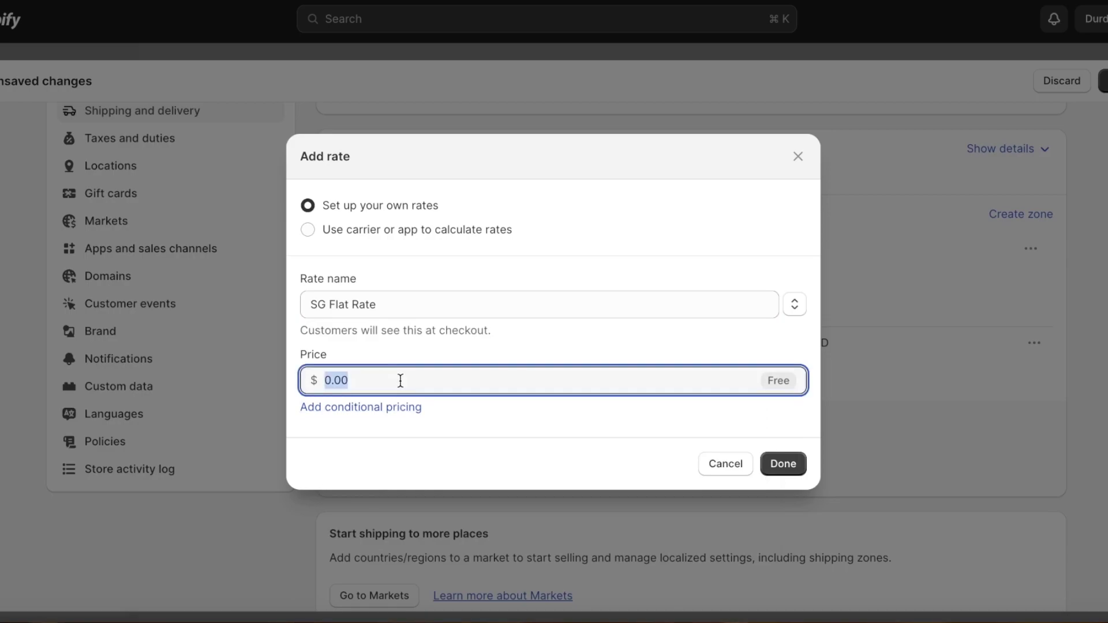
{"action": "type", "text": "14"}
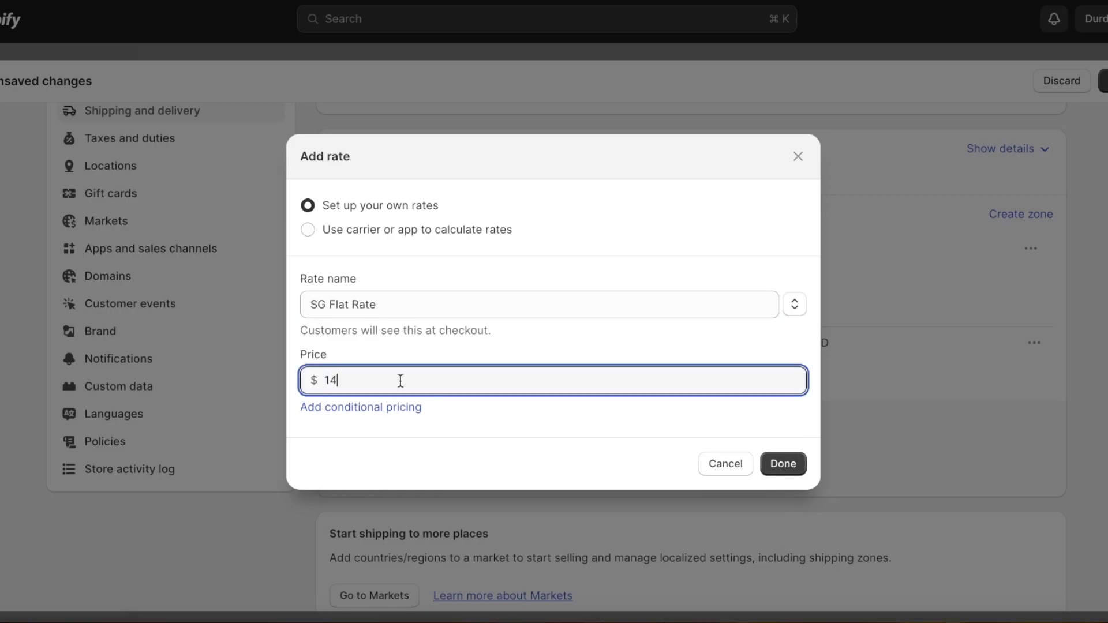
{"action": "key", "text": "BackSpace"}
{"action": "type", "text": "5"}
Add weight conditional pricing with a 20 kg minimum and save the rate.
{"action": "left_click", "coordinate": [407, 408]}
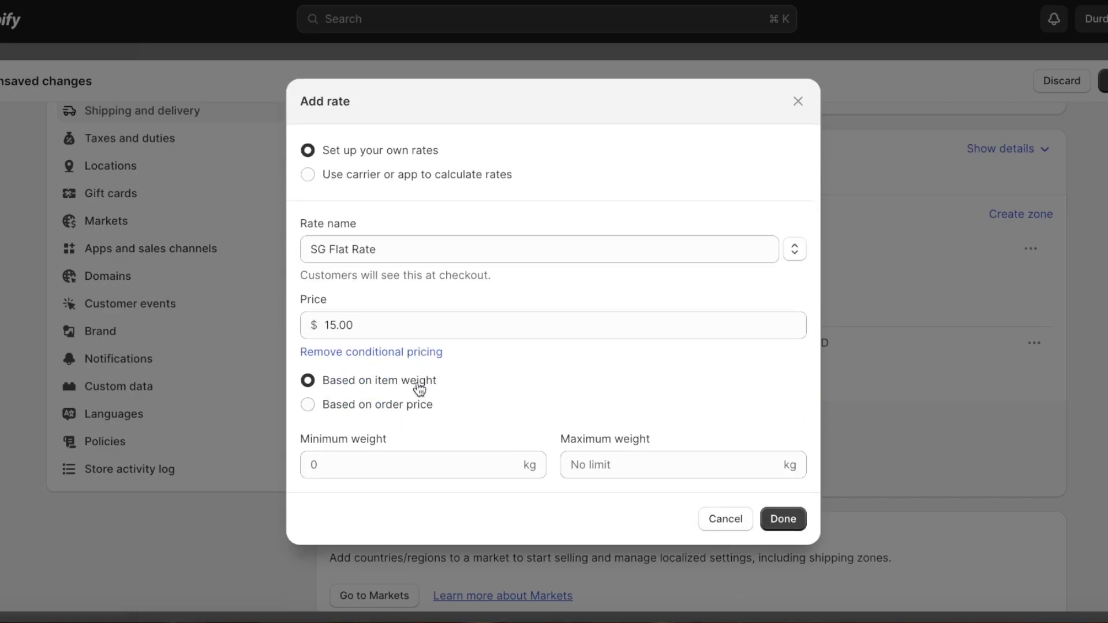
{"action": "left_click", "coordinate": [767, 468]}
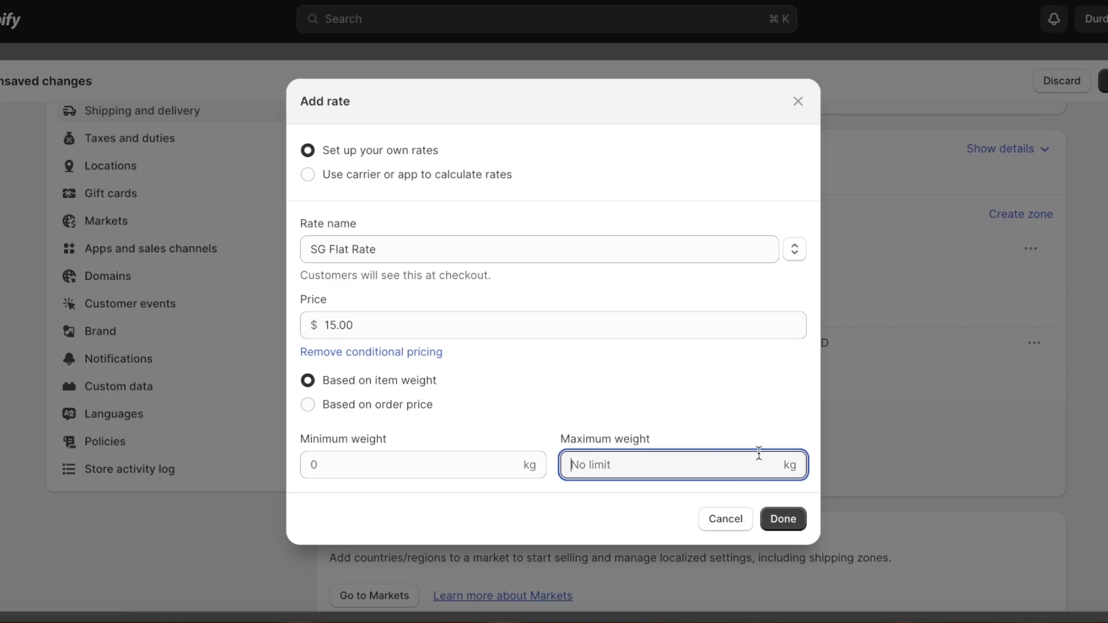
{"action": "type", "text": "2"}
{"action": "key", "text": "BackSpace"}
{"action": "left_click", "coordinate": [376, 480]}
{"action": "left_click", "coordinate": [379, 462]}
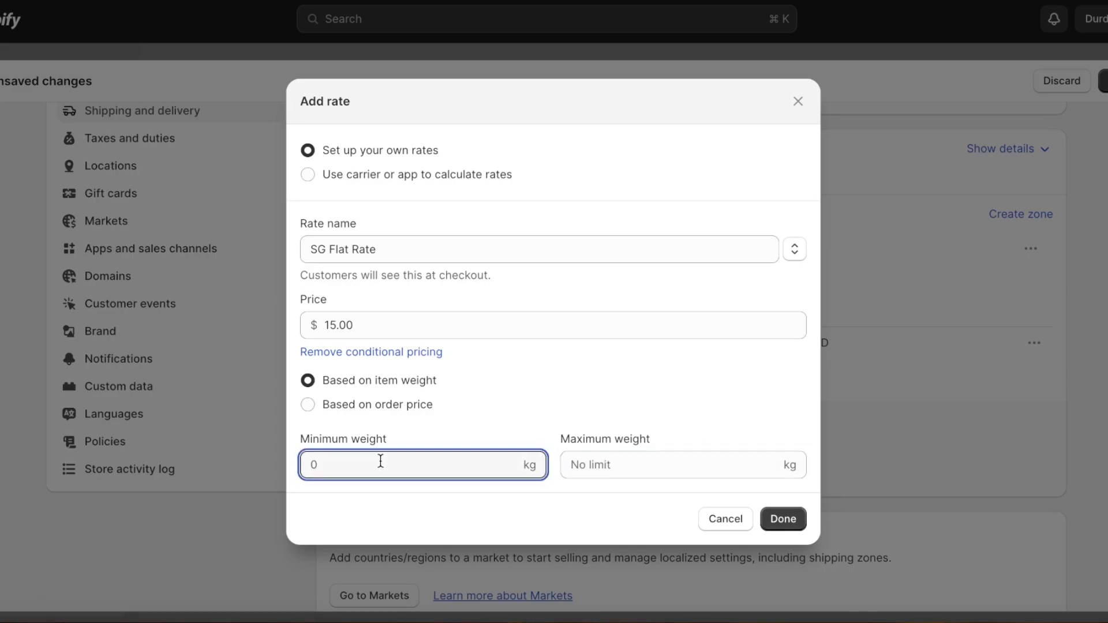
{"action": "type", "text": "20"}
{"action": "left_click", "coordinate": [711, 467]}
{"action": "left_click", "coordinate": [783, 519]}
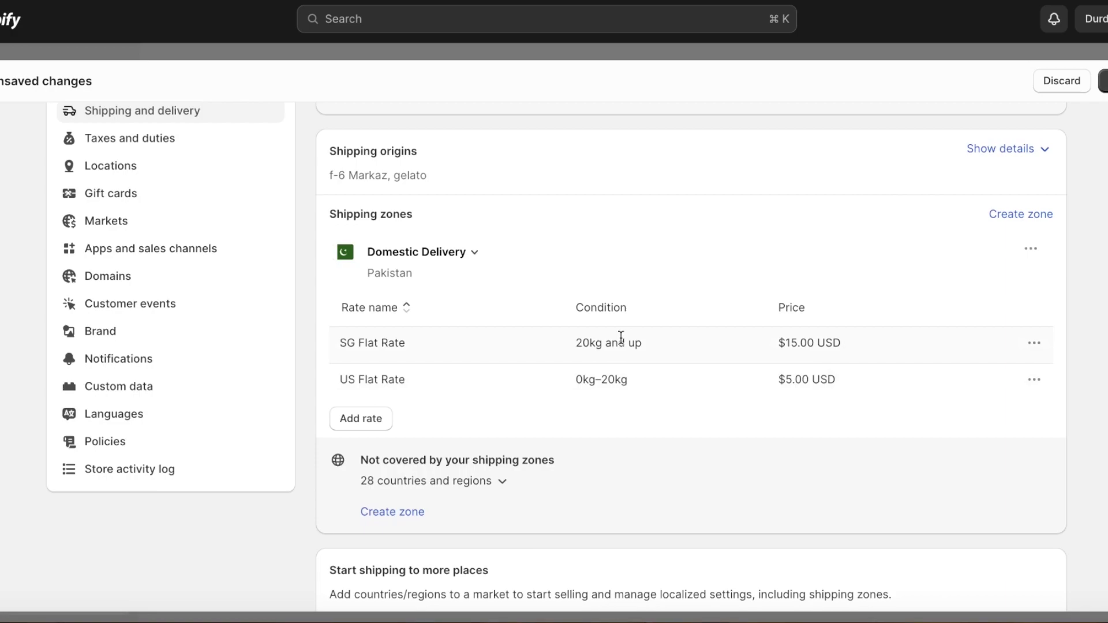
Scroll the Shipping and delivery page to reach the Create zone button.
{"action": "scroll", "coordinate": [583, 318], "scroll_direction": "up", "scroll_amount": 2}
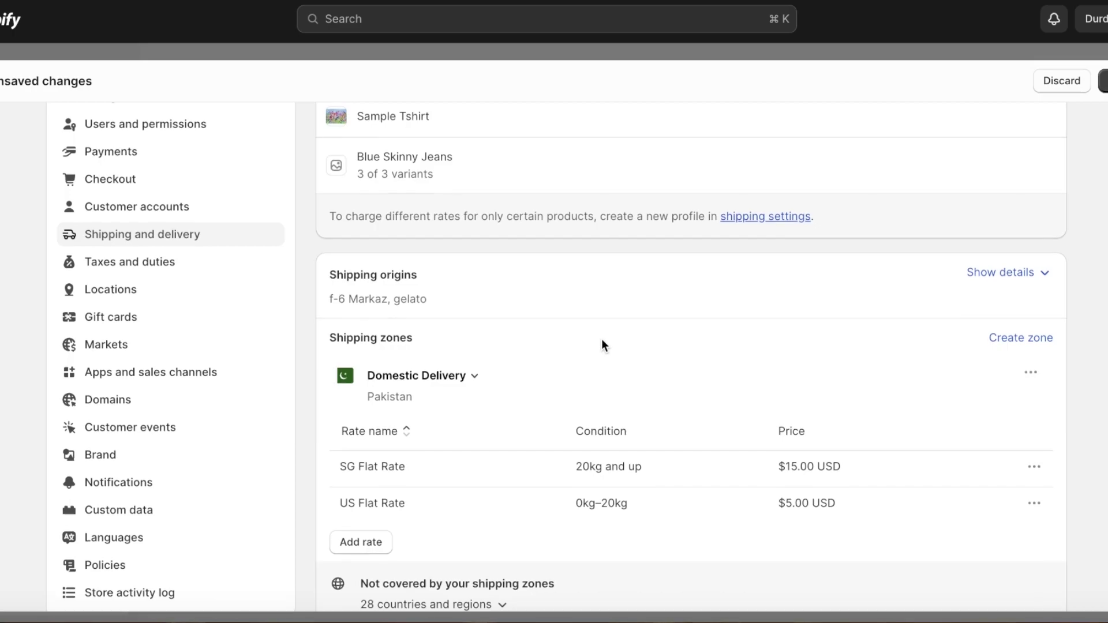
{"action": "scroll", "coordinate": [601, 338], "scroll_direction": "down", "scroll_amount": 3}
Start a new zone and tick Canada and the United States in the country list.
{"action": "left_click", "coordinate": [392, 486]}
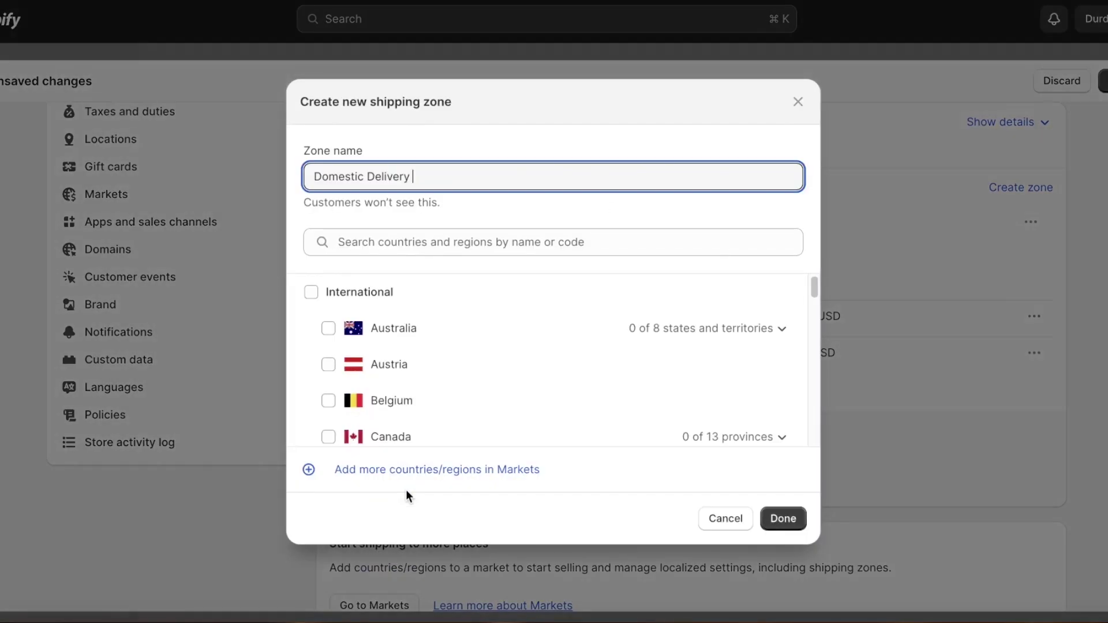
{"action": "scroll", "coordinate": [376, 334], "scroll_direction": "down", "scroll_amount": 3}
{"action": "scroll", "coordinate": [378, 375], "scroll_direction": "down", "scroll_amount": 5}
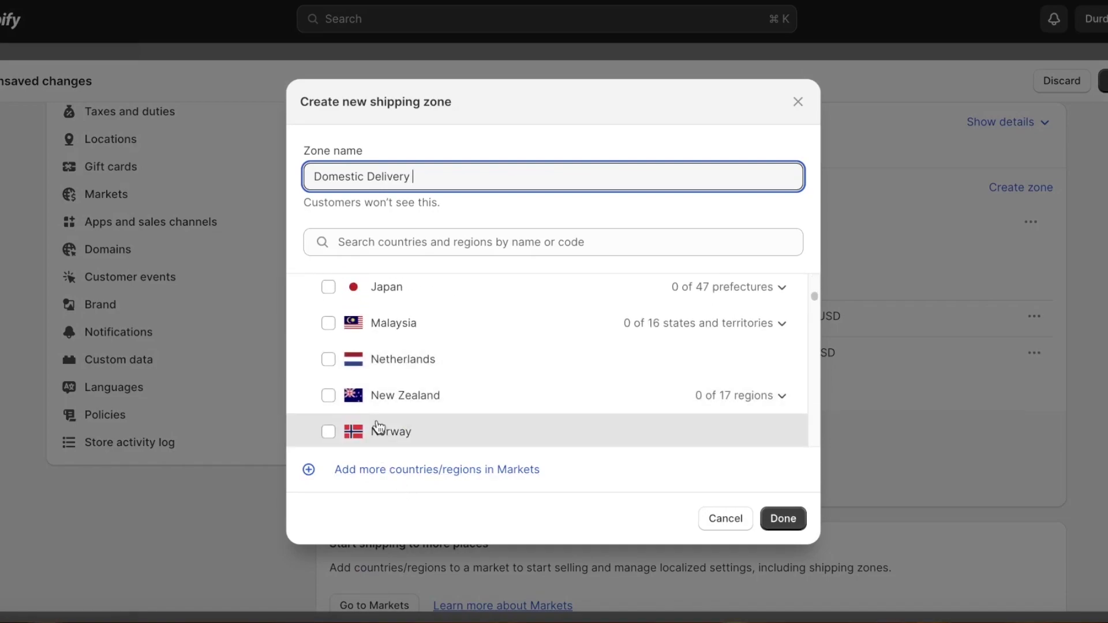
{"action": "scroll", "coordinate": [461, 321], "scroll_direction": "down", "scroll_amount": 5}
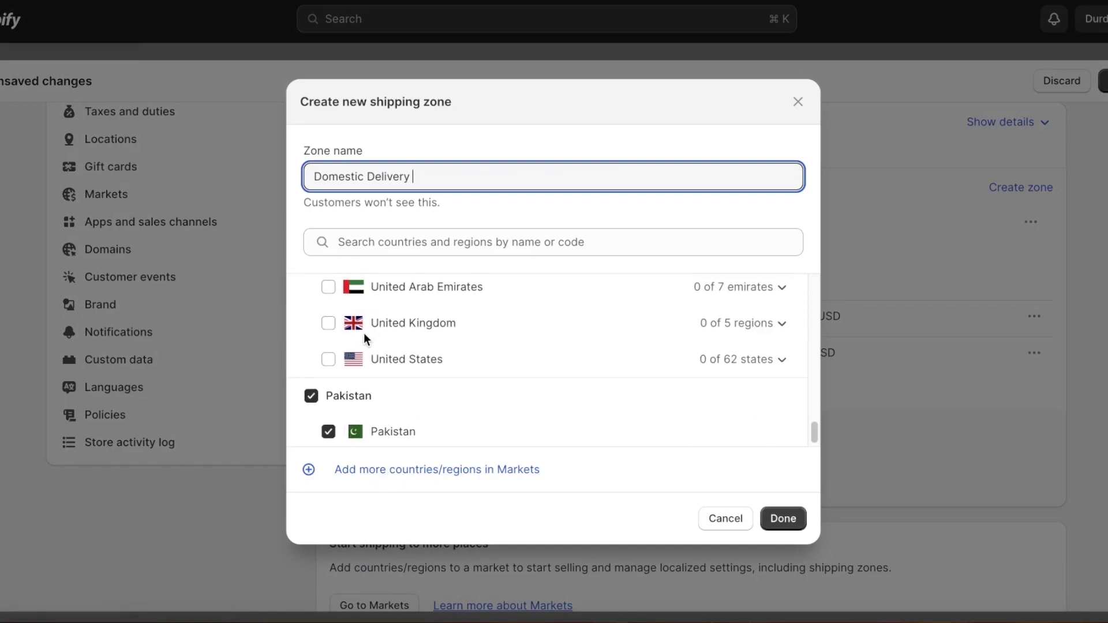
{"action": "scroll", "coordinate": [358, 341], "scroll_direction": "up", "scroll_amount": 10}
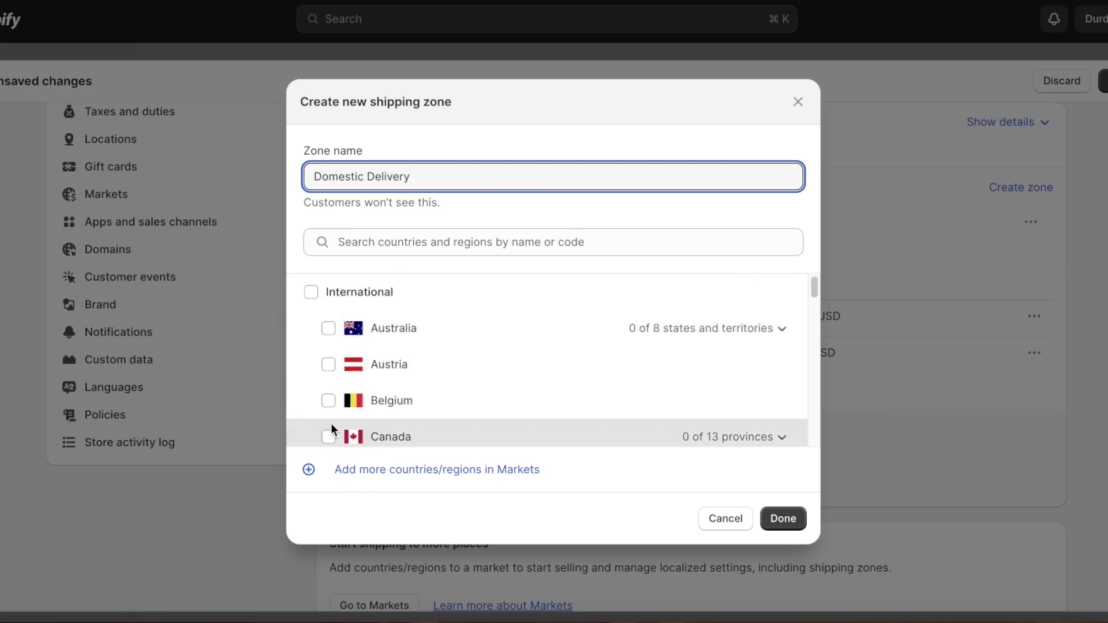
{"action": "left_click", "coordinate": [328, 437]}
{"action": "scroll", "coordinate": [324, 358], "scroll_direction": "down", "scroll_amount": 10}
{"action": "left_click", "coordinate": [328, 356]}
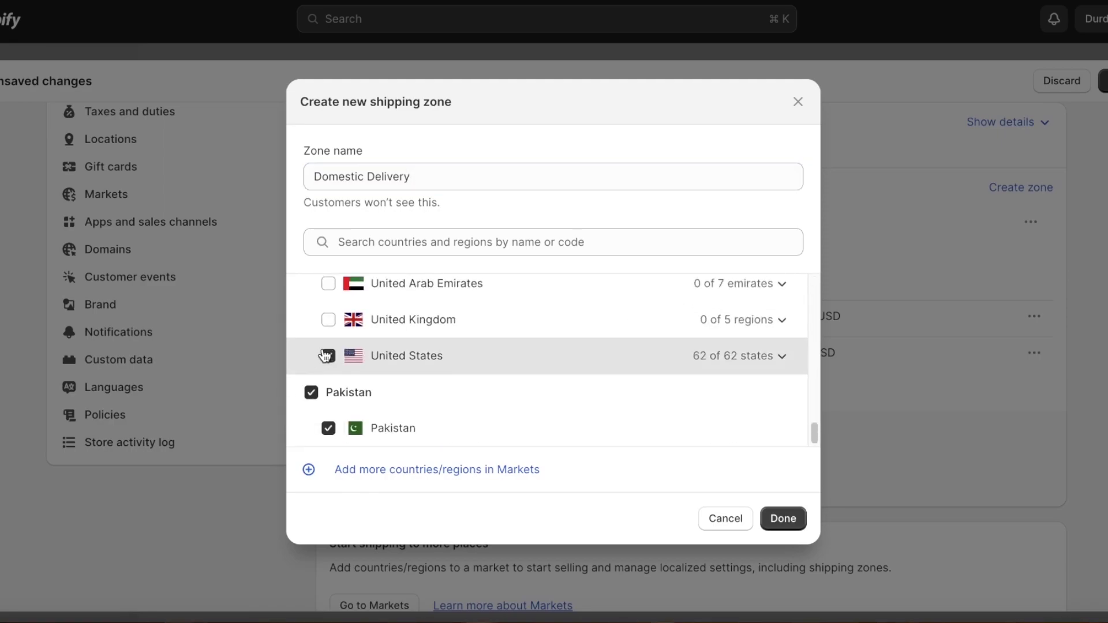
{"action": "scroll", "coordinate": [532, 390], "scroll_direction": "up", "scroll_amount": 7}
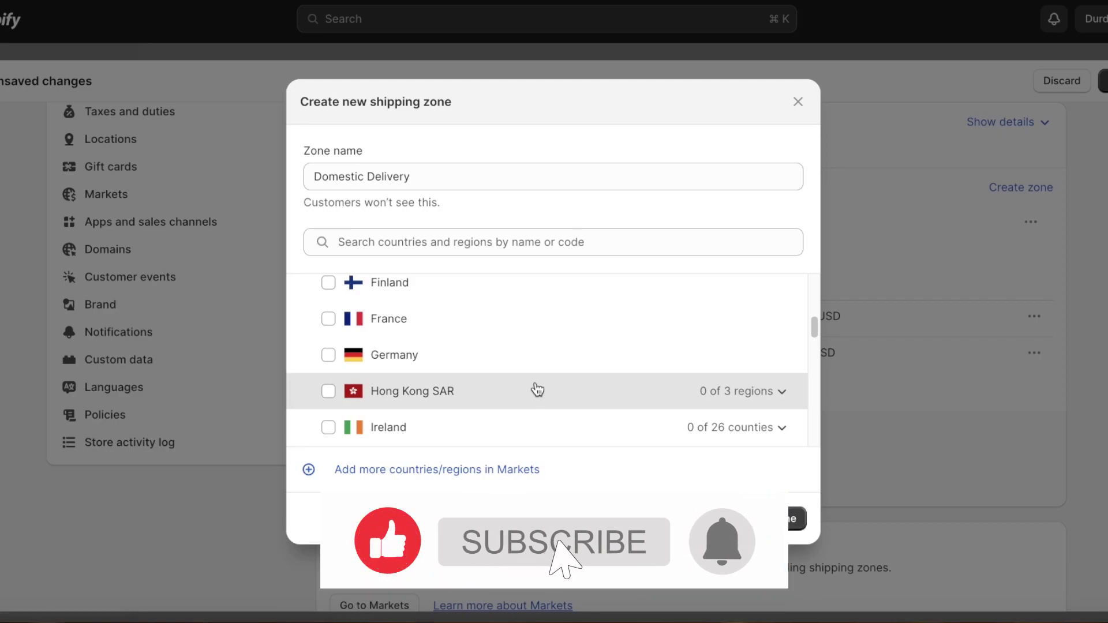
{"action": "scroll", "coordinate": [362, 356], "scroll_direction": "up", "scroll_amount": 4}
{"action": "scroll", "coordinate": [317, 316], "scroll_direction": "down", "scroll_amount": 3}
{"action": "scroll", "coordinate": [346, 335], "scroll_direction": "down", "scroll_amount": 5}
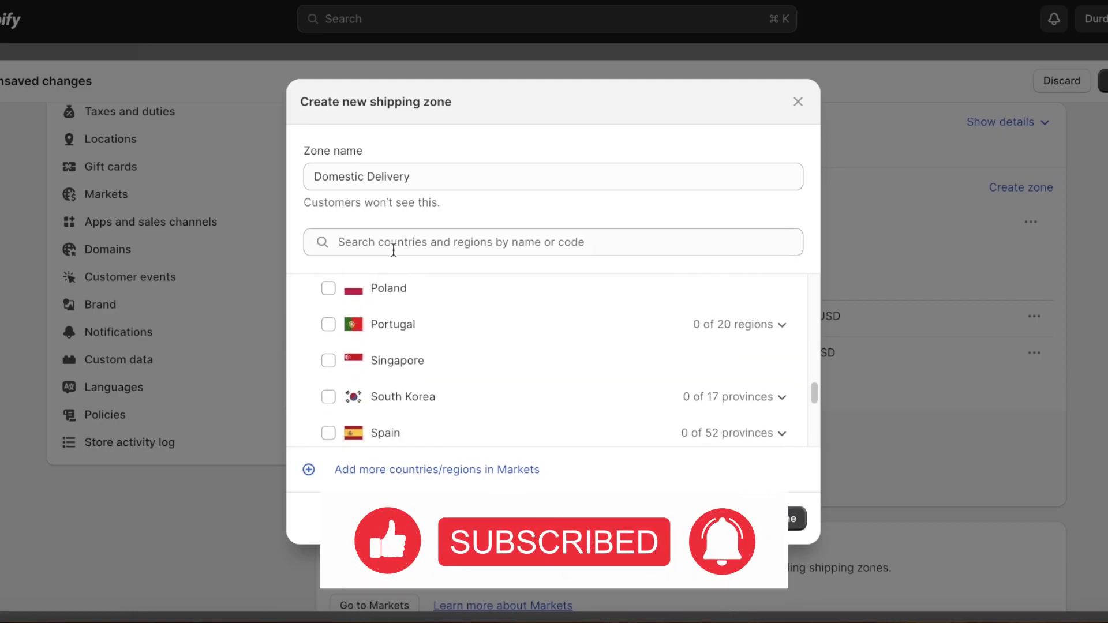
{"action": "left_click", "coordinate": [391, 245]}
{"action": "type", "text": "mex"}
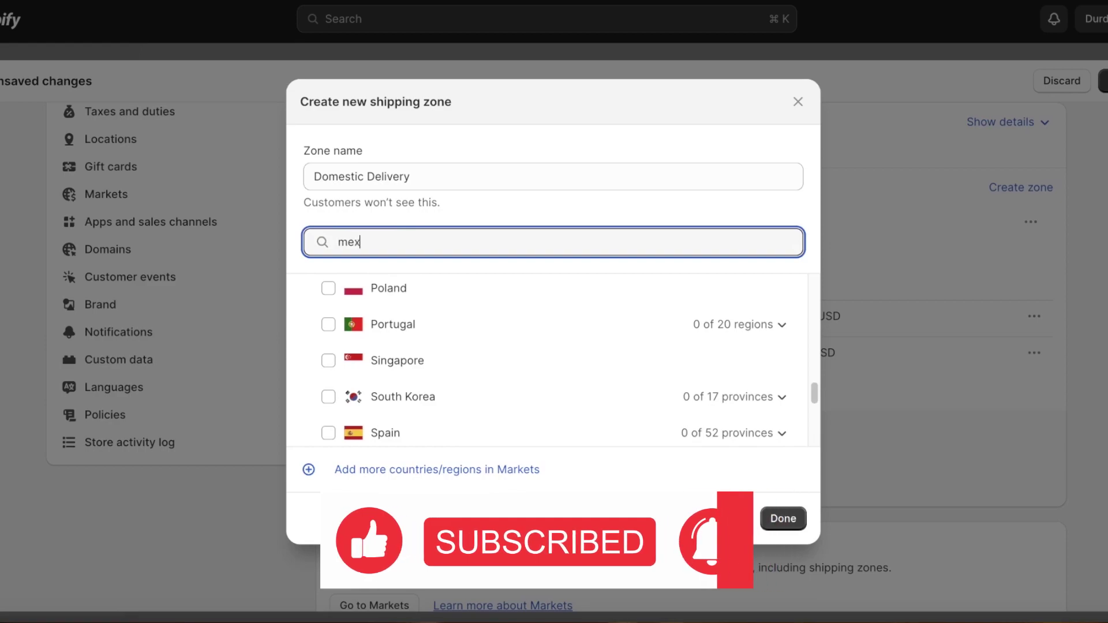
{"action": "key", "text": "BackSpace"}
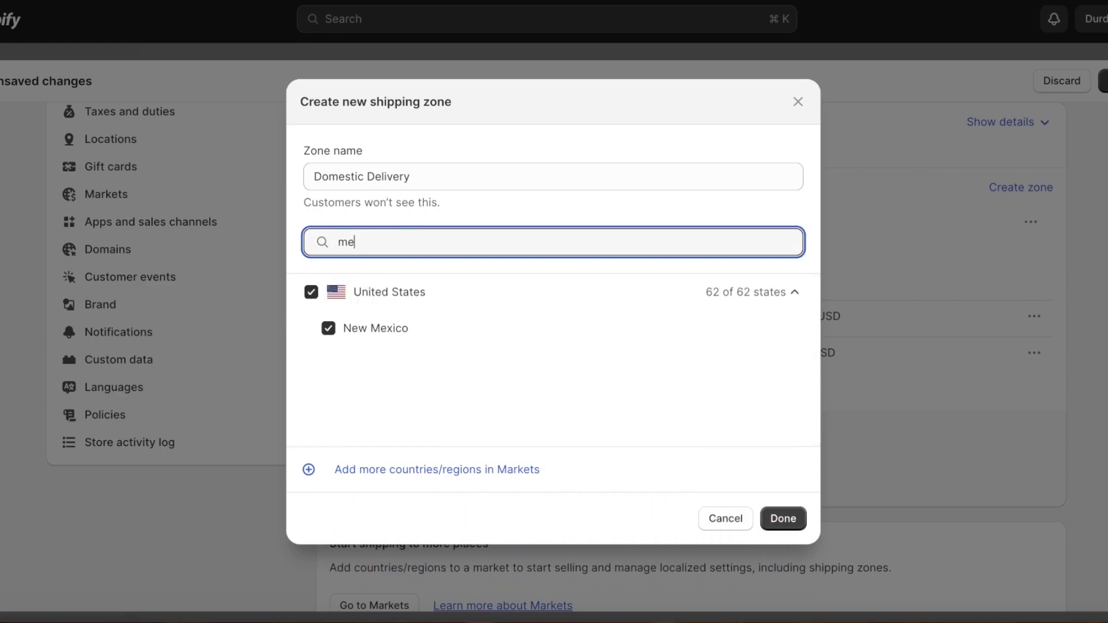
{"action": "key", "text": "BackSpace"}
{"action": "key", "text": "BackSpace"}
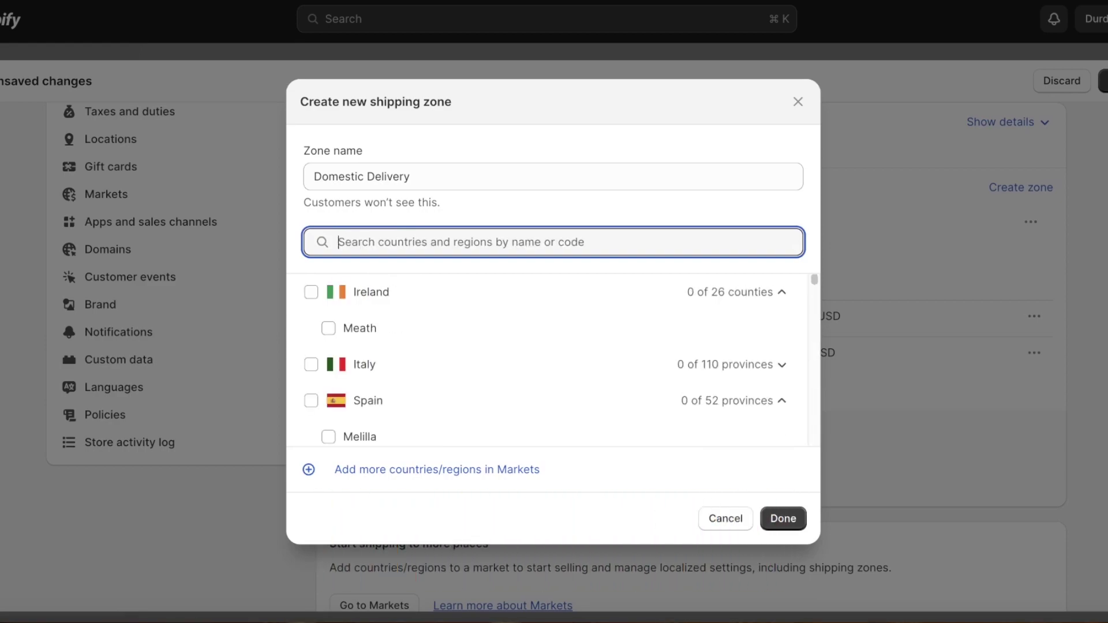
Rename the zone to 'US & Canada' and finish creating it.
{"action": "triple_click", "coordinate": [402, 177]}
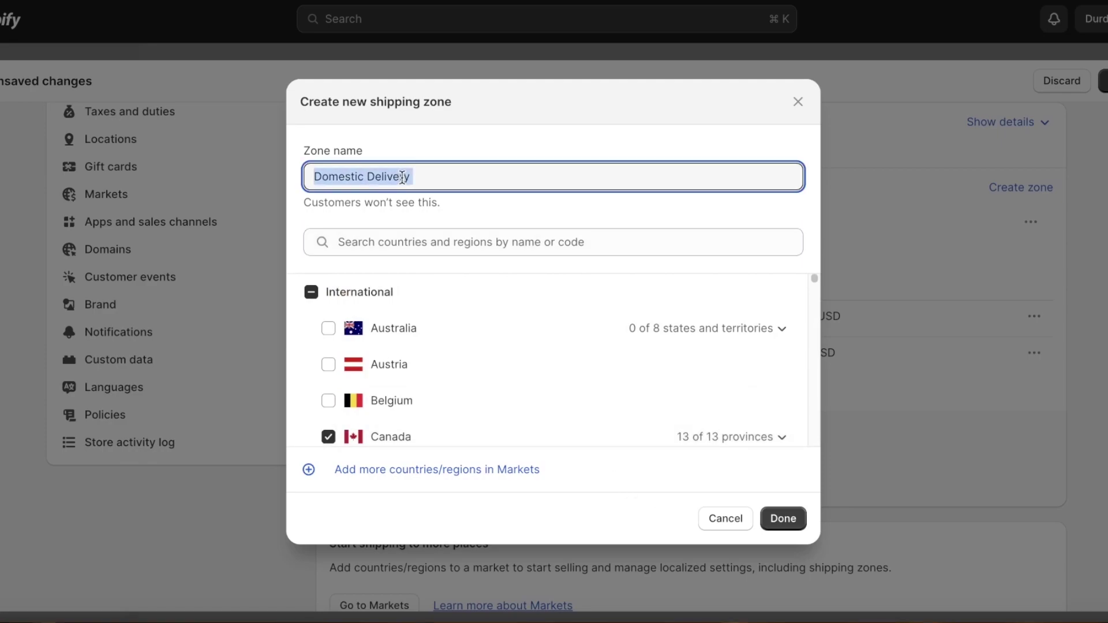
{"action": "key", "text": "BackSpace"}
{"action": "type", "text": "US"}
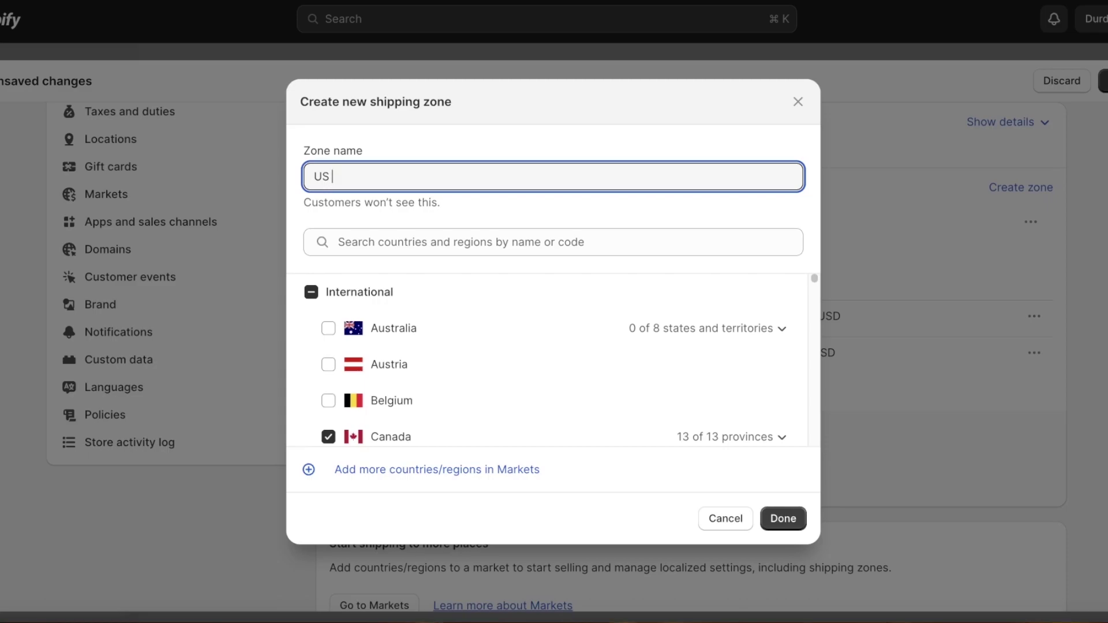
{"action": "type", "text": " & Canafa"}
{"action": "key", "text": "BackSpace"}
{"action": "key", "text": "BackSpace"}
{"action": "type", "text": "da"}
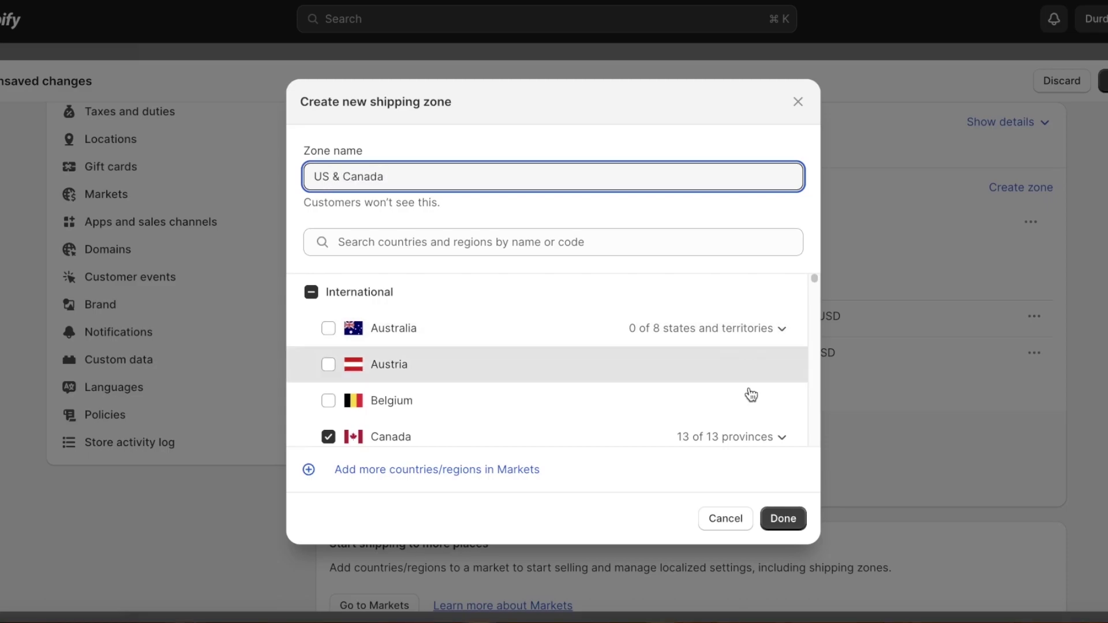
{"action": "left_click", "coordinate": [783, 518]}
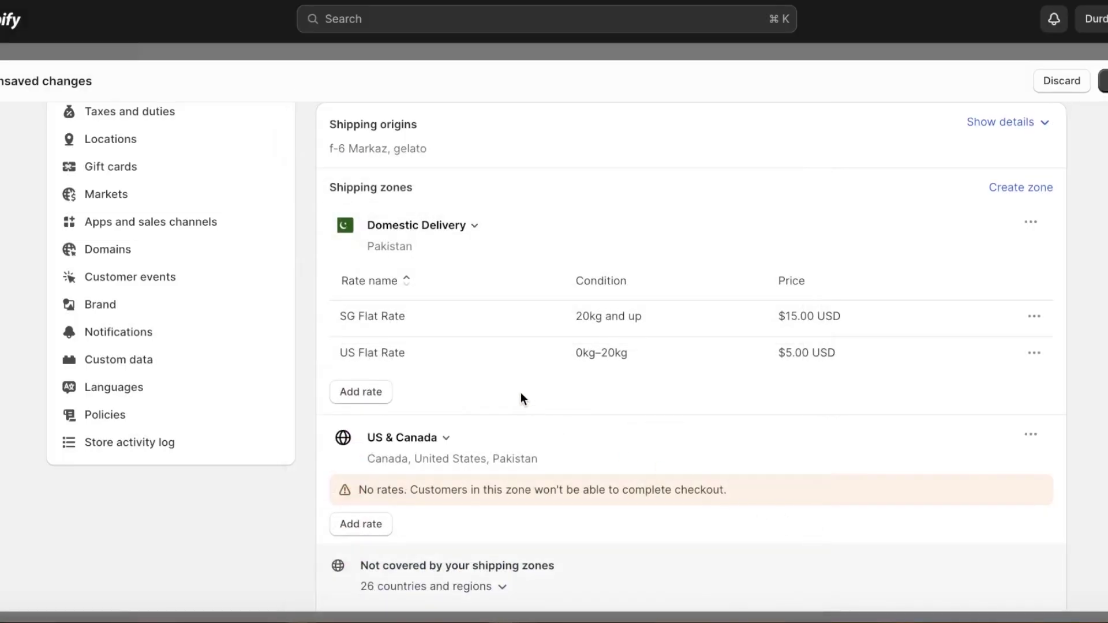
Add an unconditional US Flat Rate of $50.00 to the US & Canada zone.
{"action": "scroll", "coordinate": [404, 410], "scroll_direction": "down", "scroll_amount": 2}
{"action": "left_click", "coordinate": [346, 409]}
{"action": "left_click", "coordinate": [442, 231]}
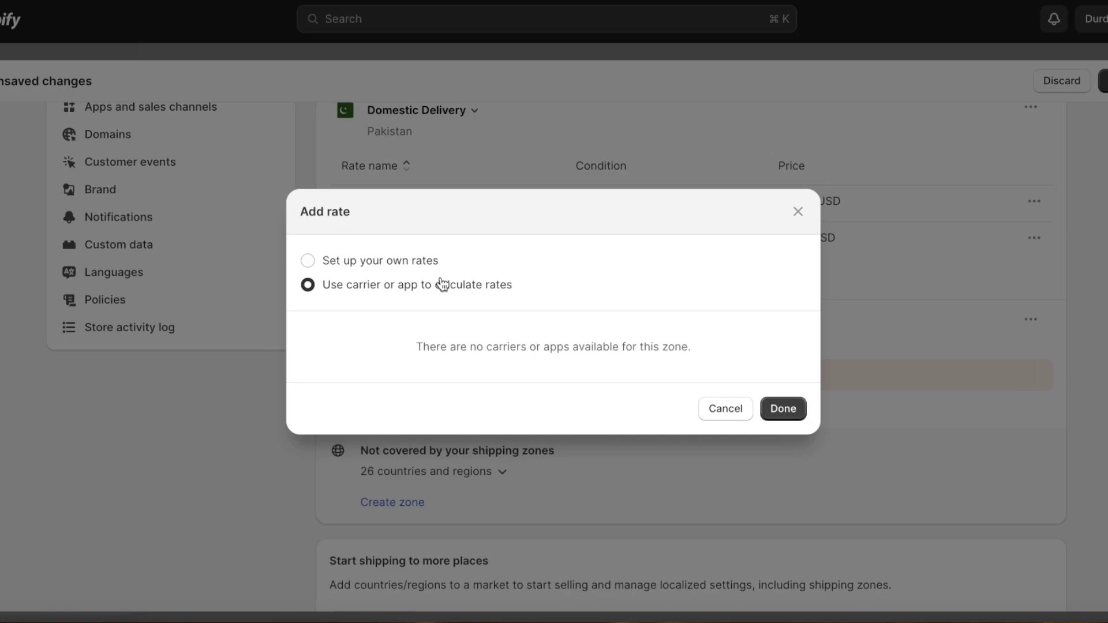
{"action": "left_click", "coordinate": [410, 261]}
{"action": "left_click", "coordinate": [396, 304]}
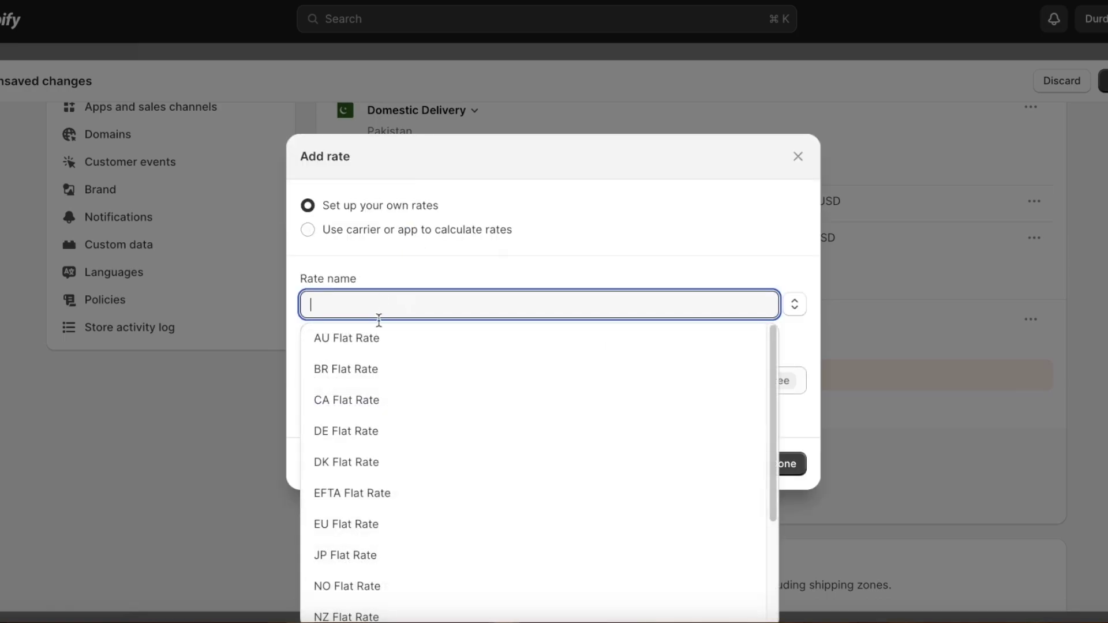
{"action": "scroll", "coordinate": [395, 563], "scroll_direction": "down", "scroll_amount": 2}
{"action": "scroll", "coordinate": [387, 594], "scroll_direction": "down", "scroll_amount": 2}
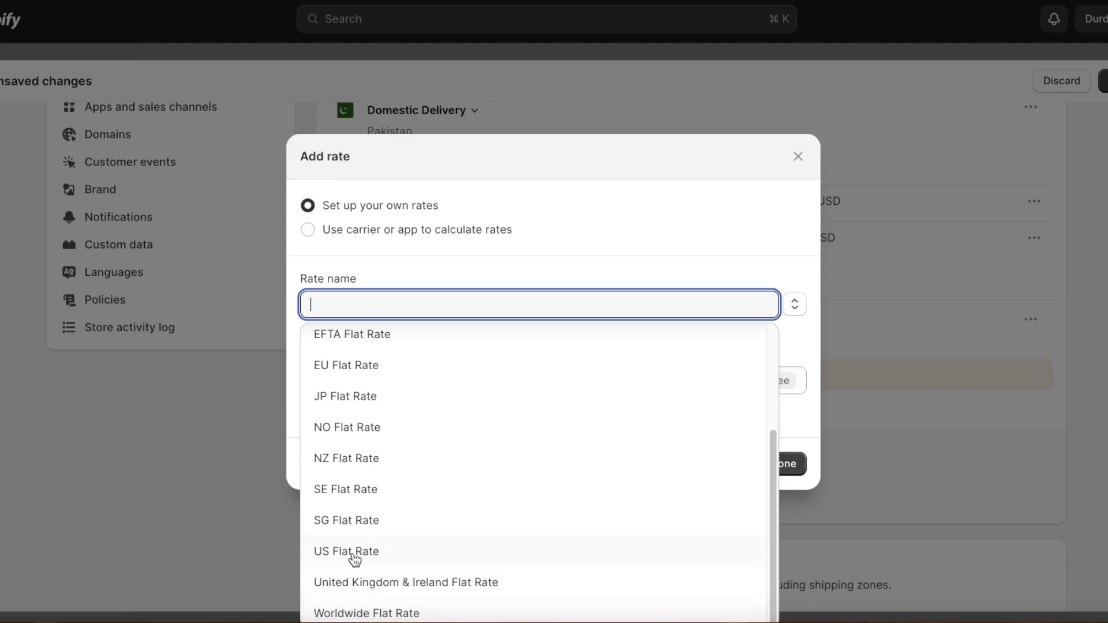
{"action": "left_click", "coordinate": [354, 555]}
{"action": "left_click", "coordinate": [447, 379]}
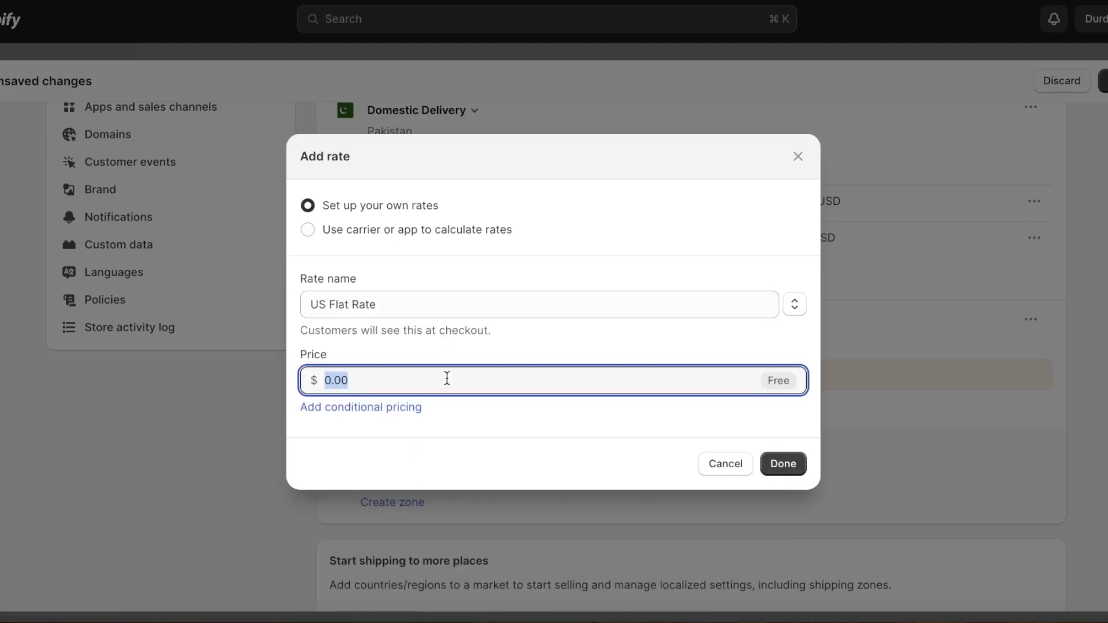
{"action": "type", "text": "50"}
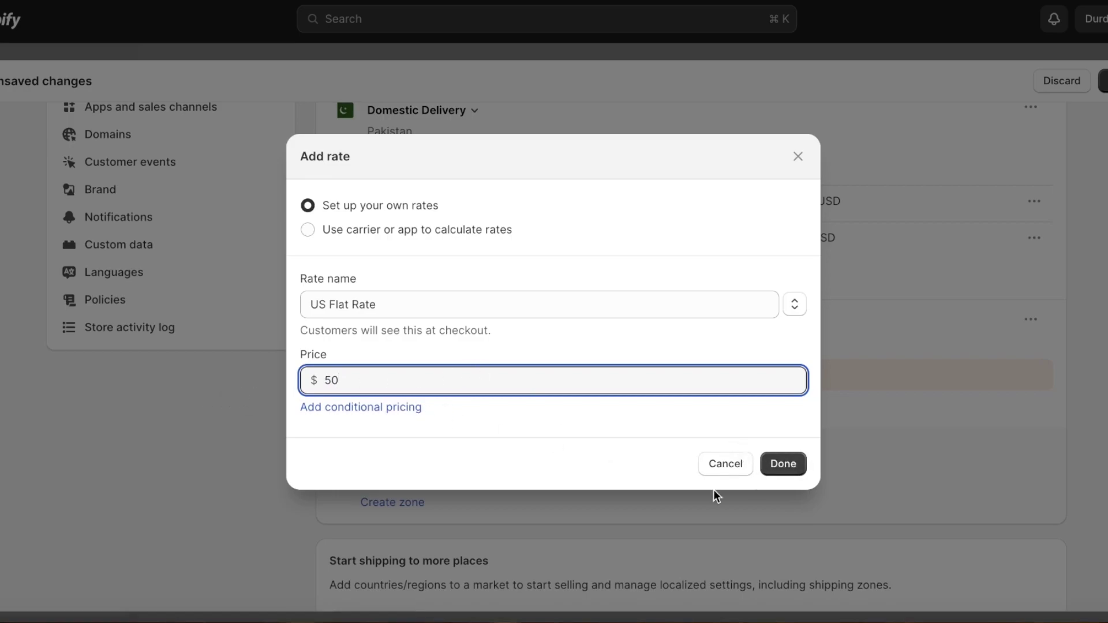
{"action": "left_click", "coordinate": [805, 472]}
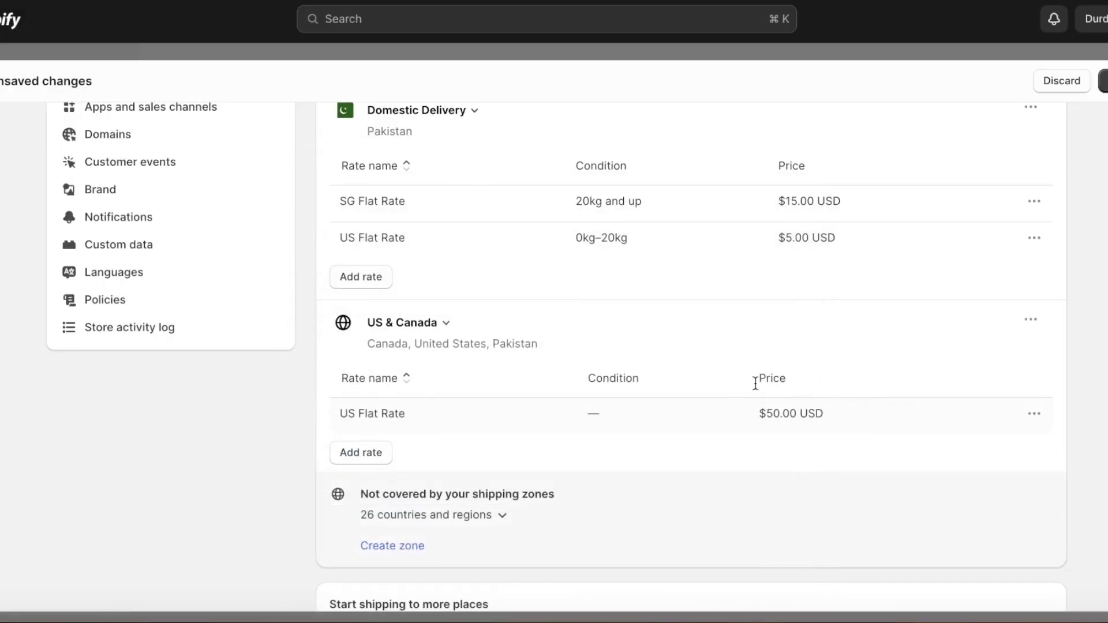
{"action": "scroll", "coordinate": [748, 384], "scroll_direction": "down", "scroll_amount": 3}
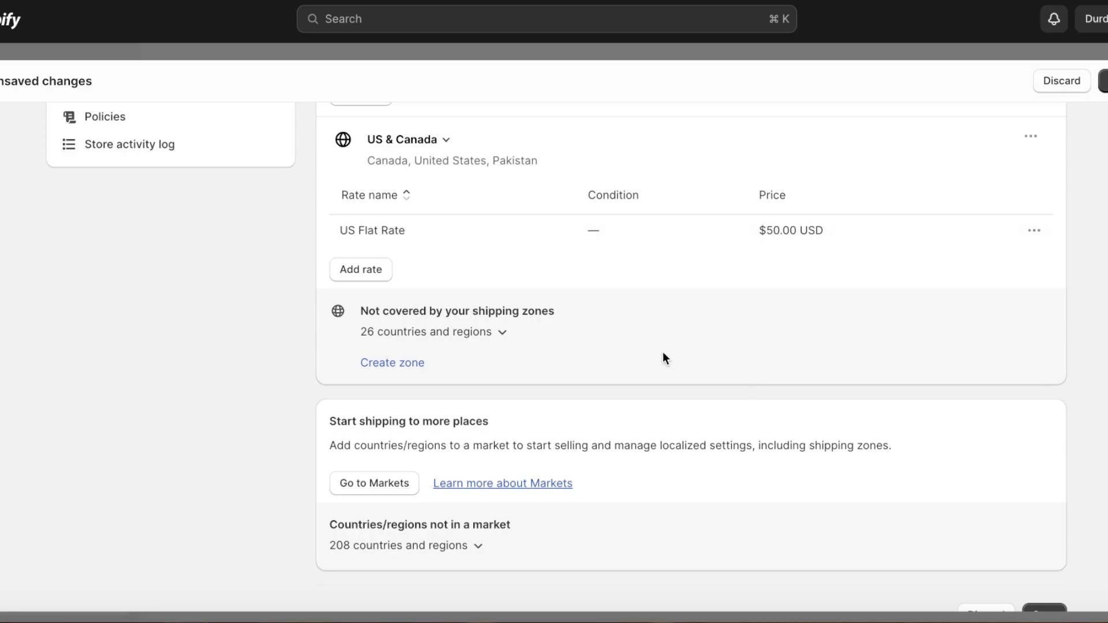
{"action": "scroll", "coordinate": [376, 291], "scroll_direction": "up", "scroll_amount": 3}
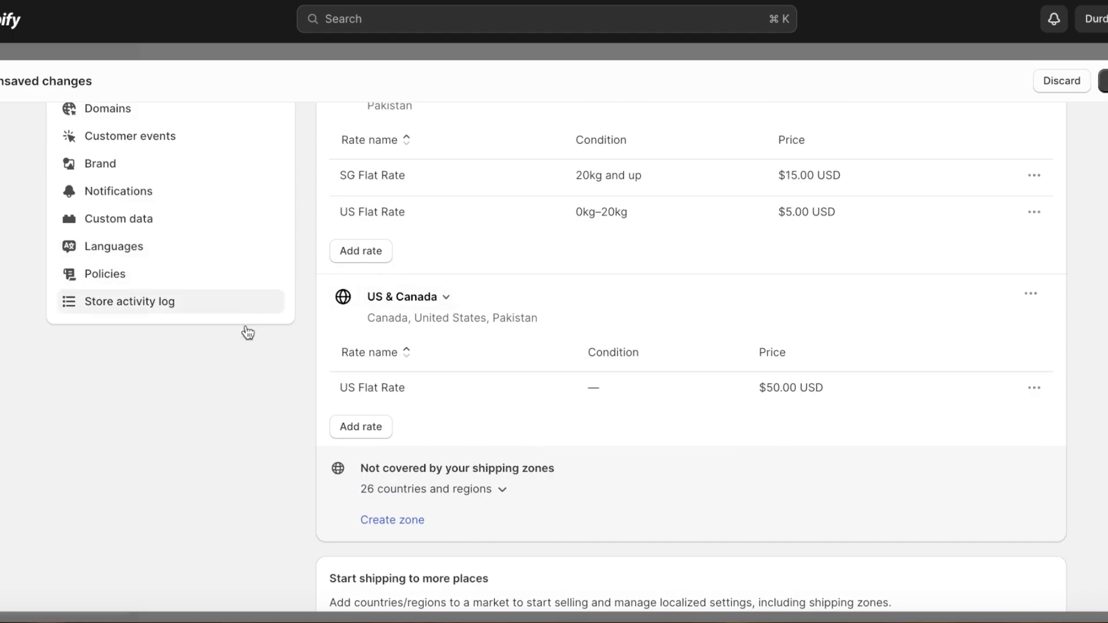
{"action": "left_click", "coordinate": [370, 433]}
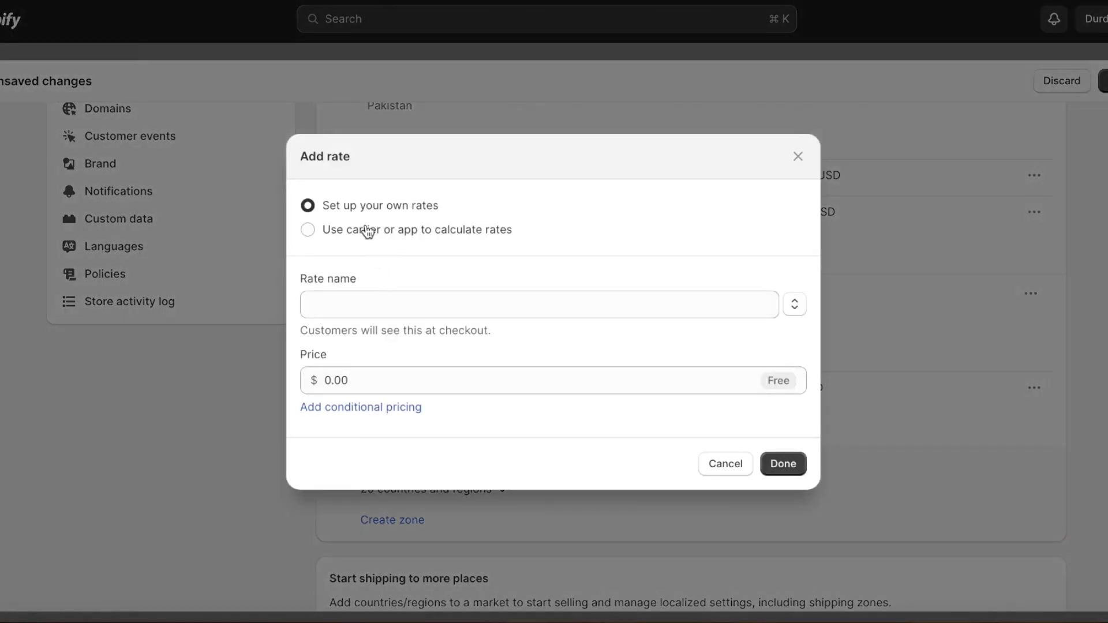
{"action": "left_click", "coordinate": [371, 302]}
{"action": "scroll", "coordinate": [379, 460], "scroll_direction": "down", "scroll_amount": 3}
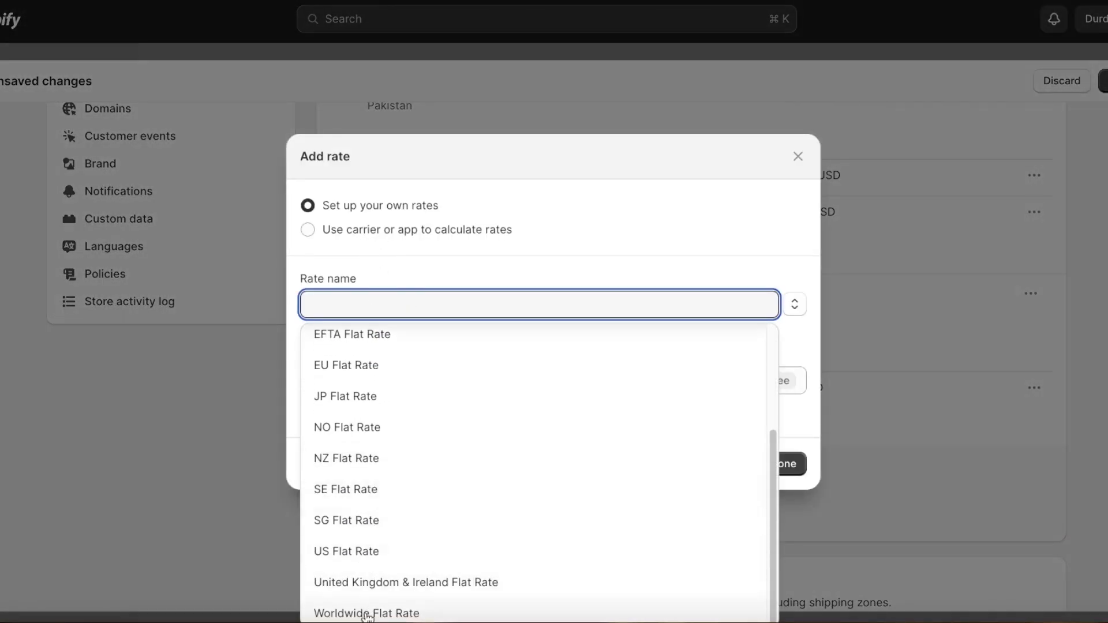
{"action": "left_click", "coordinate": [369, 606]}
{"action": "left_click", "coordinate": [421, 370]}
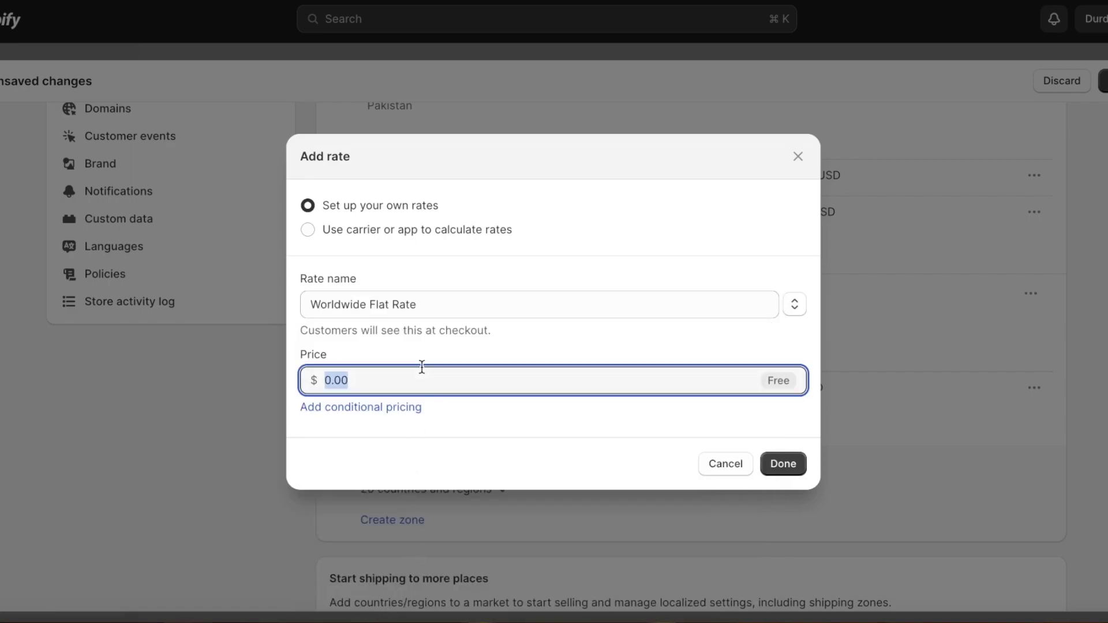
{"action": "left_click", "coordinate": [425, 229]}
{"action": "left_click", "coordinate": [432, 265]}
{"action": "left_click", "coordinate": [452, 299]}
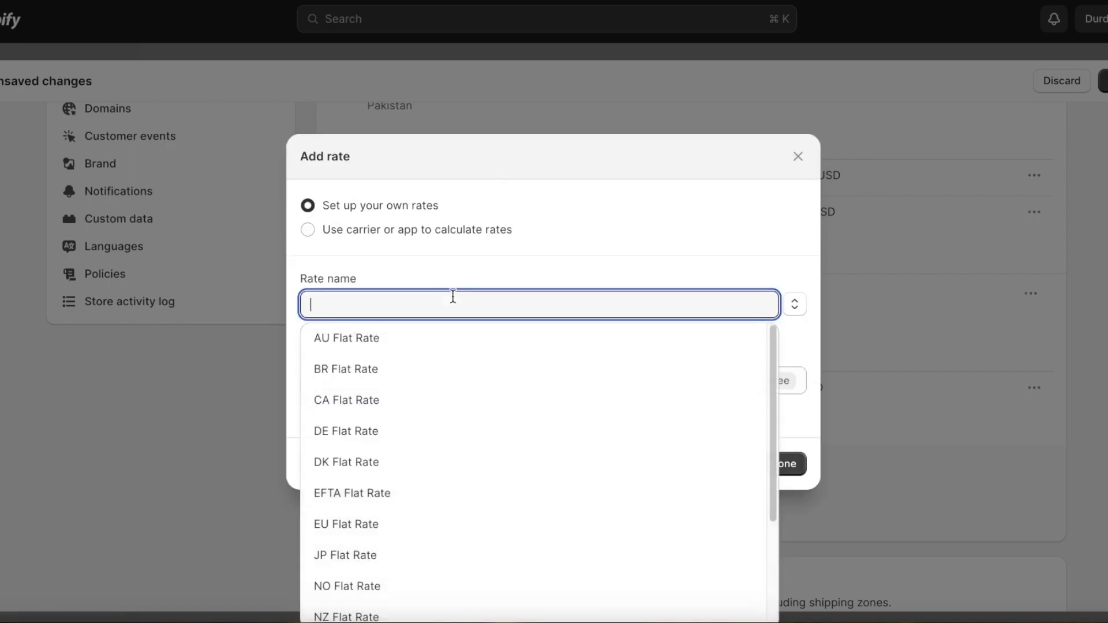
{"action": "left_click", "coordinate": [549, 279]}
{"action": "left_click", "coordinate": [797, 155]}
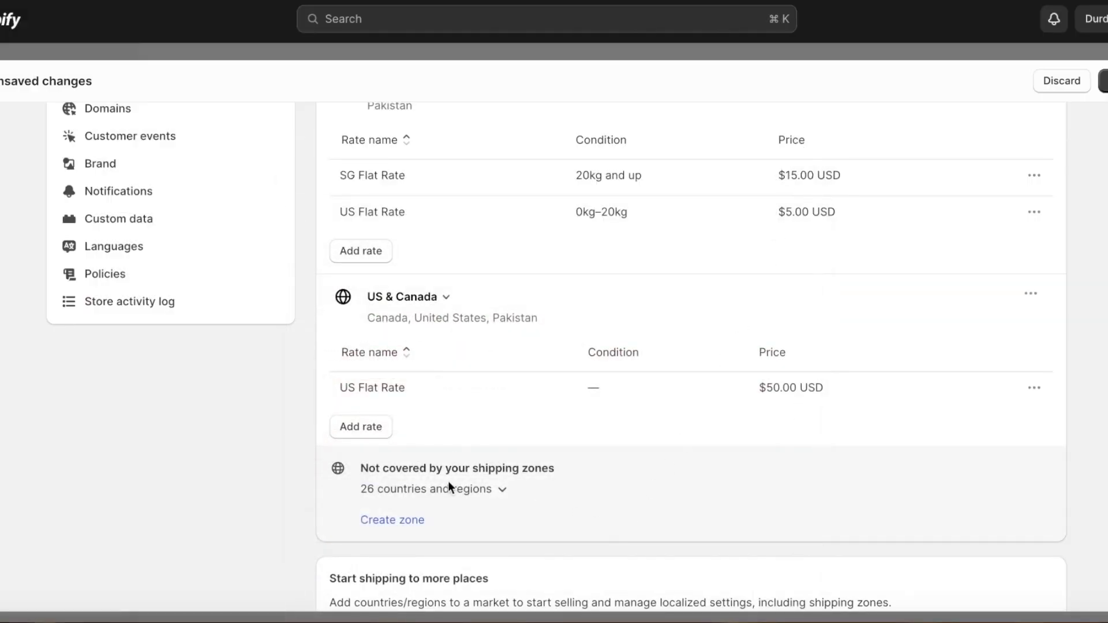
{"action": "left_click", "coordinate": [394, 521]}
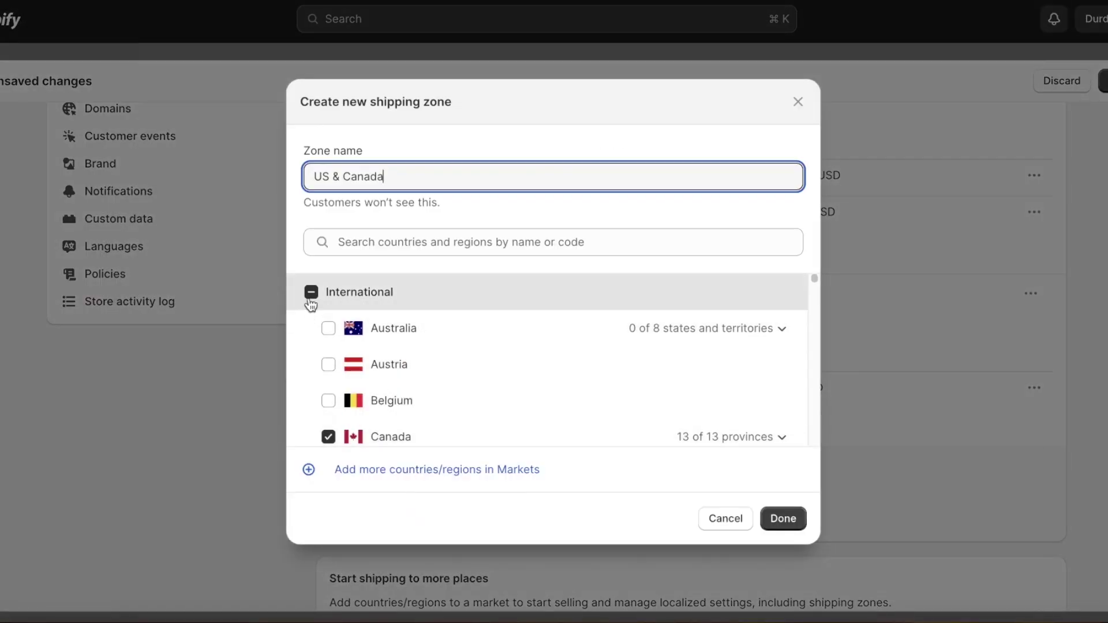
{"action": "left_click", "coordinate": [327, 328]}
{"action": "left_click", "coordinate": [311, 292]}
{"action": "left_click", "coordinate": [311, 292]}
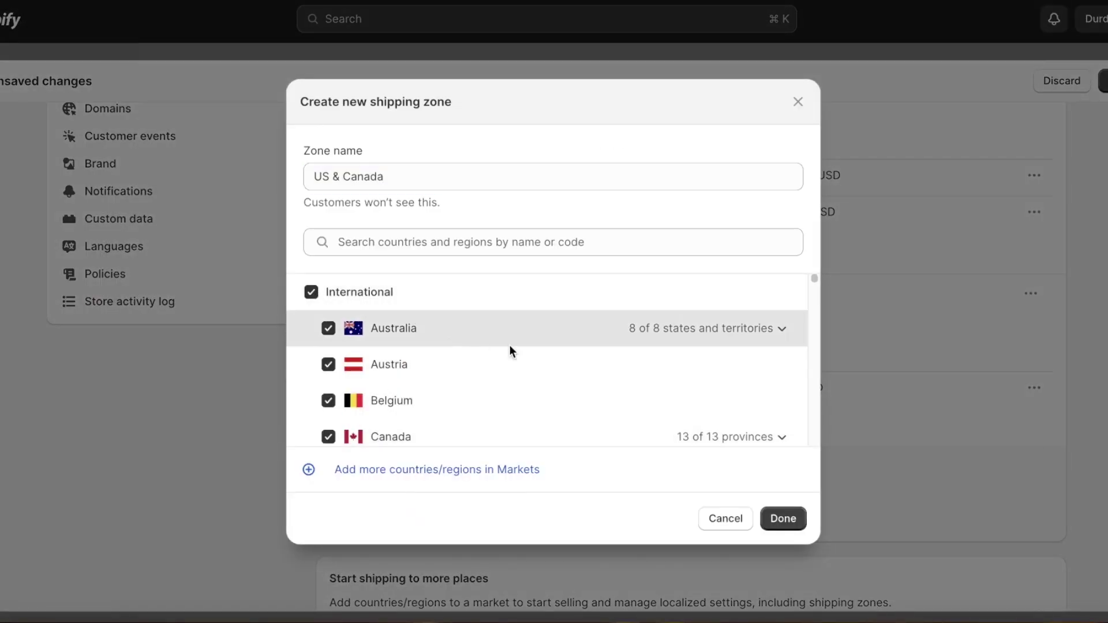
{"action": "scroll", "coordinate": [456, 337], "scroll_direction": "down", "scroll_amount": 10}
{"action": "scroll", "coordinate": [409, 346], "scroll_direction": "down", "scroll_amount": 3}
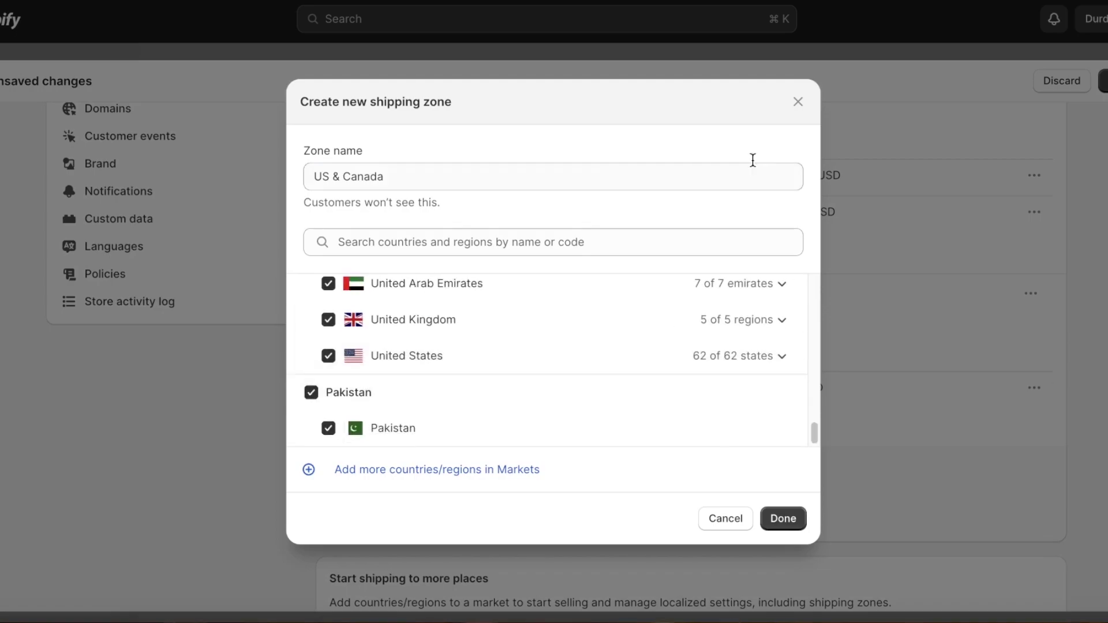
{"action": "left_click", "coordinate": [798, 103]}
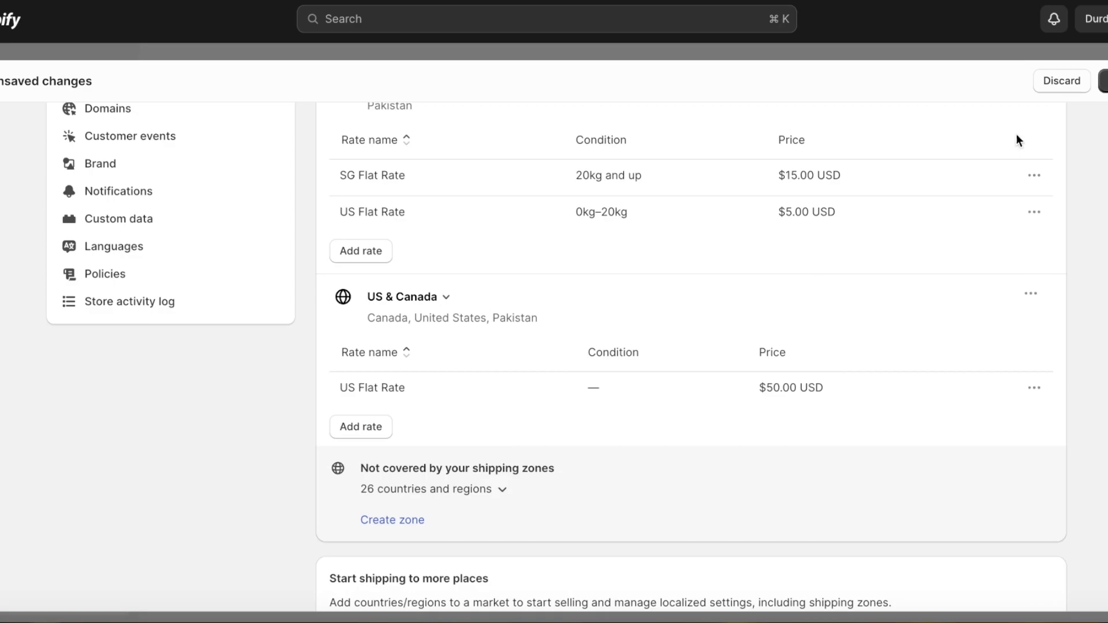
Save the shipping profile, keeping the US & Canada zone and its $50.00 rate.
{"action": "left_click", "coordinate": [1104, 81]}
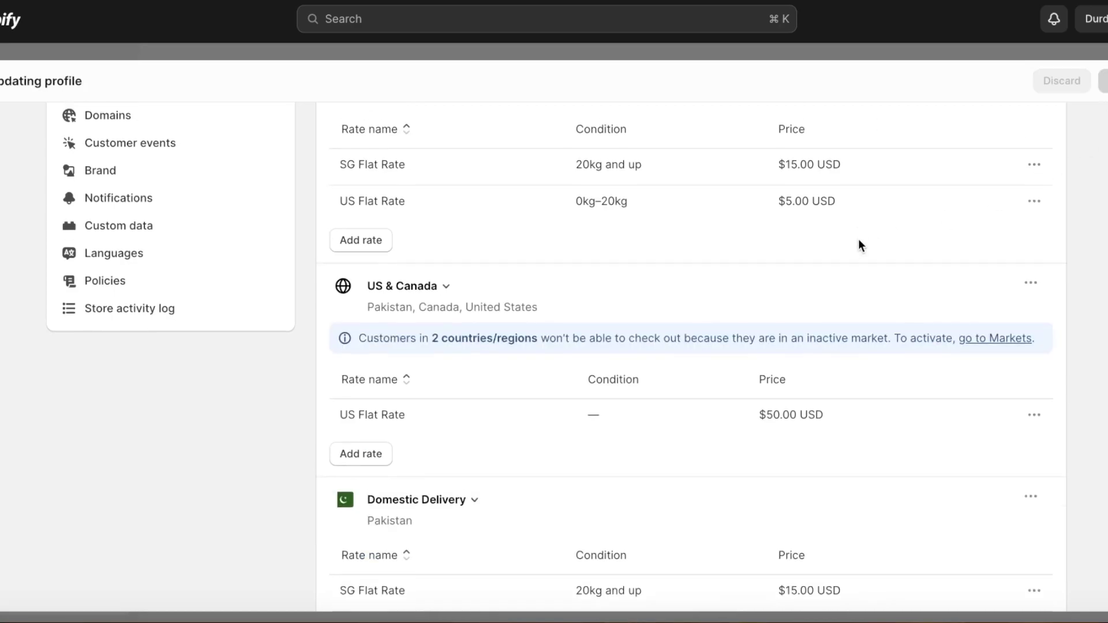
{"action": "scroll", "coordinate": [858, 238], "scroll_direction": "up", "scroll_amount": 4}
{"action": "scroll", "coordinate": [808, 217], "scroll_direction": "up", "scroll_amount": 4}
{"action": "scroll", "coordinate": [821, 225], "scroll_direction": "down", "scroll_amount": 2}
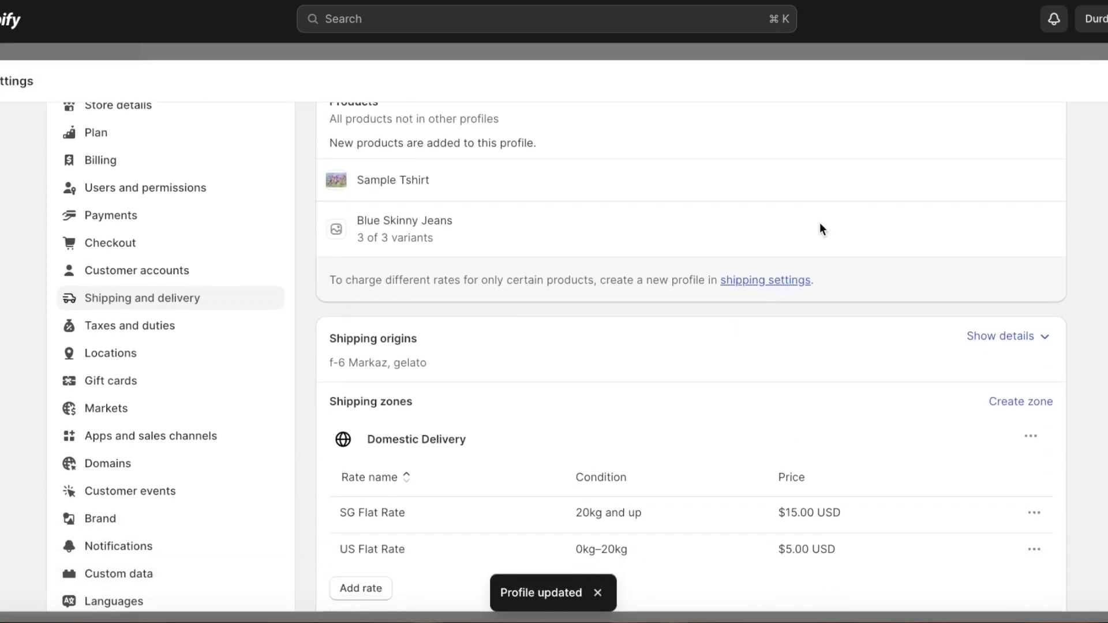
{"action": "scroll", "coordinate": [819, 228], "scroll_direction": "down", "scroll_amount": 7}
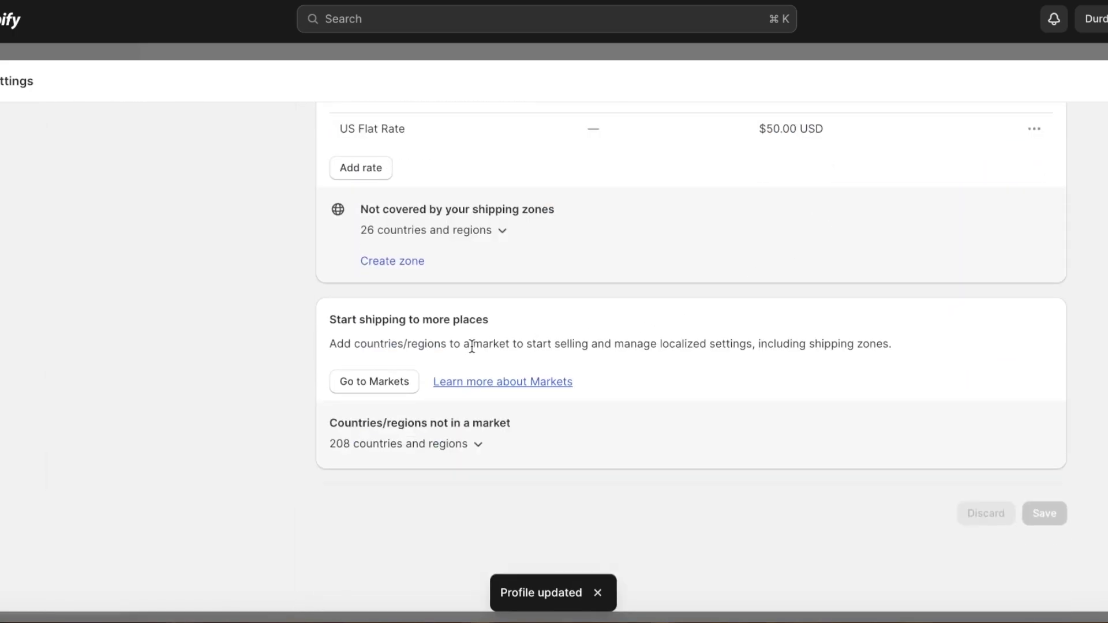
{"action": "scroll", "coordinate": [371, 321], "scroll_direction": "up", "scroll_amount": 3}
{"action": "scroll", "coordinate": [324, 332], "scroll_direction": "down", "scroll_amount": 3}
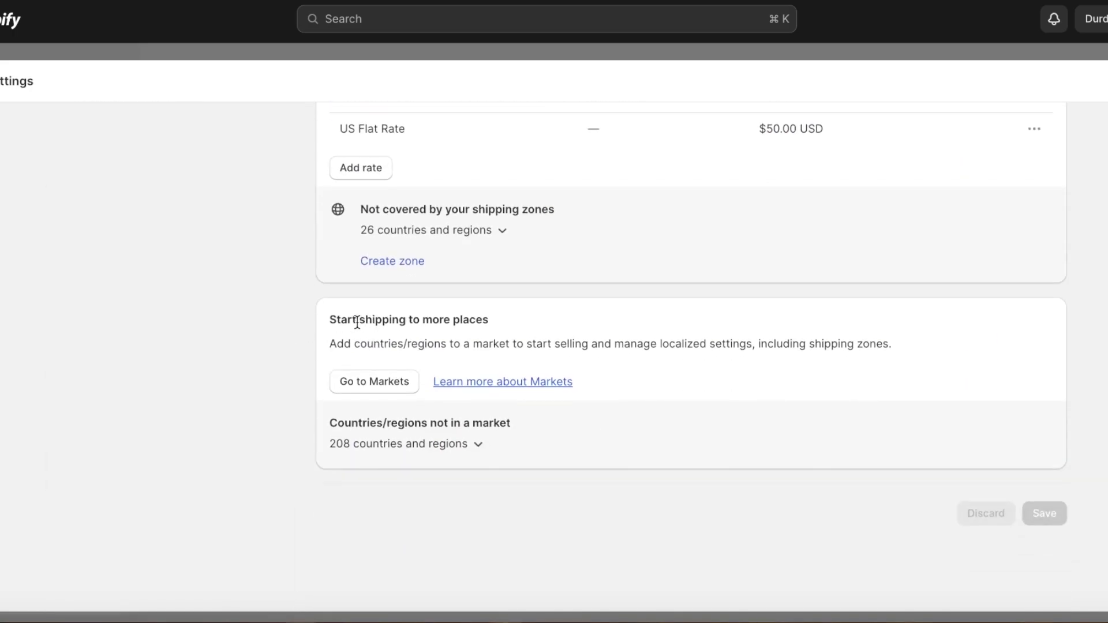
Expand and review the 208 countries and regions that are not in a market.
{"action": "left_click_drag", "start_coordinate": [358, 320], "coordinate": [630, 319]}
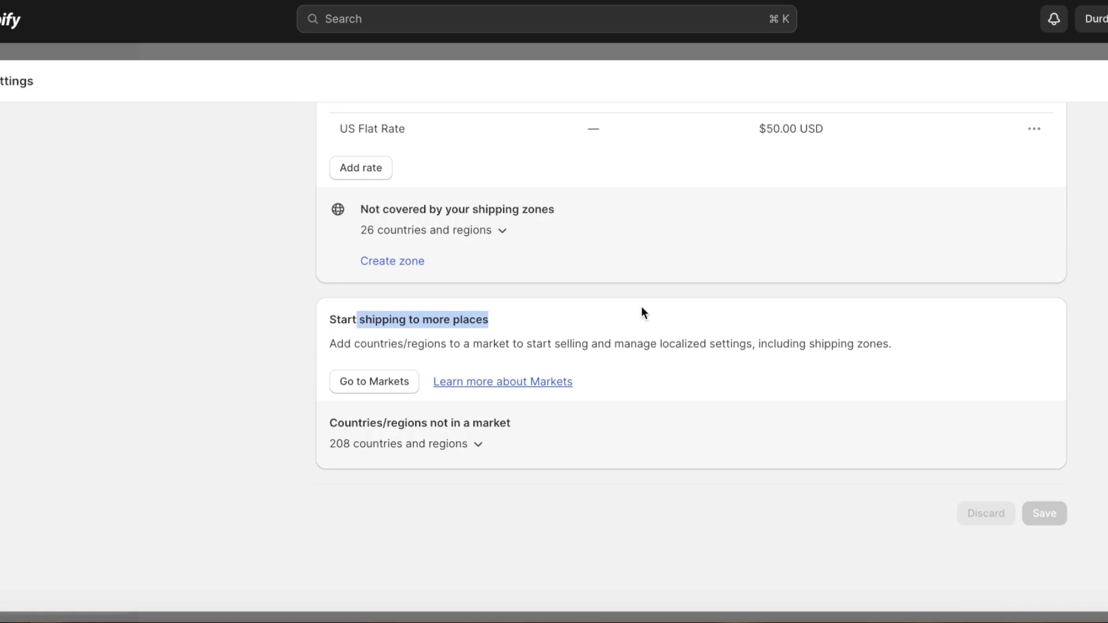
{"action": "left_click", "coordinate": [438, 444]}
{"action": "scroll", "coordinate": [286, 319], "scroll_direction": "down", "scroll_amount": 5}
{"action": "scroll", "coordinate": [577, 225], "scroll_direction": "up", "scroll_amount": 1}
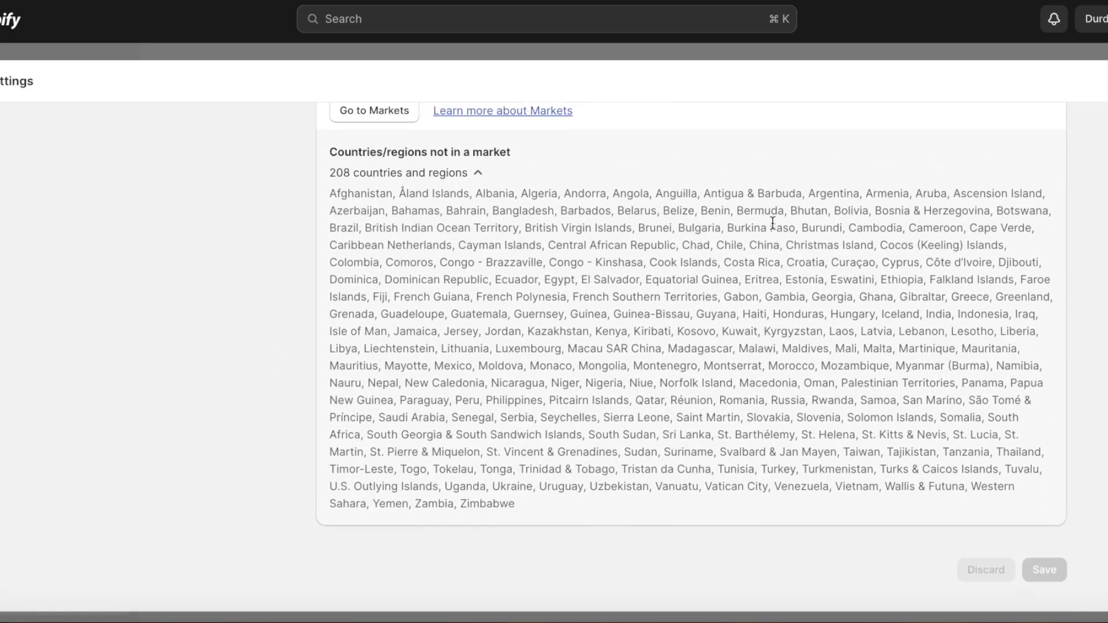
{"action": "scroll", "coordinate": [773, 223], "scroll_direction": "up", "scroll_amount": 1}
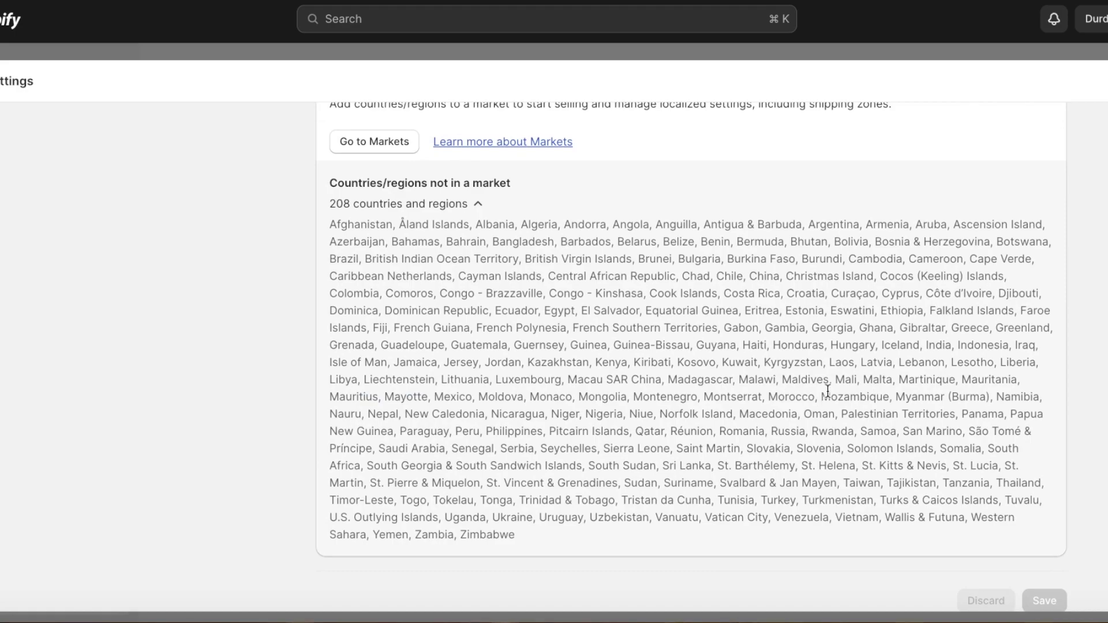
{"action": "scroll", "coordinate": [479, 243], "scroll_direction": "up", "scroll_amount": 7}
{"action": "scroll", "coordinate": [401, 247], "scroll_direction": "up", "scroll_amount": 3}
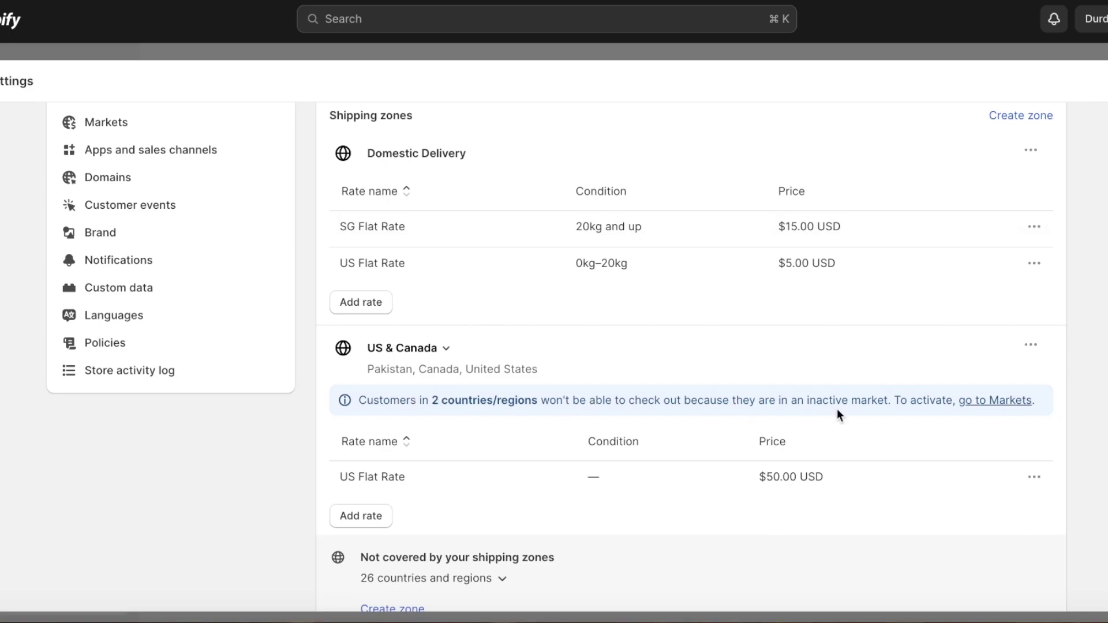
Go from the shipping warning to Markets settings and start adding a new market.
{"action": "scroll", "coordinate": [875, 402], "scroll_direction": "down", "scroll_amount": 1}
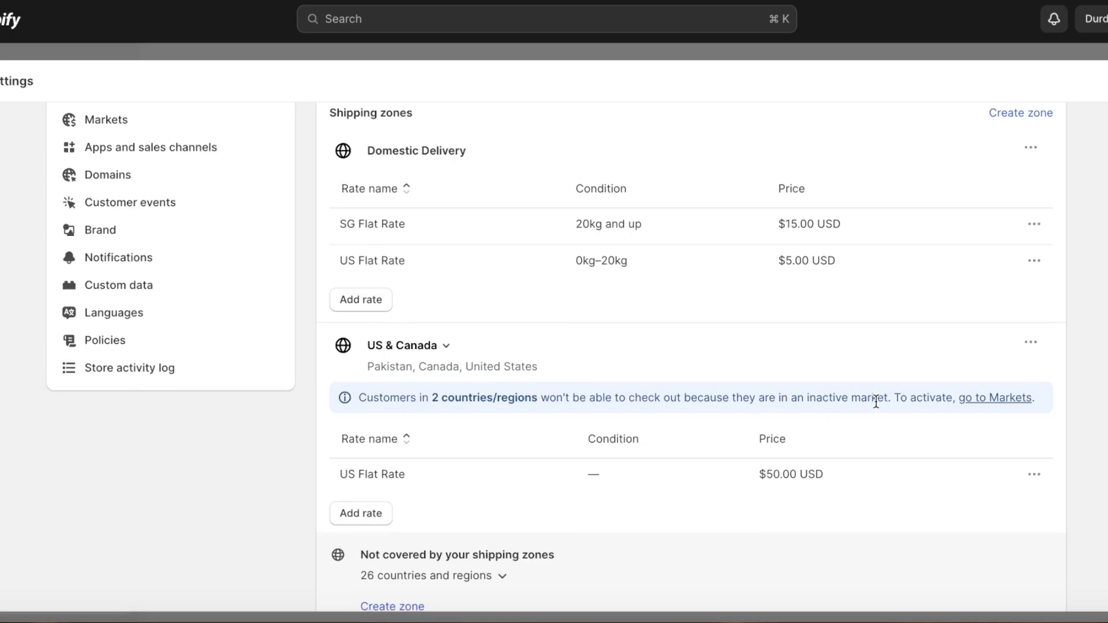
{"action": "left_click", "coordinate": [963, 396]}
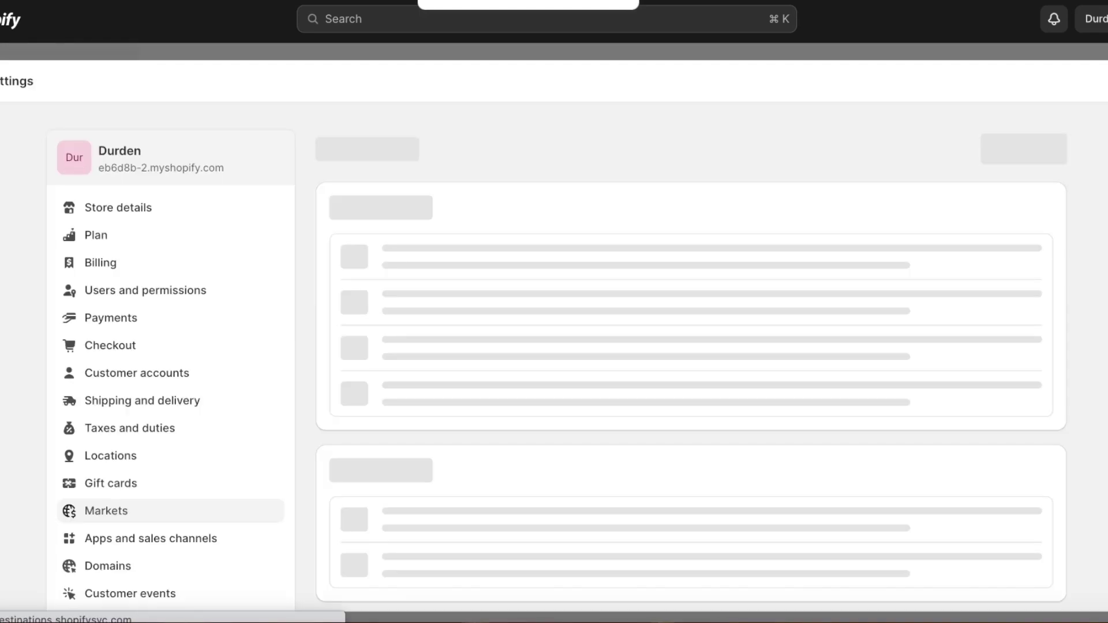
{"action": "left_click", "coordinate": [204, 515]}
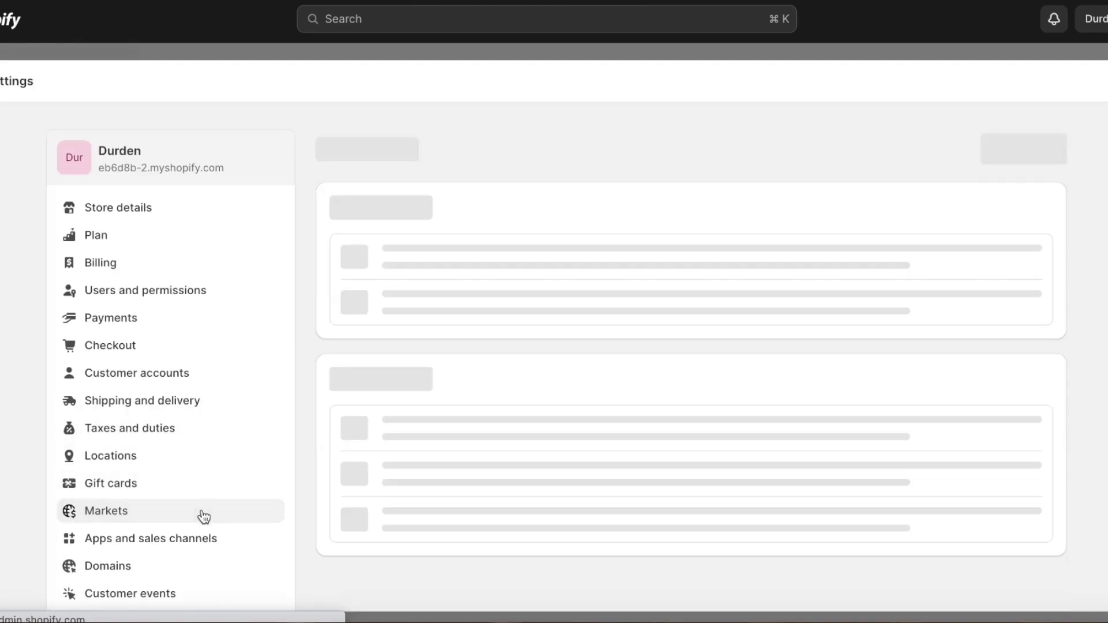
{"action": "scroll", "coordinate": [365, 240], "scroll_direction": "down", "scroll_amount": 1}
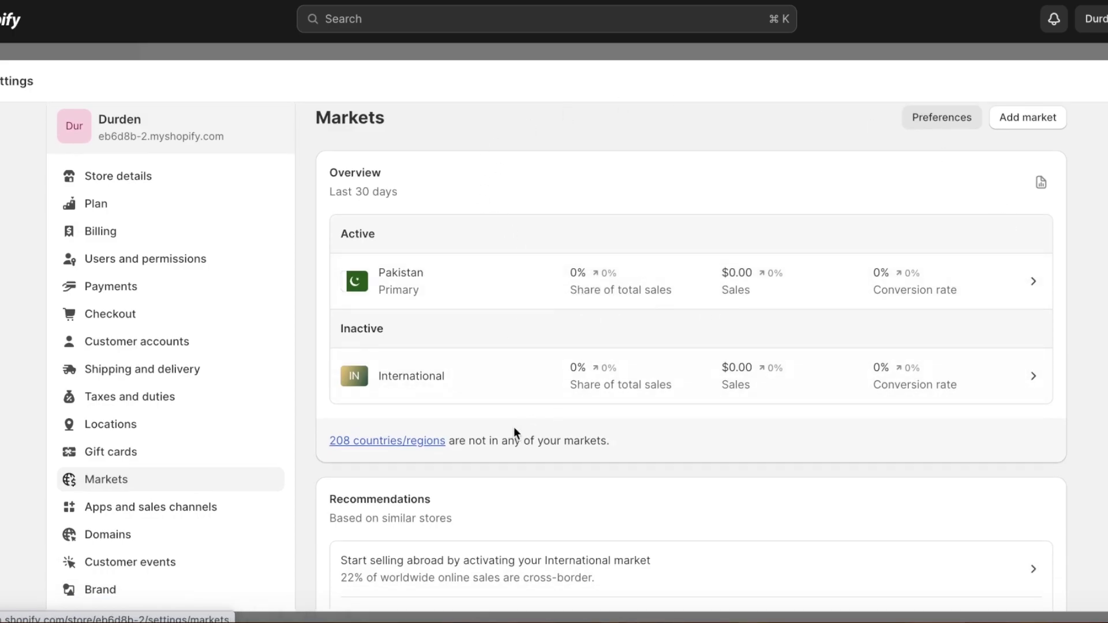
{"action": "scroll", "coordinate": [490, 404], "scroll_direction": "down", "scroll_amount": 3}
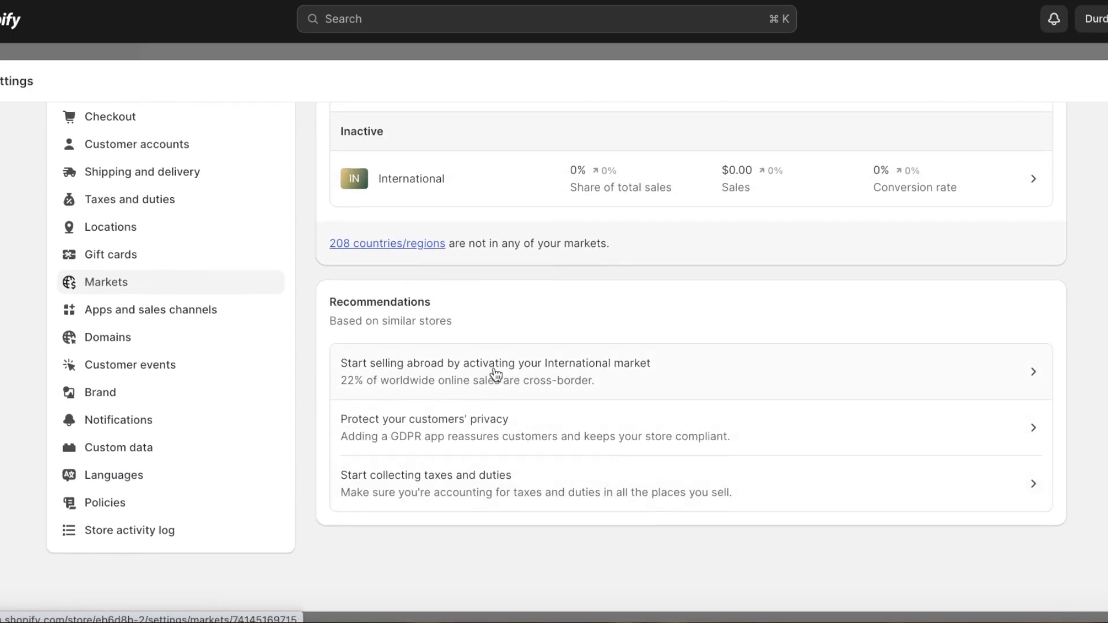
{"action": "scroll", "coordinate": [494, 375], "scroll_direction": "up", "scroll_amount": 3}
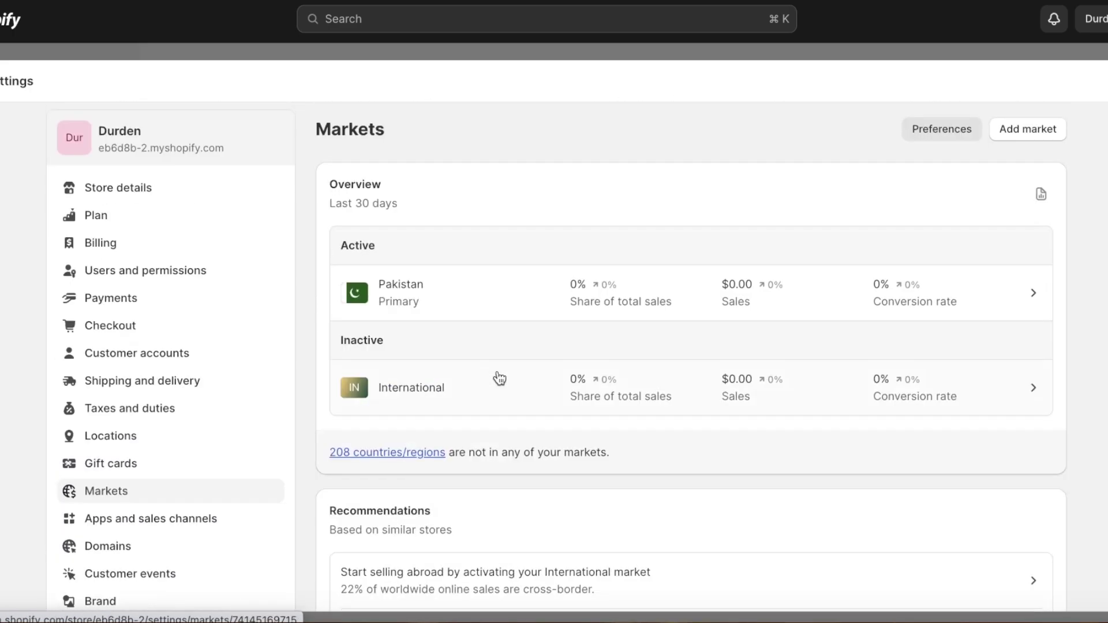
{"action": "left_click", "coordinate": [1016, 129]}
Search for and tick Canada and United States as the market's countries.
{"action": "left_click", "coordinate": [344, 115]}
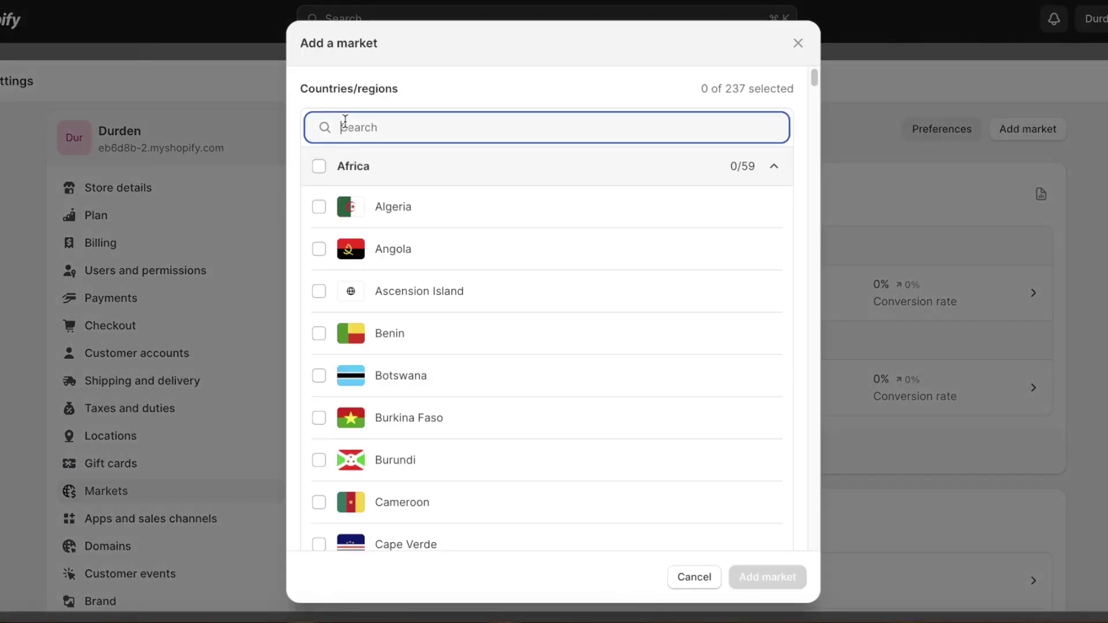
{"action": "type", "text": "dc"}
{"action": "key", "text": "BackSpace"}
{"action": "type", "text": "a"}
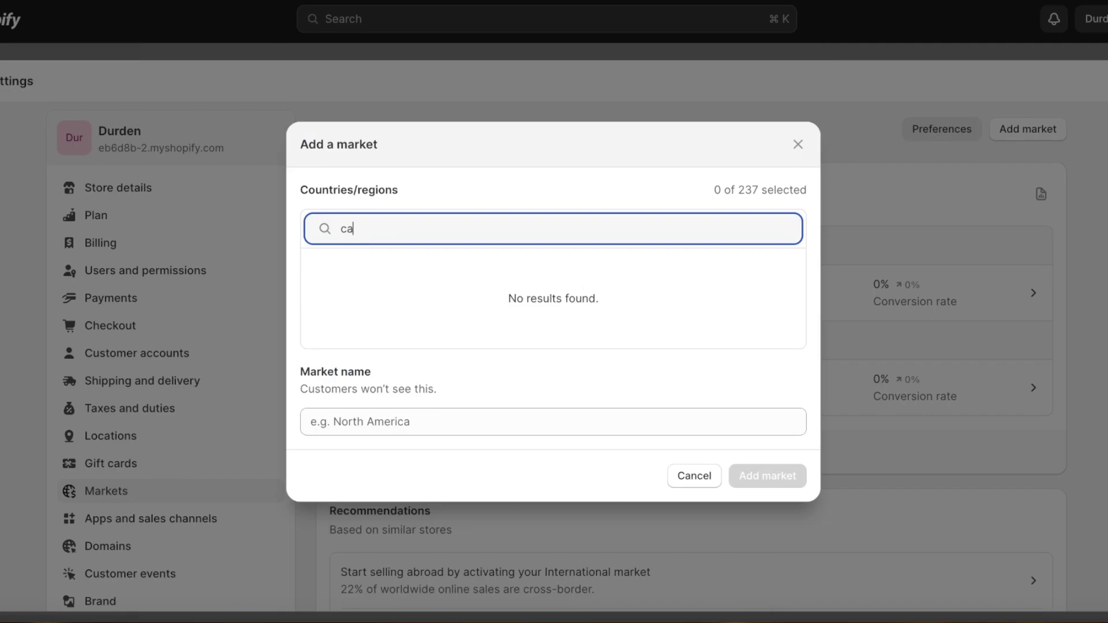
{"action": "type", "text": "na"}
{"action": "key", "text": "Return"}
{"action": "double_click", "coordinate": [382, 261]}
{"action": "type", "text": "united"}
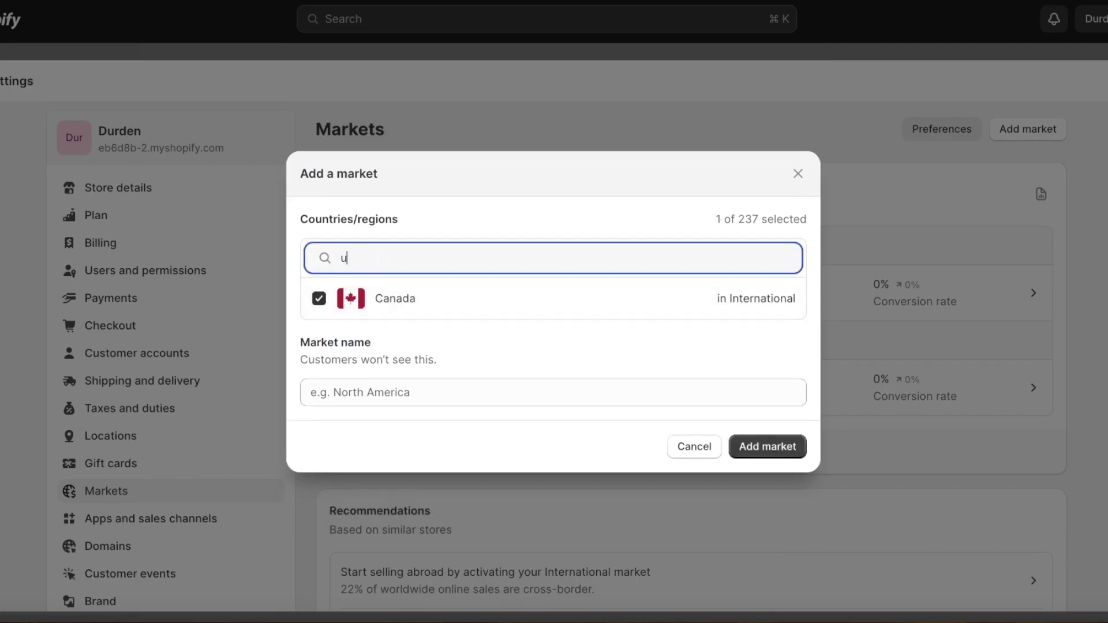
{"action": "left_click", "coordinate": [385, 347]}
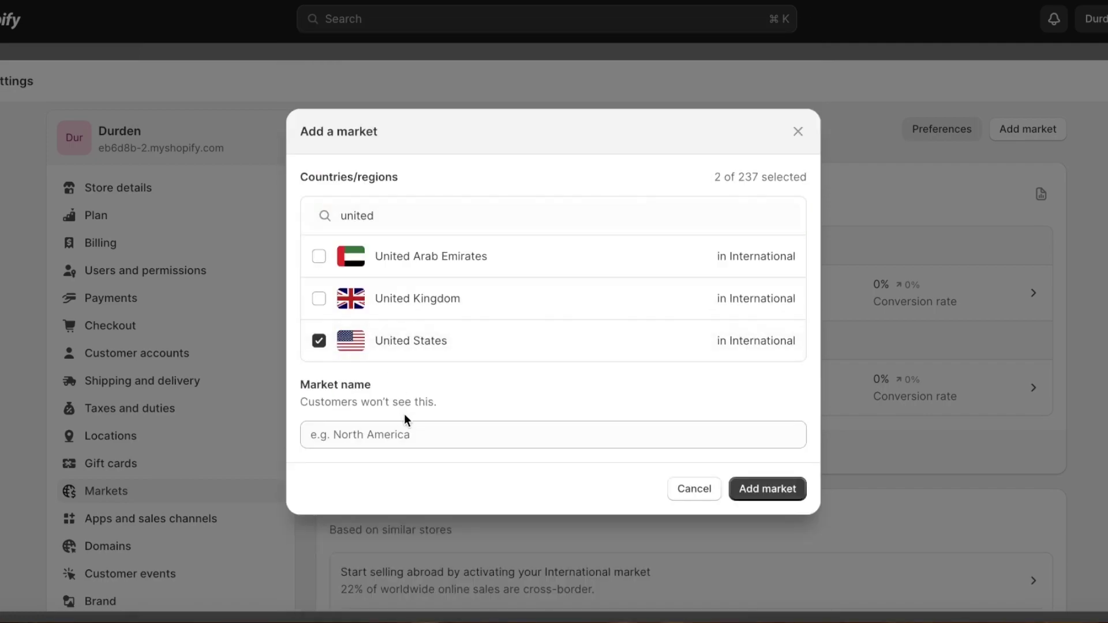
Name the market 'North America' and create it.
{"action": "left_click", "coordinate": [422, 430]}
{"action": "type", "text": "North America"}
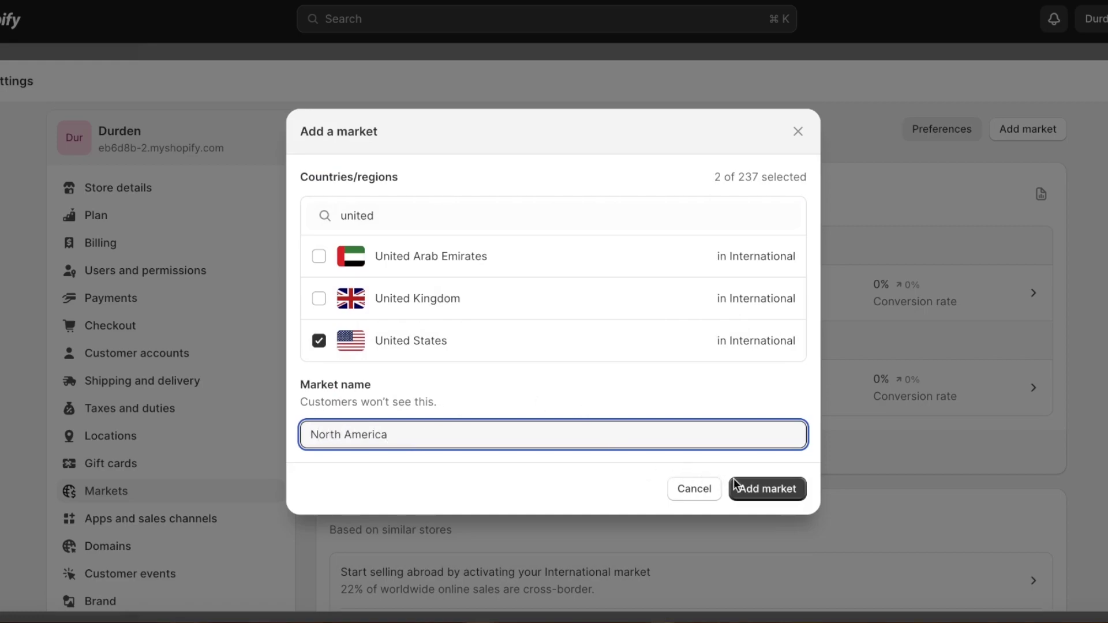
{"action": "left_click", "coordinate": [744, 489]}
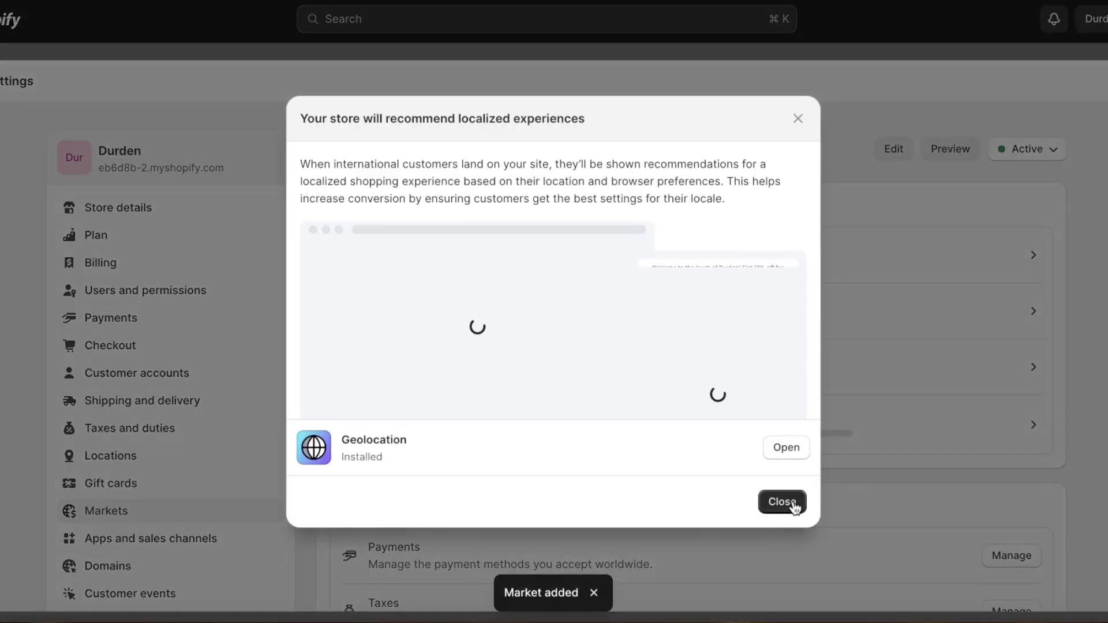
Close the localized experiences notice and check North America's shipping to 2 countries/regions.
{"action": "left_click", "coordinate": [791, 541]}
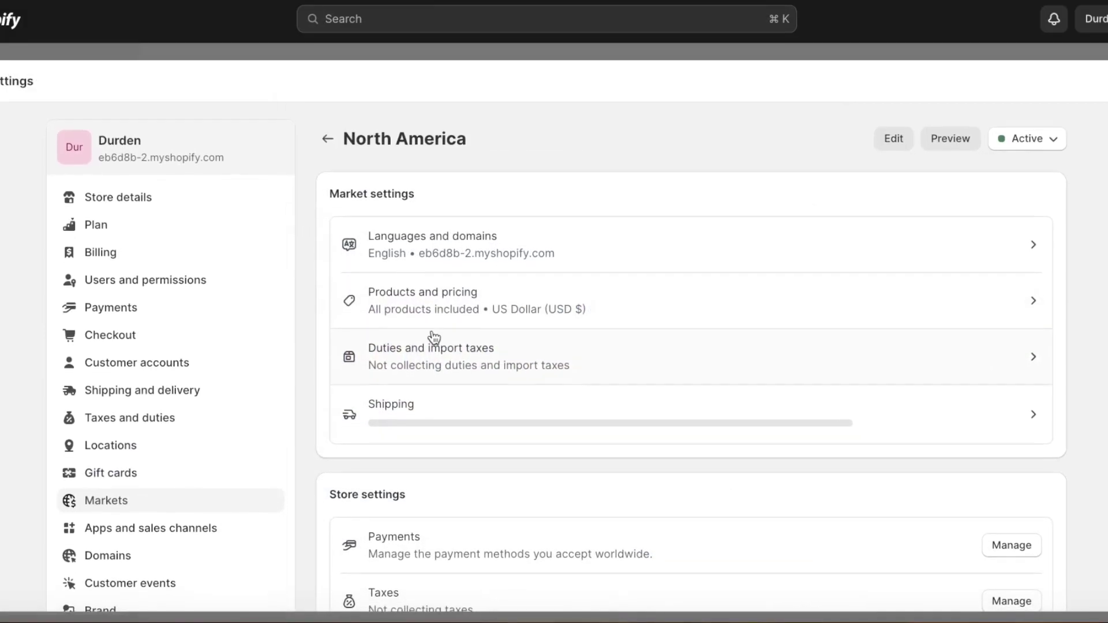
{"action": "scroll", "coordinate": [433, 339], "scroll_direction": "down", "scroll_amount": 5}
{"action": "scroll", "coordinate": [173, 218], "scroll_direction": "up", "scroll_amount": 5}
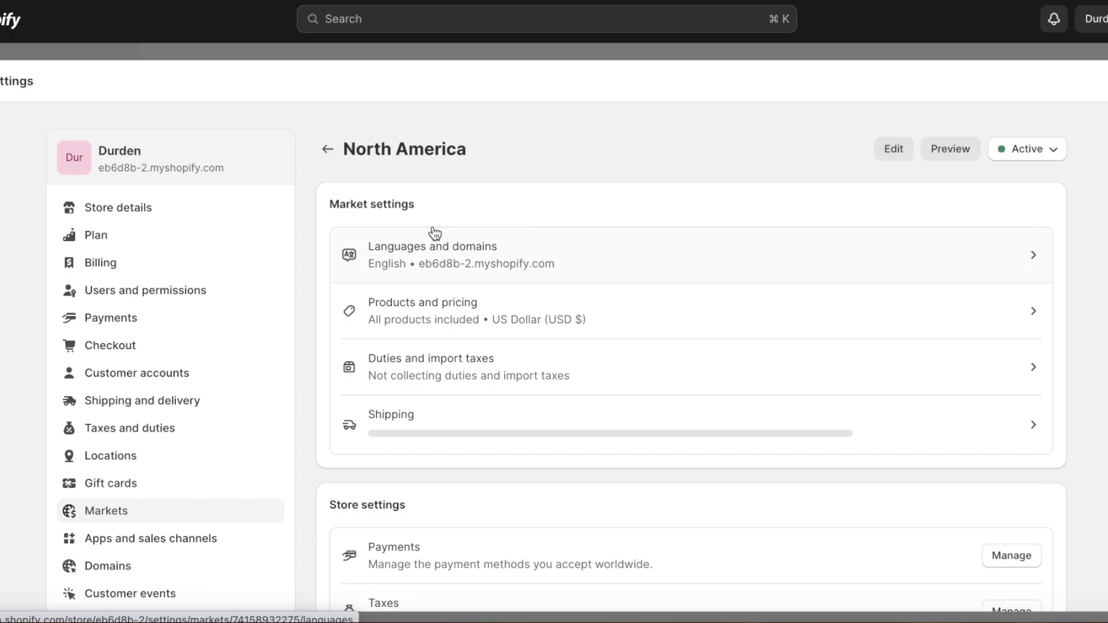
{"action": "left_click", "coordinate": [416, 436]}
{"action": "left_click", "coordinate": [327, 149]}
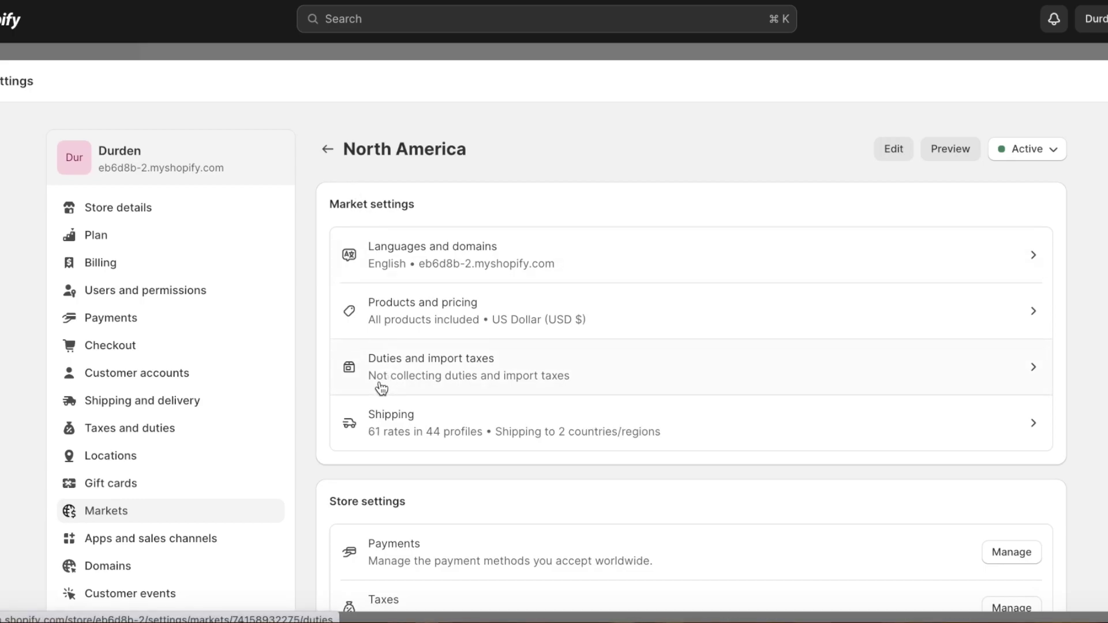
{"action": "scroll", "coordinate": [349, 300], "scroll_direction": "down", "scroll_amount": 3}
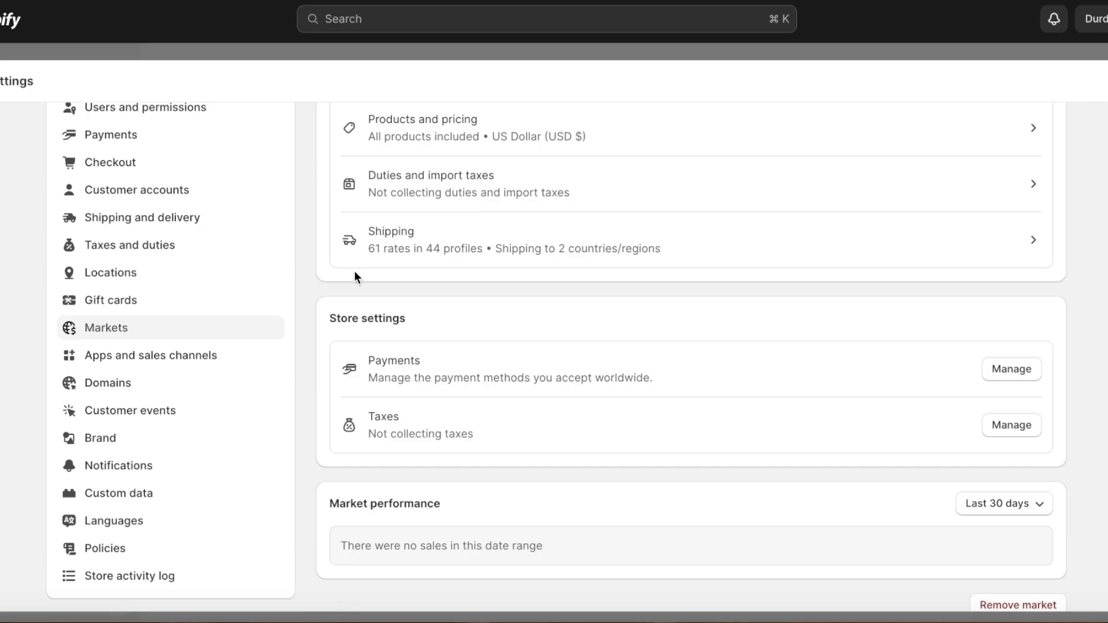
{"action": "scroll", "coordinate": [358, 276], "scroll_direction": "up", "scroll_amount": 2}
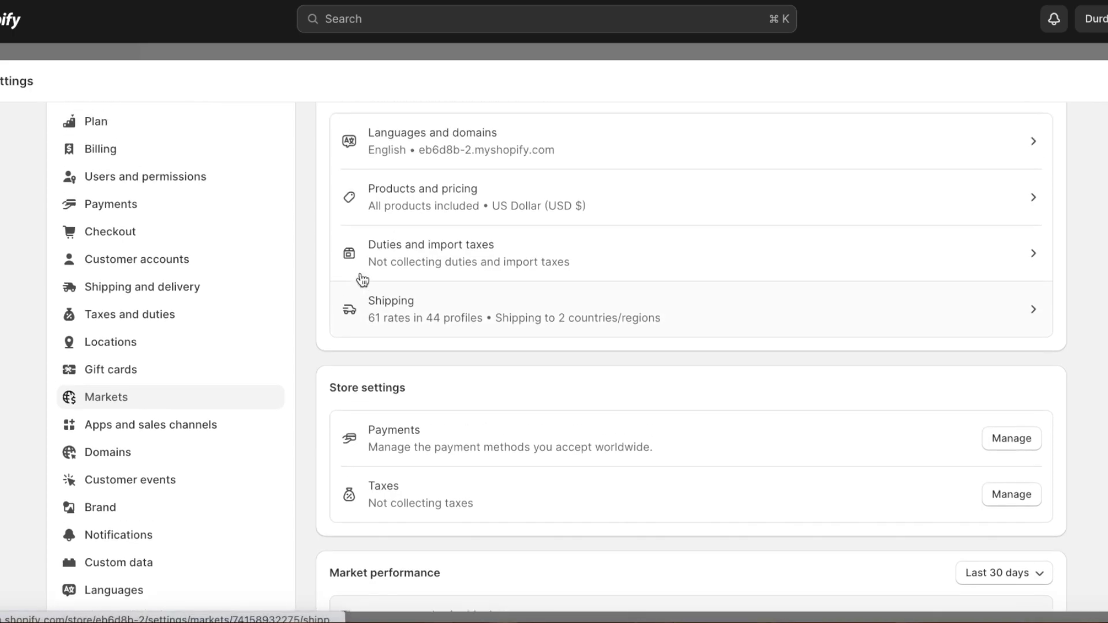
Reach the store's tax collection settings through the market's duties and import taxes.
{"action": "left_click", "coordinate": [372, 244]}
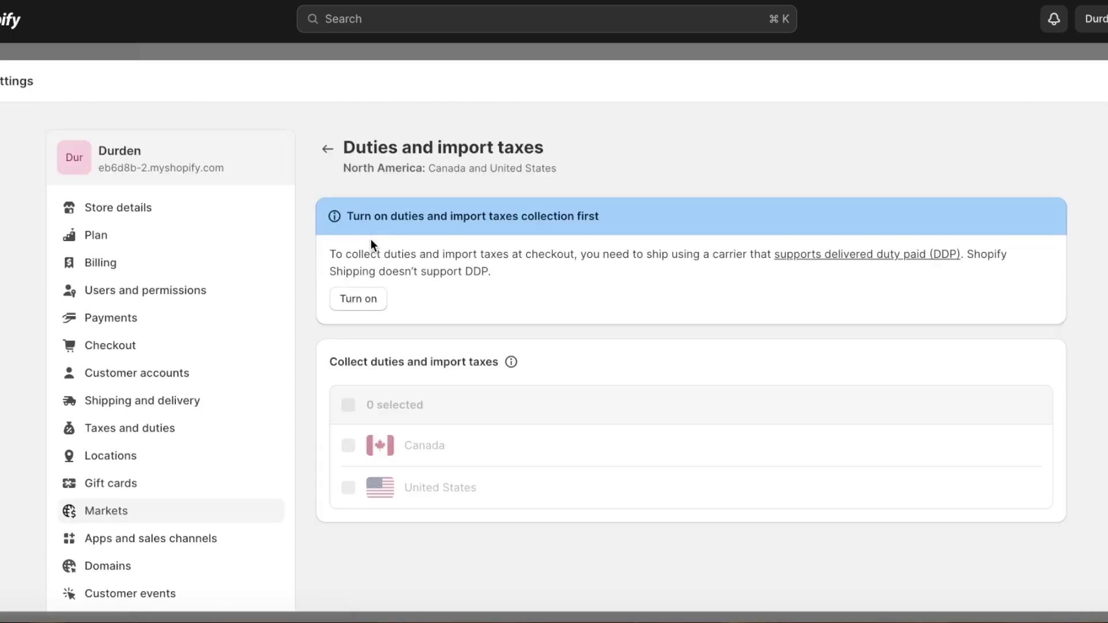
{"action": "left_click", "coordinate": [356, 298]}
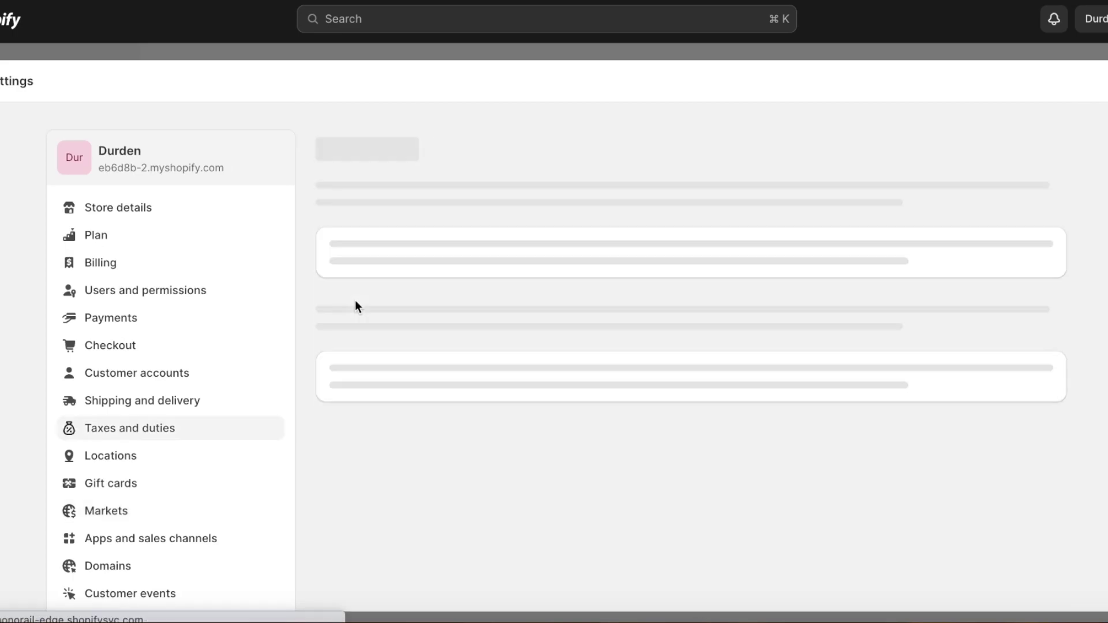
{"action": "scroll", "coordinate": [355, 300], "scroll_direction": "down", "scroll_amount": 9}
{"action": "scroll", "coordinate": [385, 350], "scroll_direction": "down", "scroll_amount": 2}
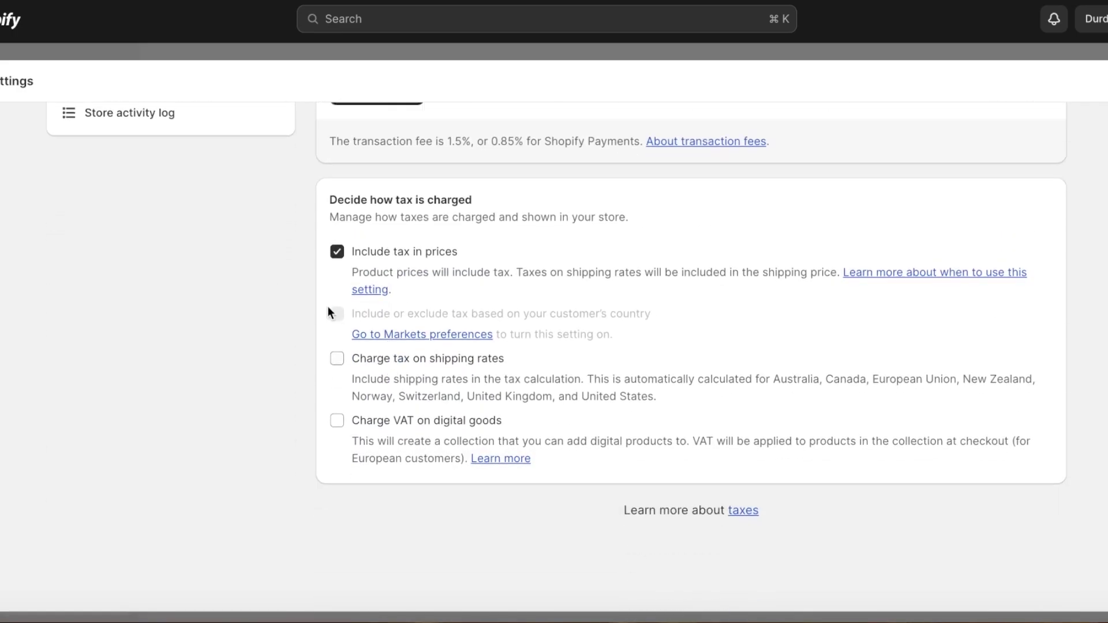
Untick Include tax in prices, charge tax on shipping rates, save, and return home.
{"action": "left_click", "coordinate": [336, 253]}
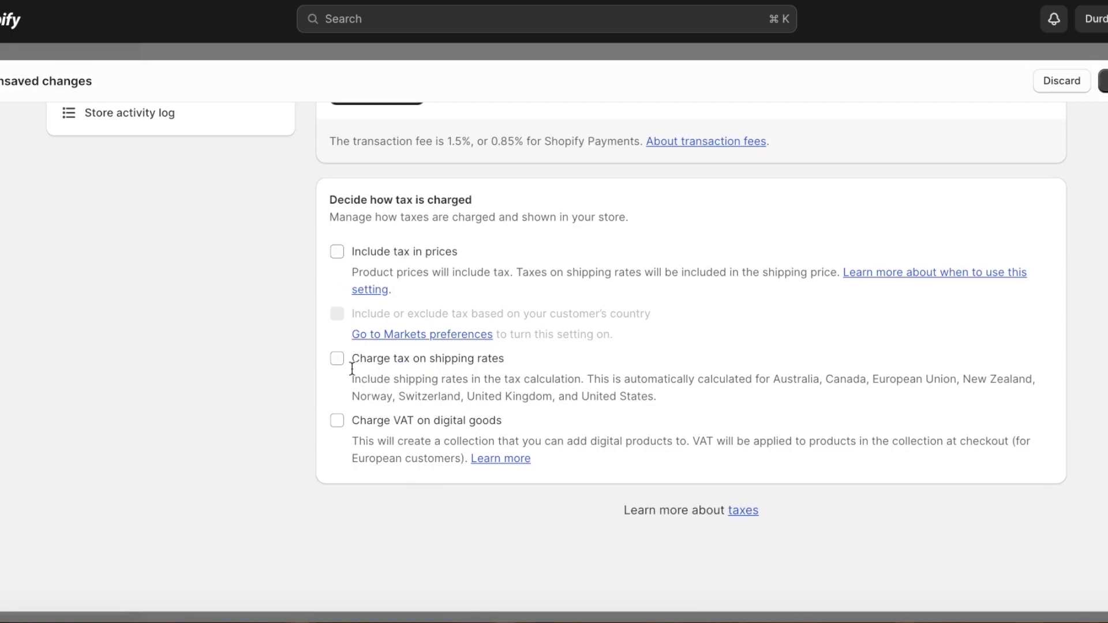
{"action": "left_click", "coordinate": [354, 424]}
{"action": "left_click", "coordinate": [345, 434]}
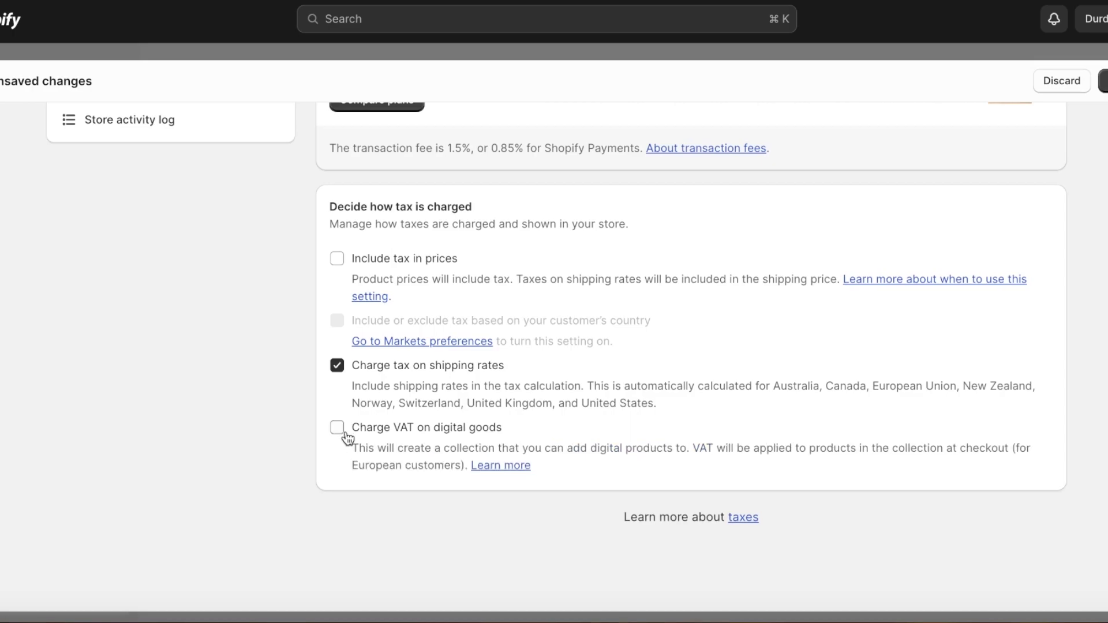
{"action": "left_click", "coordinate": [1103, 81]}
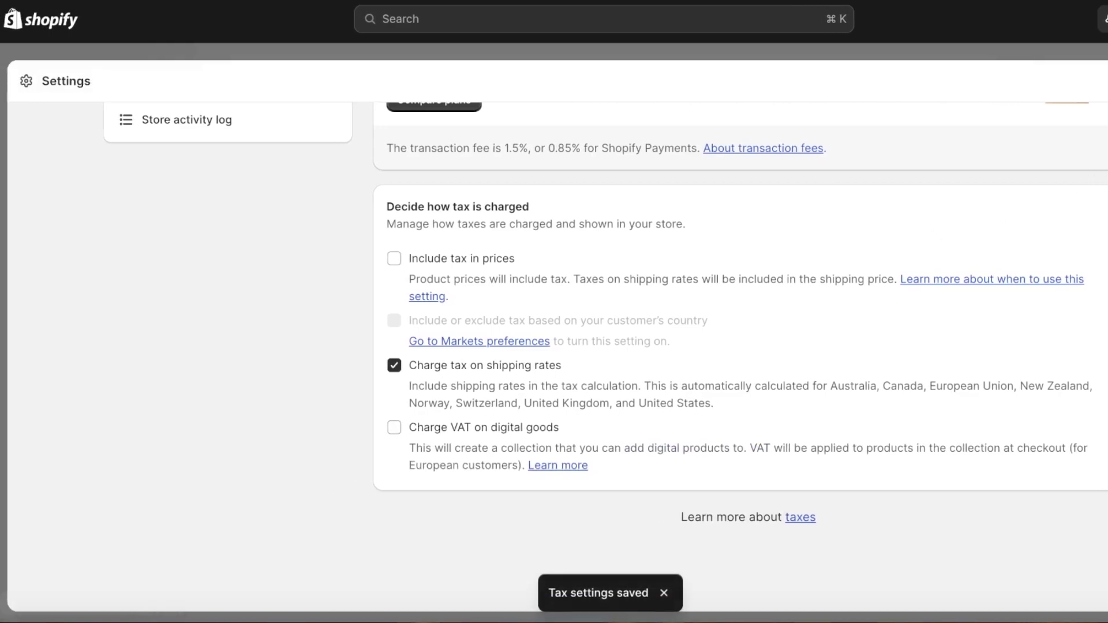
{"action": "key", "text": "Escape"}
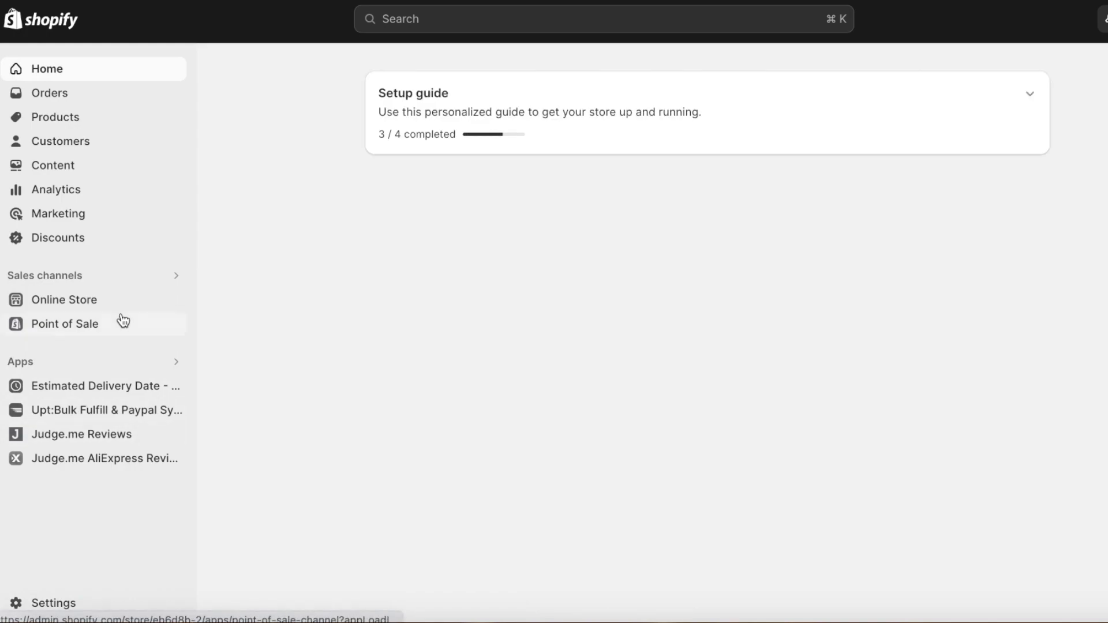
Preview Anon Tote on the storefront, try Buy it now, then return to admin Settings.
{"action": "left_click", "coordinate": [62, 121]}
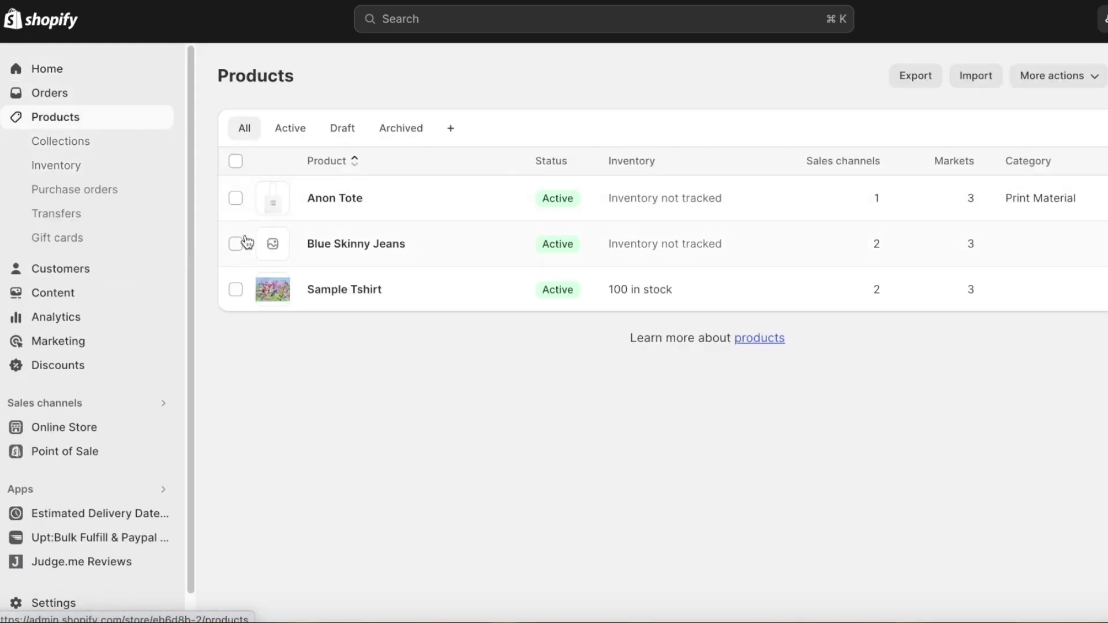
{"action": "left_click", "coordinate": [383, 199]}
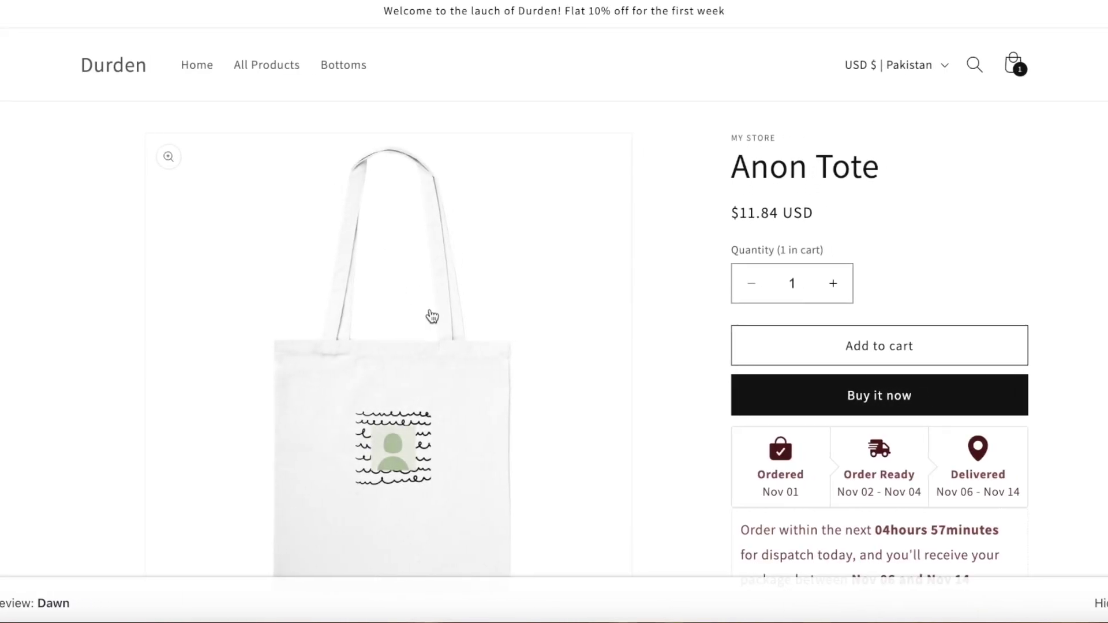
{"action": "left_click", "coordinate": [802, 389]}
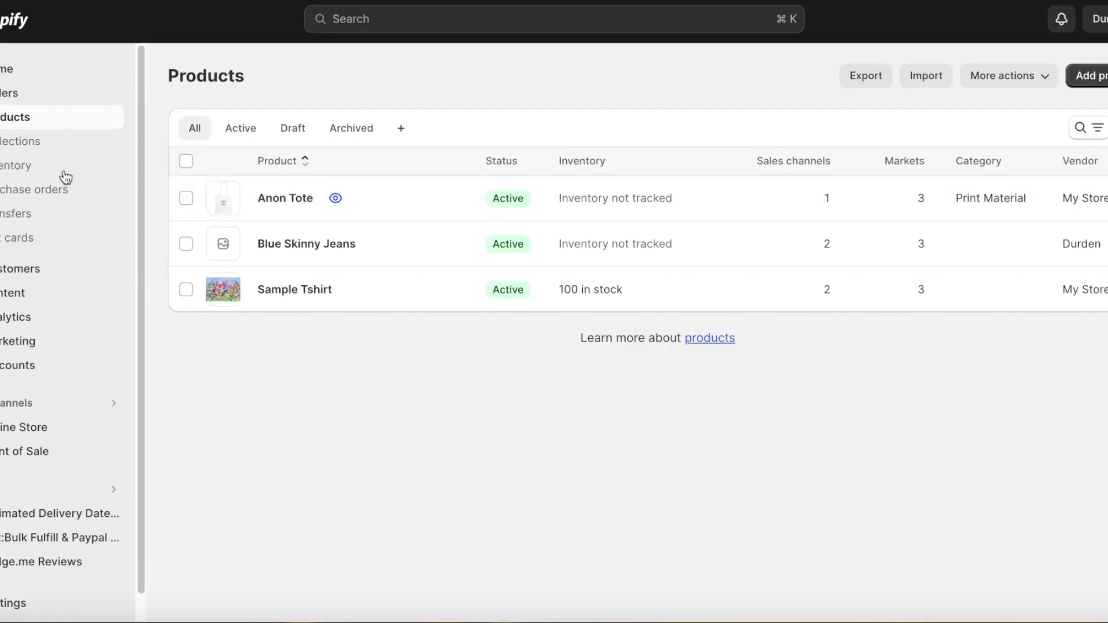
{"action": "left_click", "coordinate": [10, 601]}
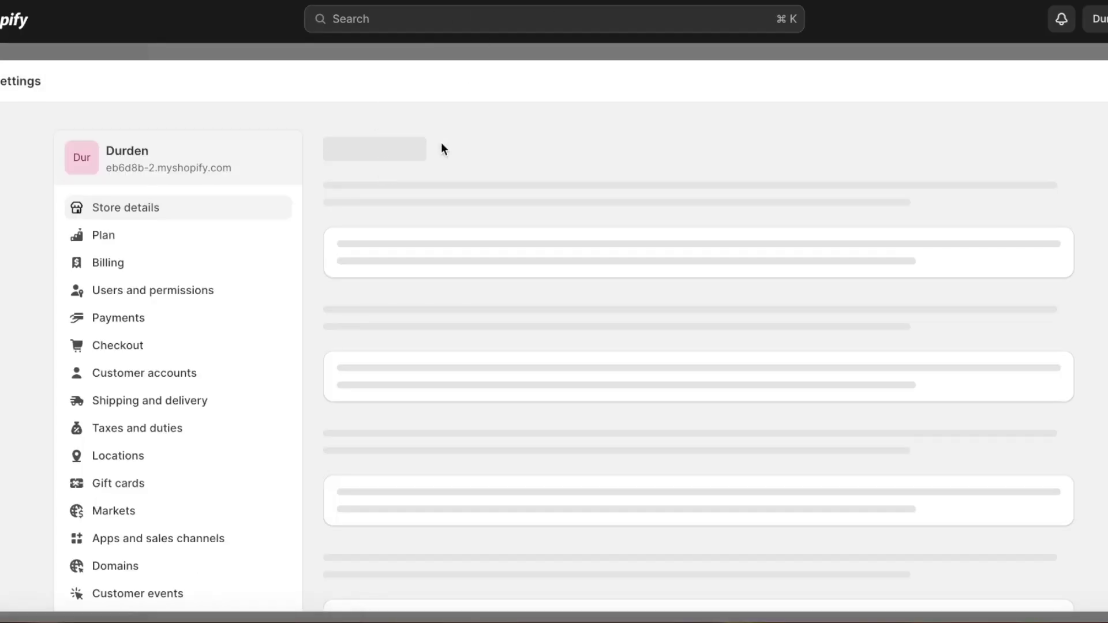
Review the General shipping profile's zones, including US & Canada, then leave Settings.
{"action": "scroll", "coordinate": [113, 421], "scroll_direction": "down", "scroll_amount": 5}
{"action": "scroll", "coordinate": [106, 346], "scroll_direction": "up", "scroll_amount": 2}
{"action": "scroll", "coordinate": [109, 347], "scroll_direction": "up", "scroll_amount": 4}
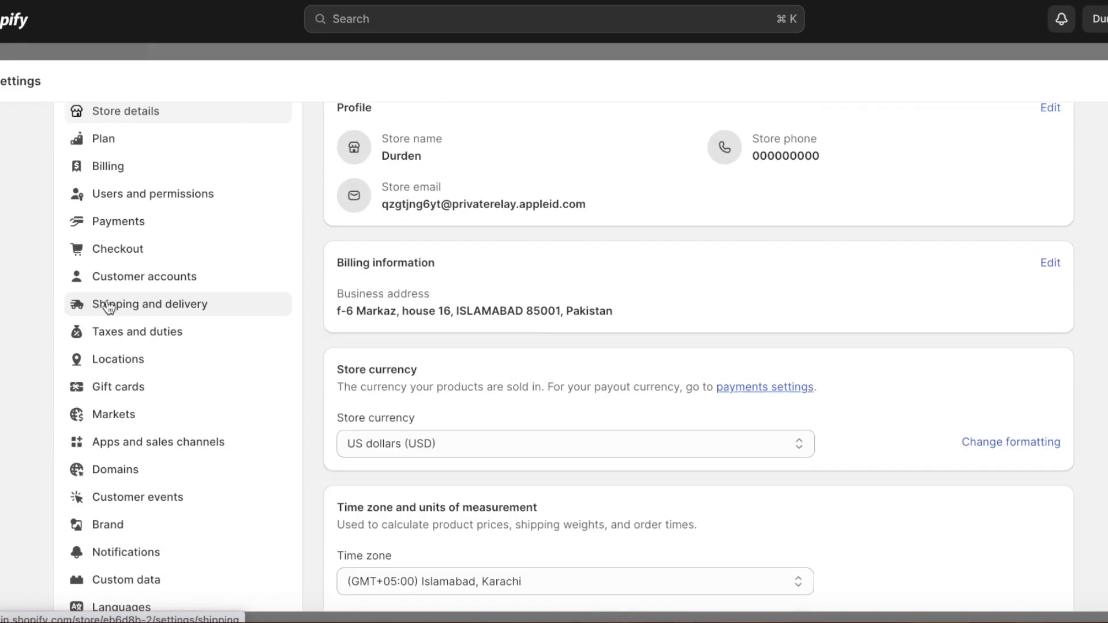
{"action": "left_click", "coordinate": [115, 317]}
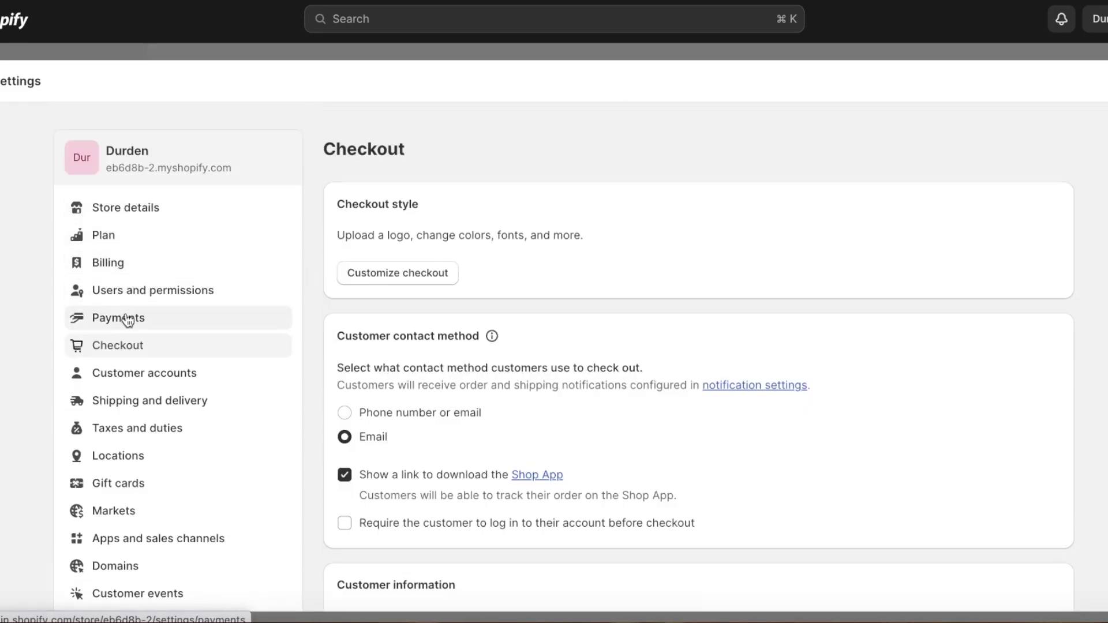
{"action": "left_click", "coordinate": [123, 398]}
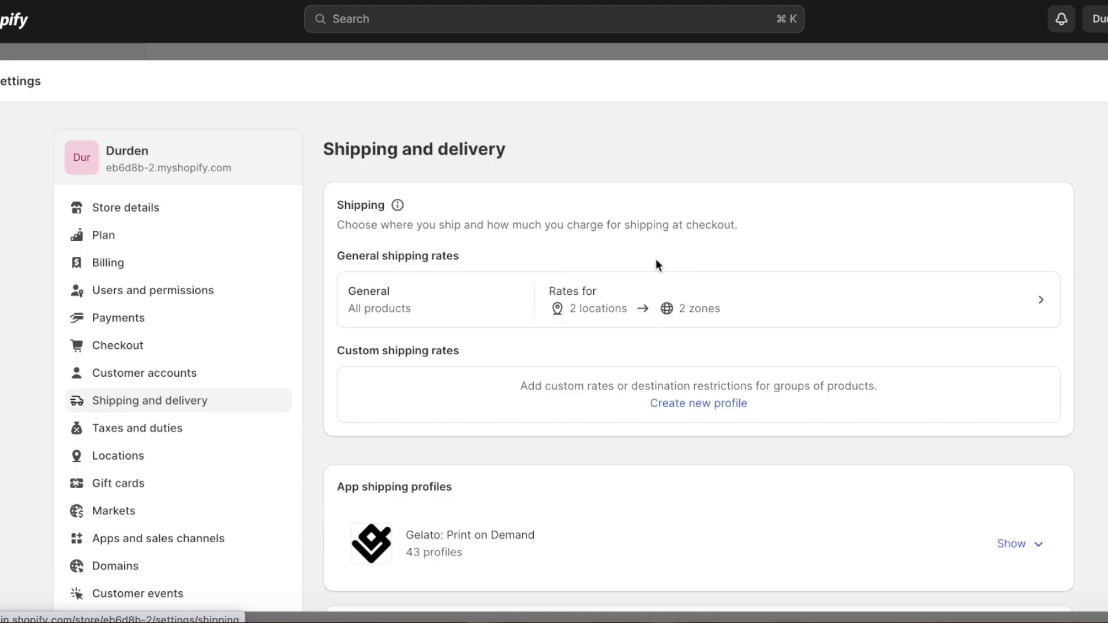
{"action": "left_click", "coordinate": [639, 312]}
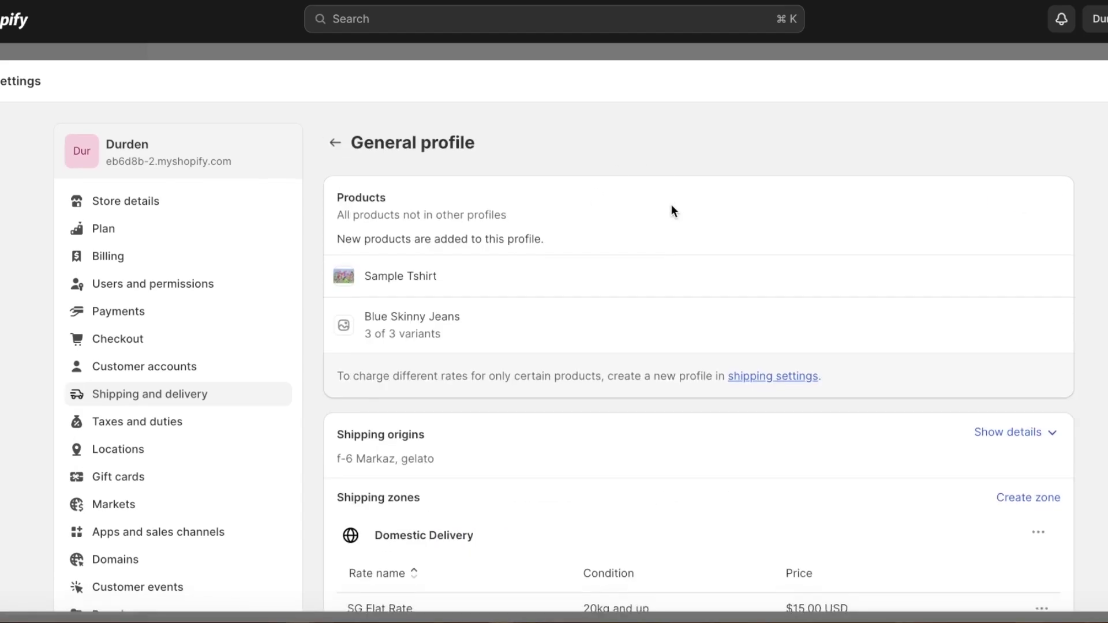
{"action": "scroll", "coordinate": [673, 211], "scroll_direction": "down", "scroll_amount": 6}
{"action": "scroll", "coordinate": [571, 344], "scroll_direction": "down", "scroll_amount": 5}
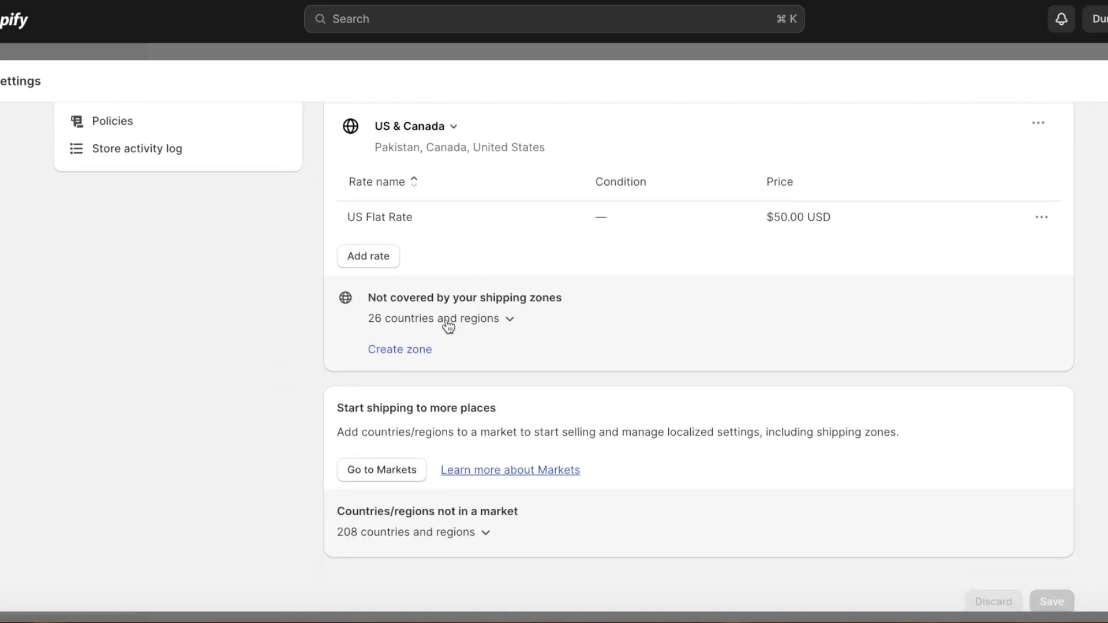
{"action": "scroll", "coordinate": [564, 321], "scroll_direction": "down", "scroll_amount": 2}
{"action": "left_click", "coordinate": [1106, 123]}
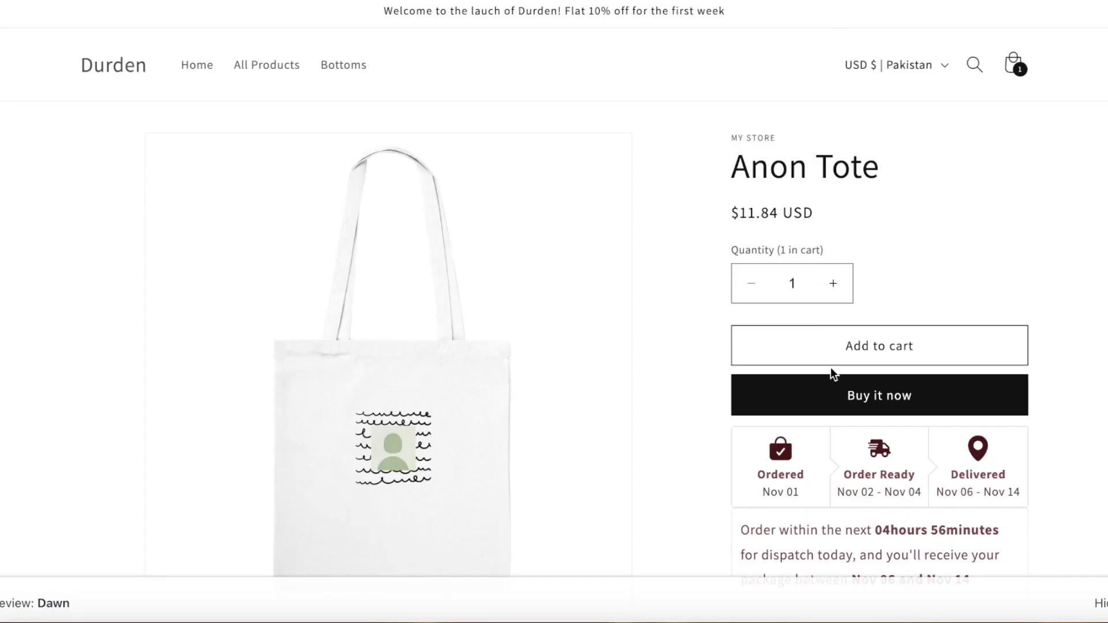
Try Buy it now on Anon Tote and Sample Tshirt, dismissing the checkout-unavailable messages.
{"action": "left_click", "coordinate": [818, 401]}
{"action": "left_click", "coordinate": [741, 35]}
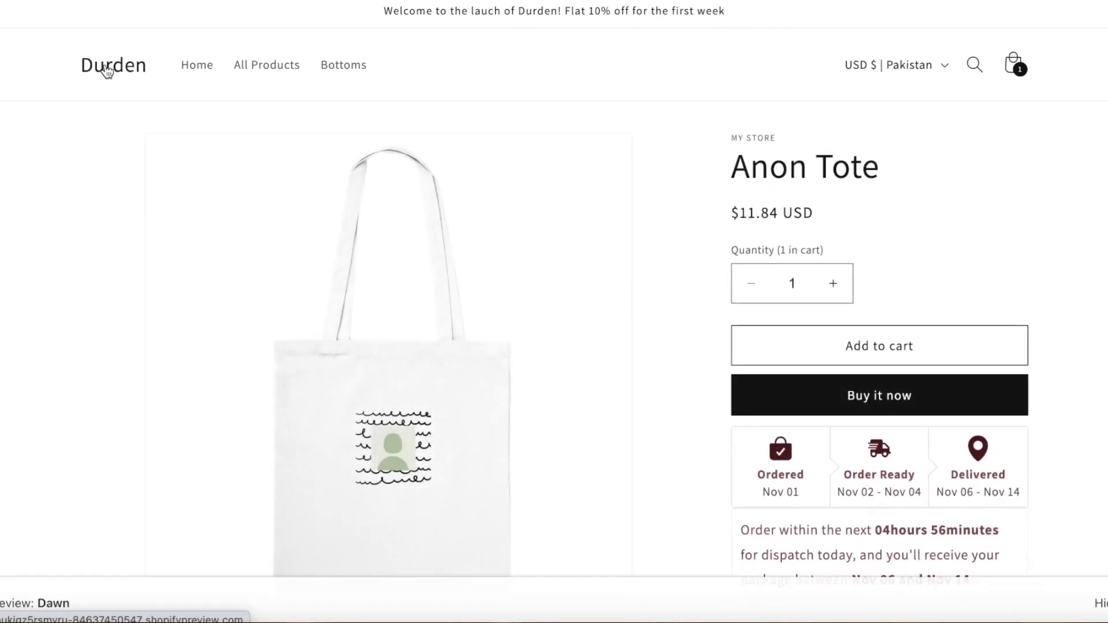
{"action": "left_click", "coordinate": [847, 413]}
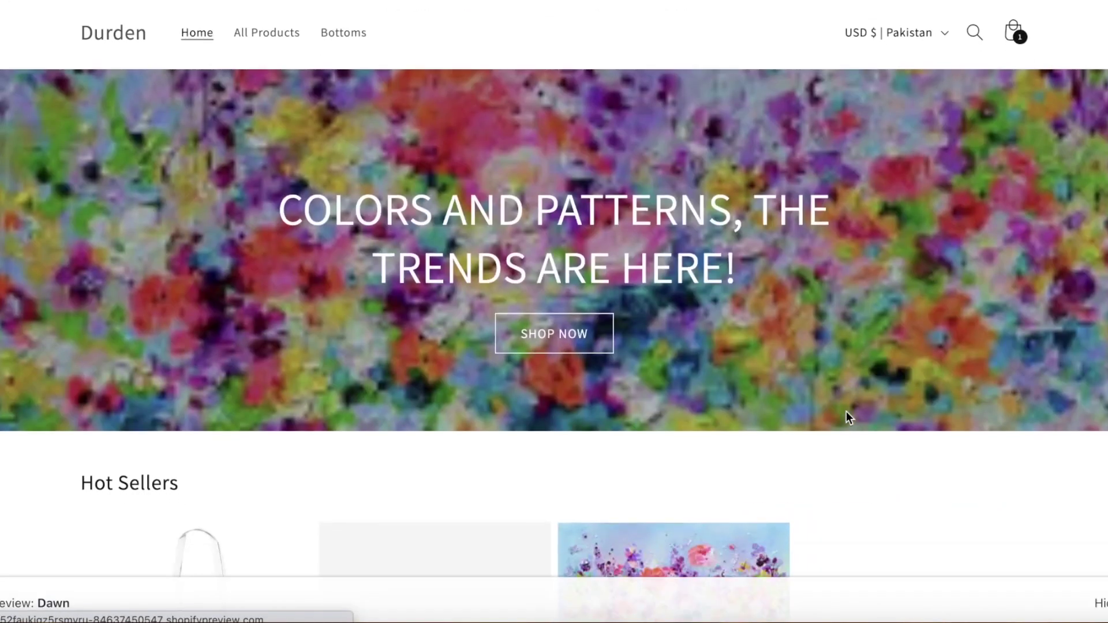
{"action": "scroll", "coordinate": [623, 261], "scroll_direction": "down", "scroll_amount": 6}
{"action": "left_click", "coordinate": [622, 261]}
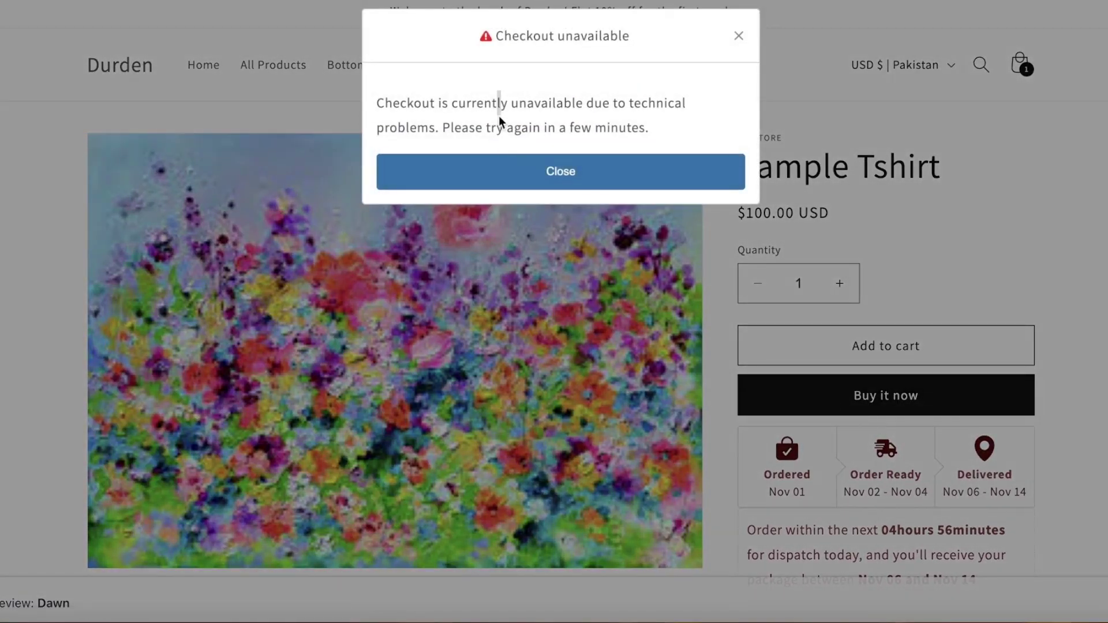
{"action": "key", "text": "Escape"}
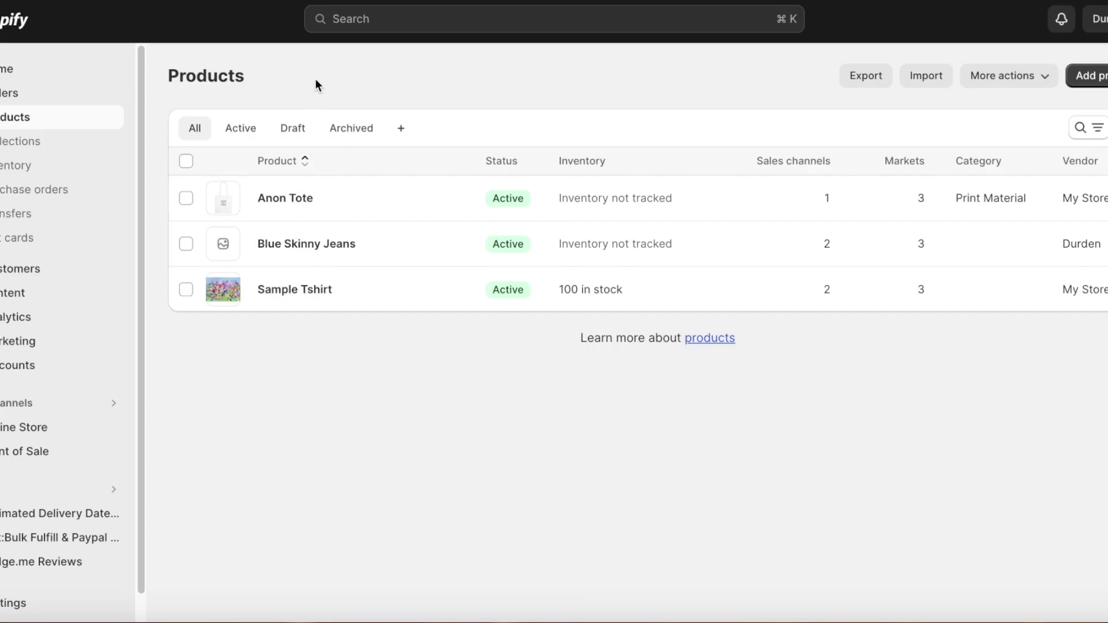
Return to the admin Home page, where the setup guide shows 3 / 4 completed.
{"action": "left_click", "coordinate": [7, 66]}
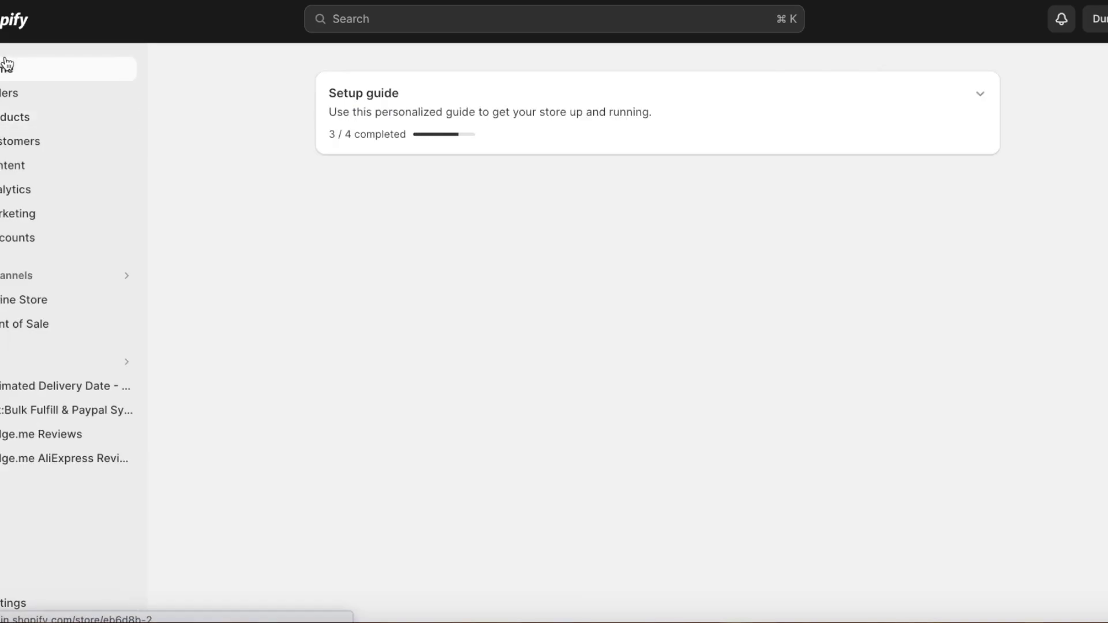